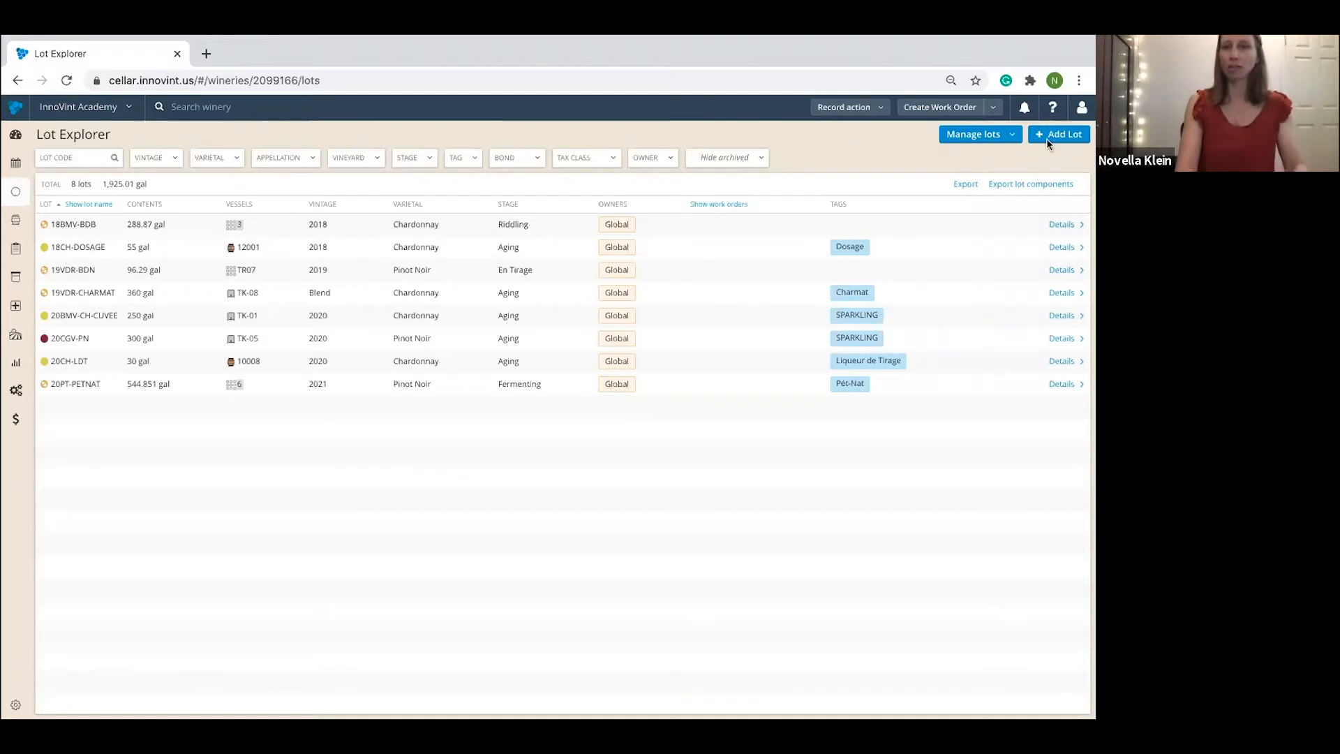
- View the new juice/wine lot form with its Sparkling option, and the tax class filter choices in the lot list
{"action": "left_click", "coordinate": [1059, 139]}
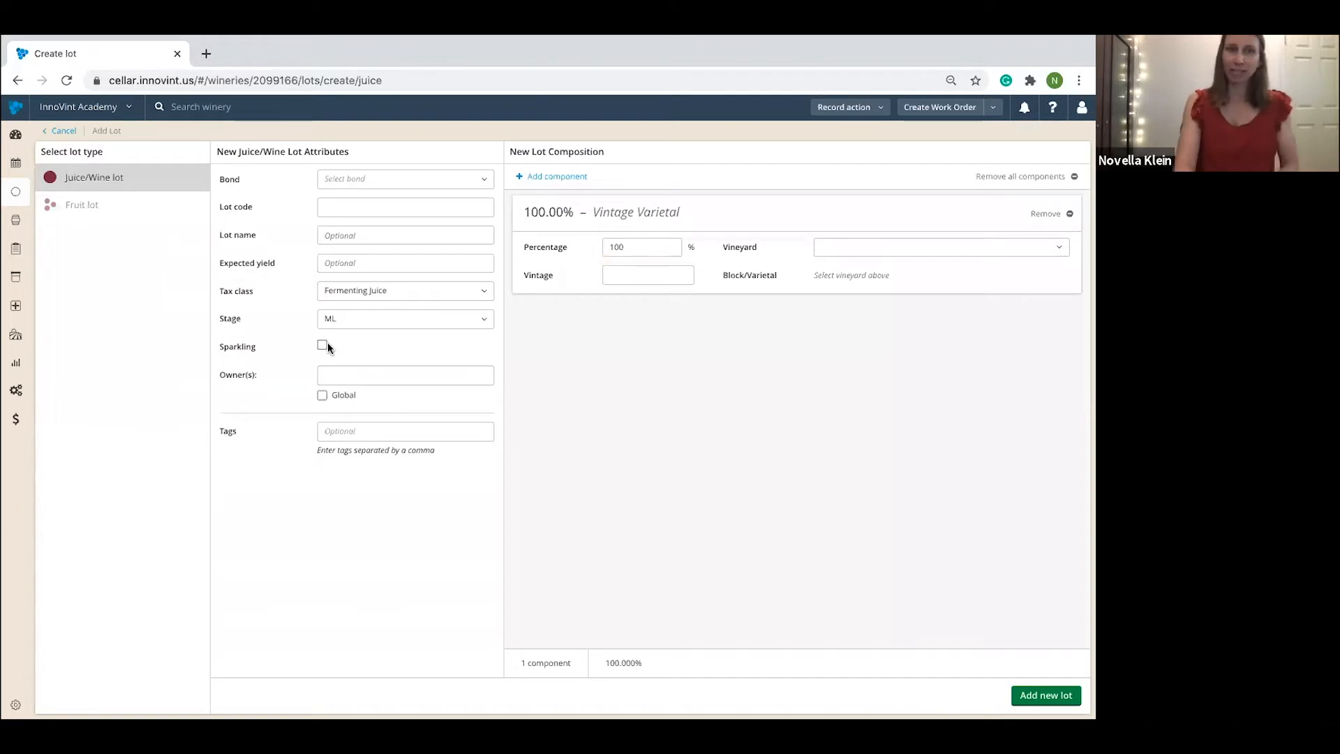
{"action": "mouse_move", "coordinate": [17, 192]}
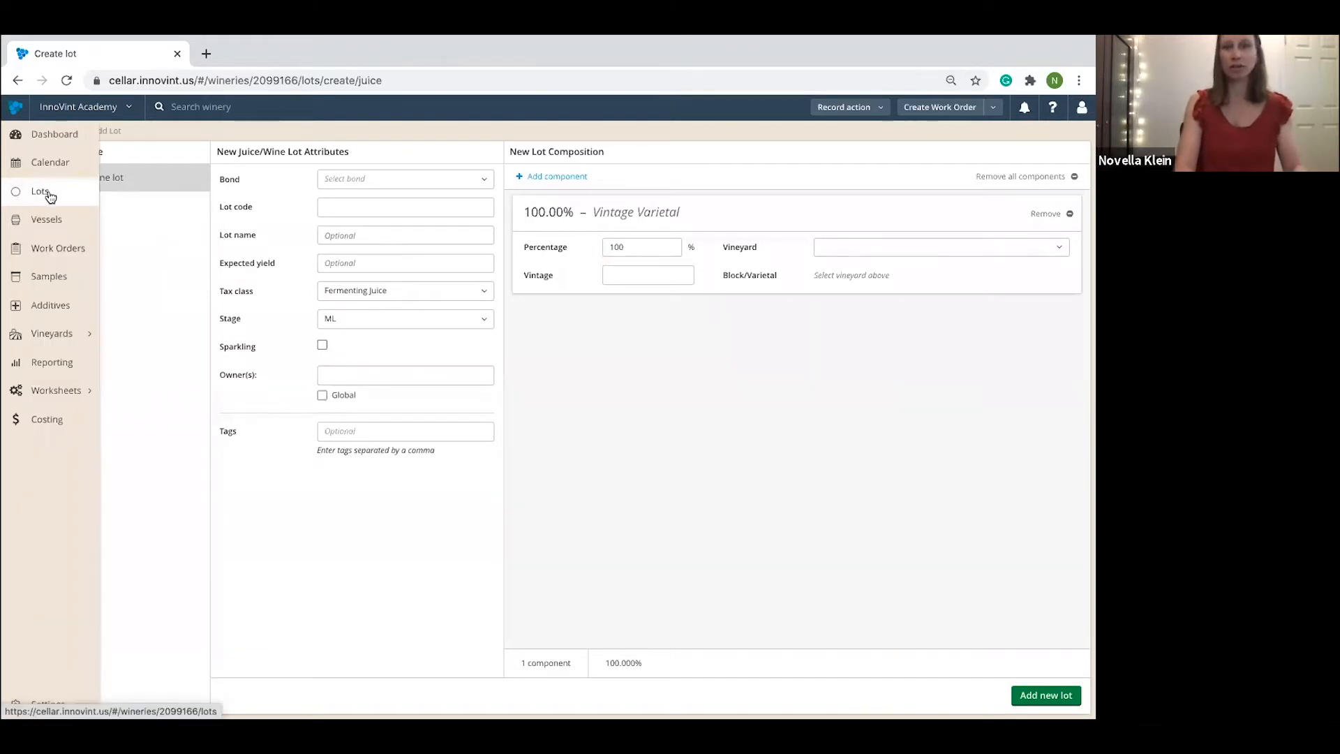
{"action": "left_click", "coordinate": [49, 194]}
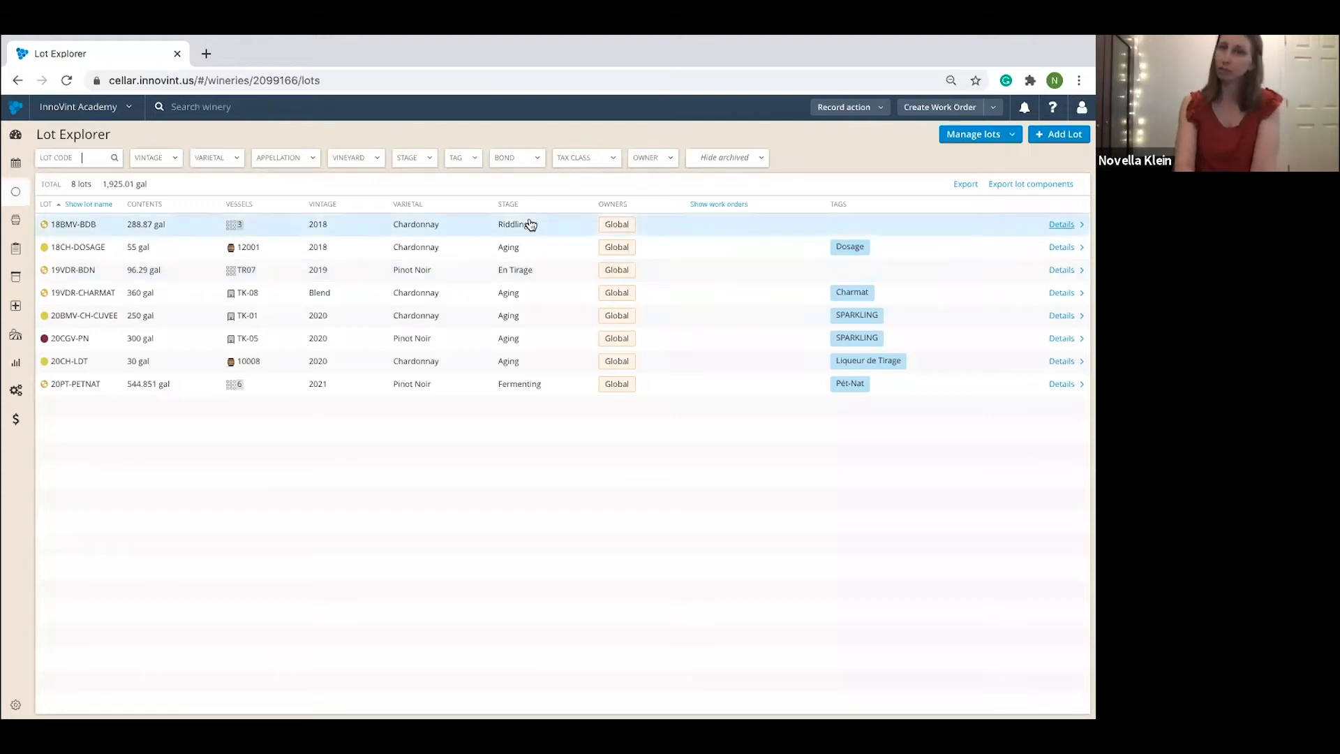
{"action": "left_click", "coordinate": [608, 165]}
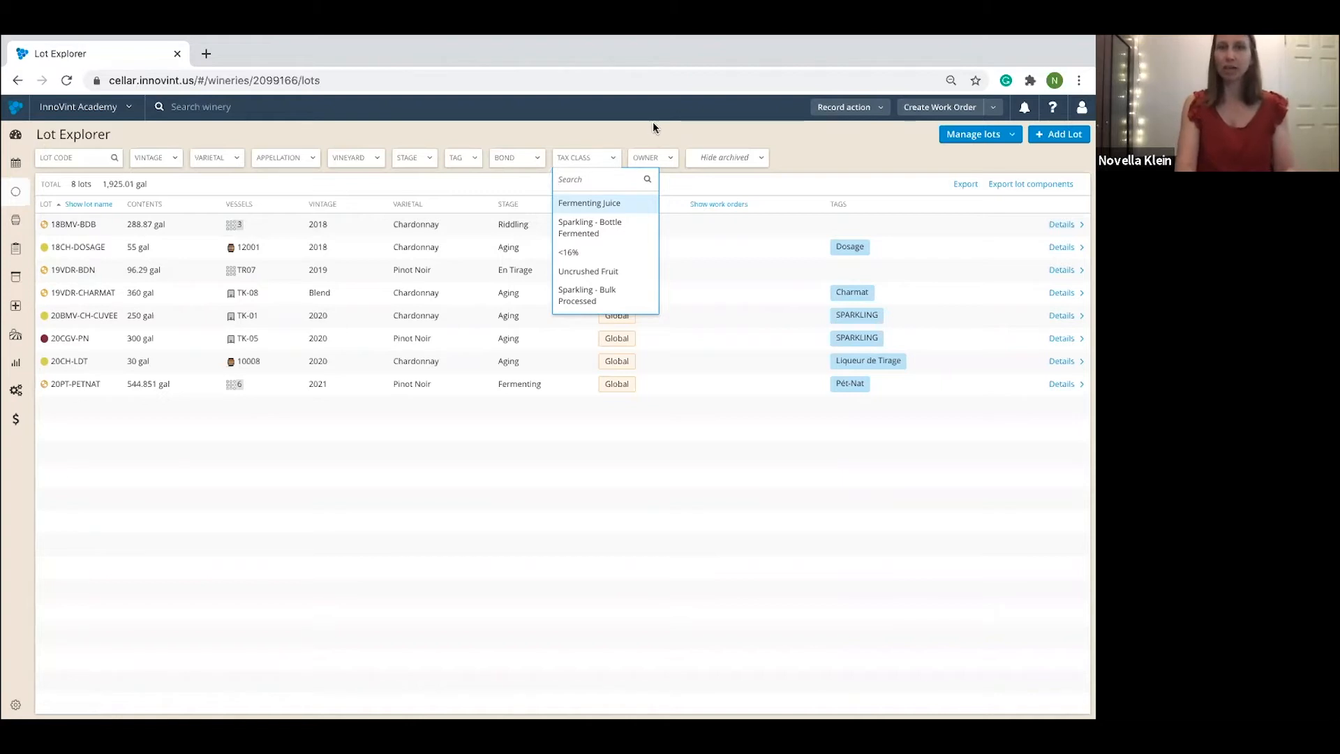
- Examine the list of recordable winery actions, from harvest and movement to the sparkling actions
{"action": "left_click", "coordinate": [878, 112]}
{"action": "left_click", "coordinate": [878, 112]}
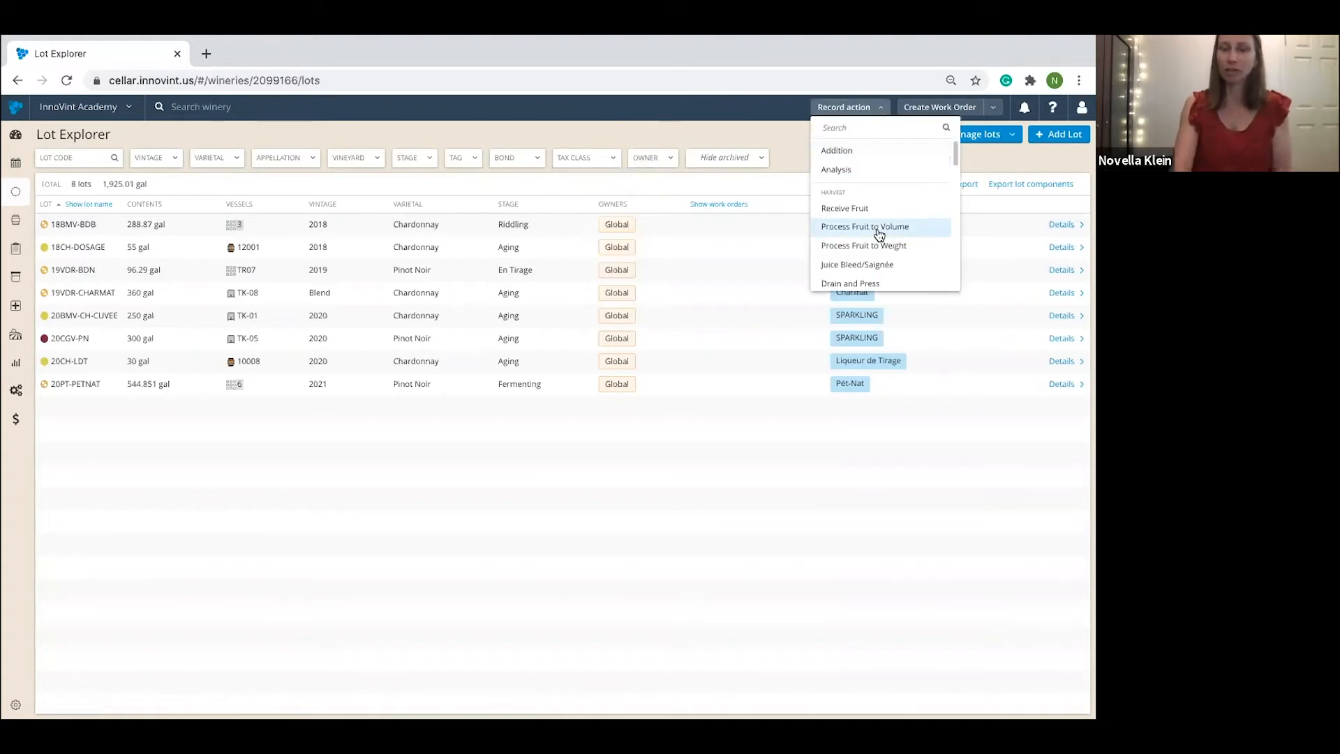
{"action": "scroll", "coordinate": [879, 234], "scroll_direction": "down", "scroll_amount": 6}
{"action": "scroll", "coordinate": [879, 235], "scroll_direction": "down", "scroll_amount": 8}
{"action": "scroll", "coordinate": [879, 234], "scroll_direction": "down", "scroll_amount": 2}
{"action": "scroll", "coordinate": [879, 234], "scroll_direction": "up", "scroll_amount": 10}
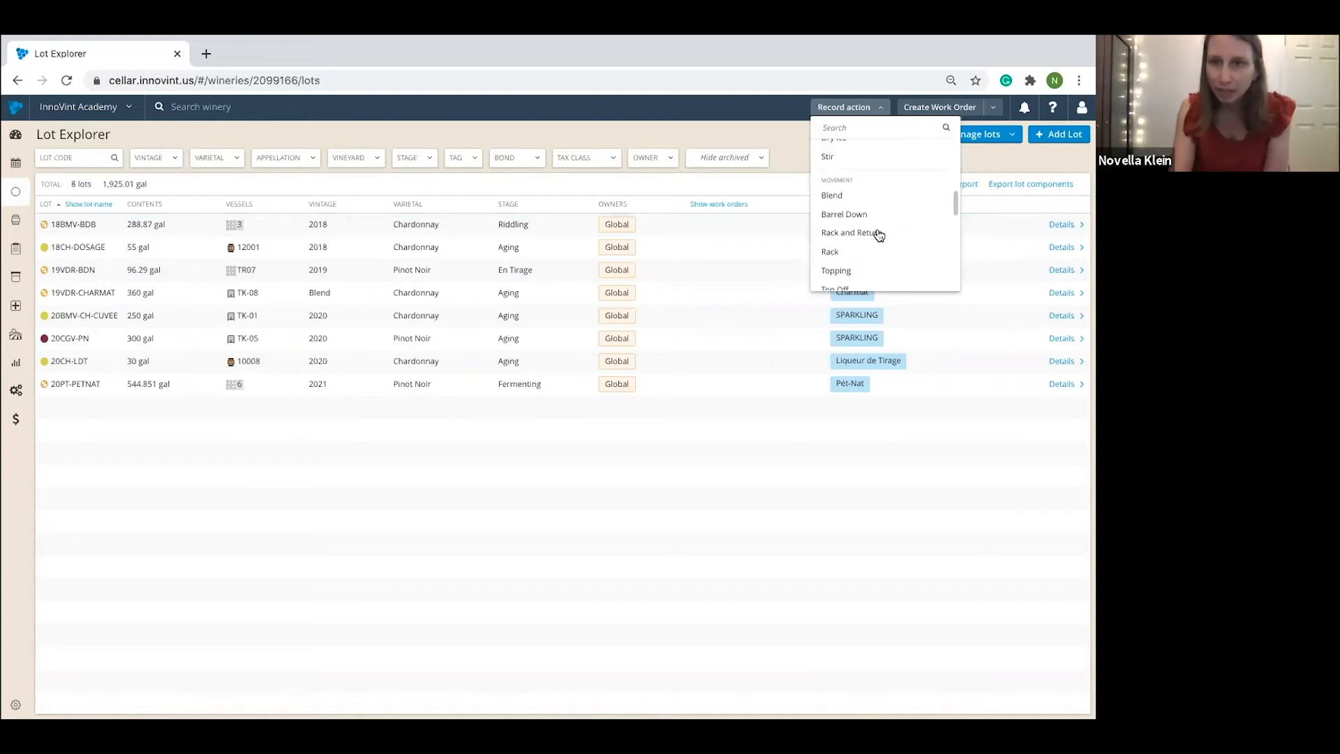
{"action": "scroll", "coordinate": [879, 235], "scroll_direction": "up", "scroll_amount": 3}
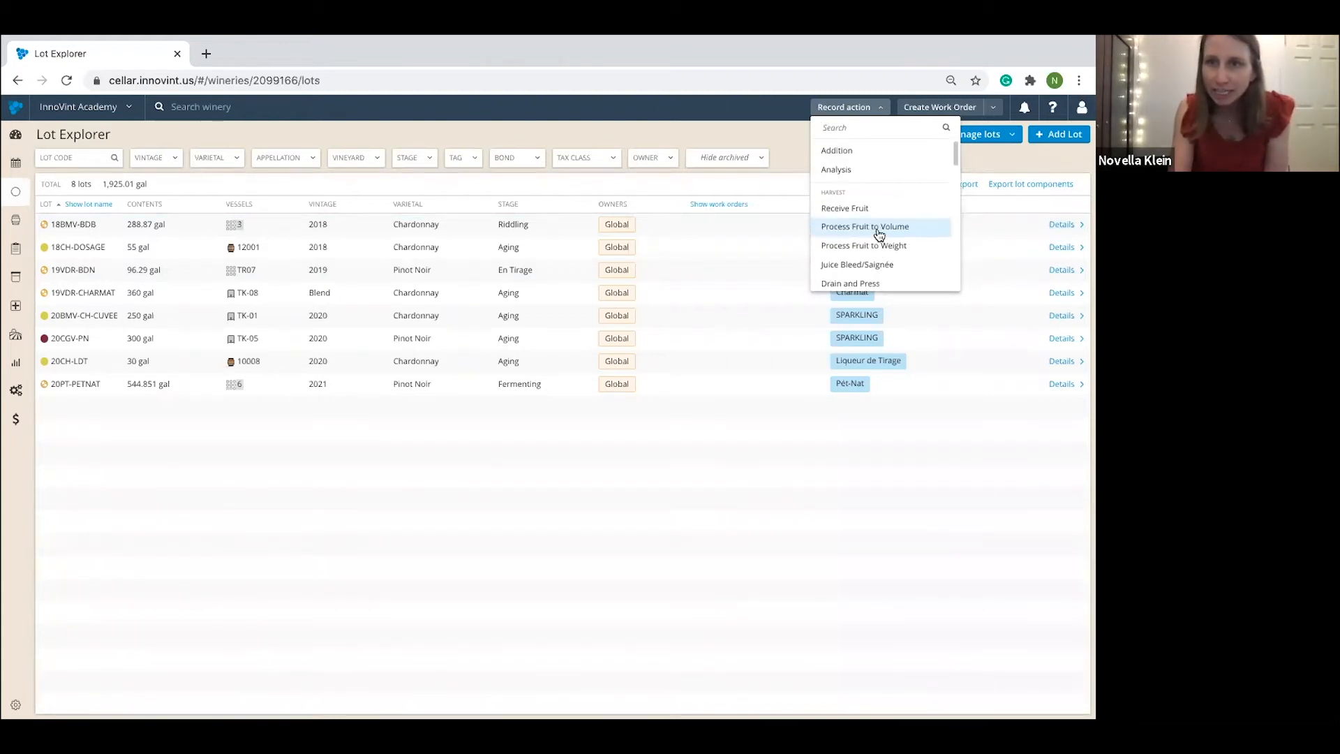
{"action": "scroll", "coordinate": [879, 235], "scroll_direction": "down", "scroll_amount": 4}
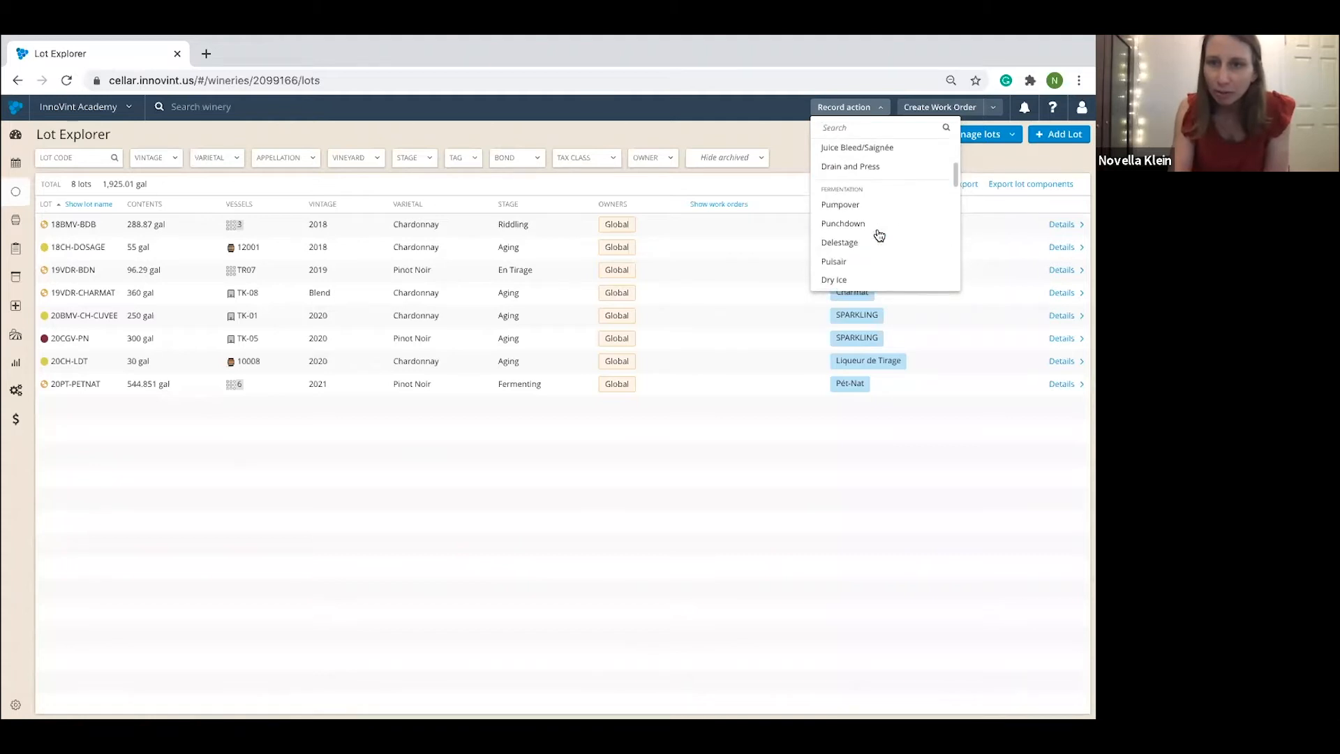
{"action": "scroll", "coordinate": [879, 234], "scroll_direction": "down", "scroll_amount": 5}
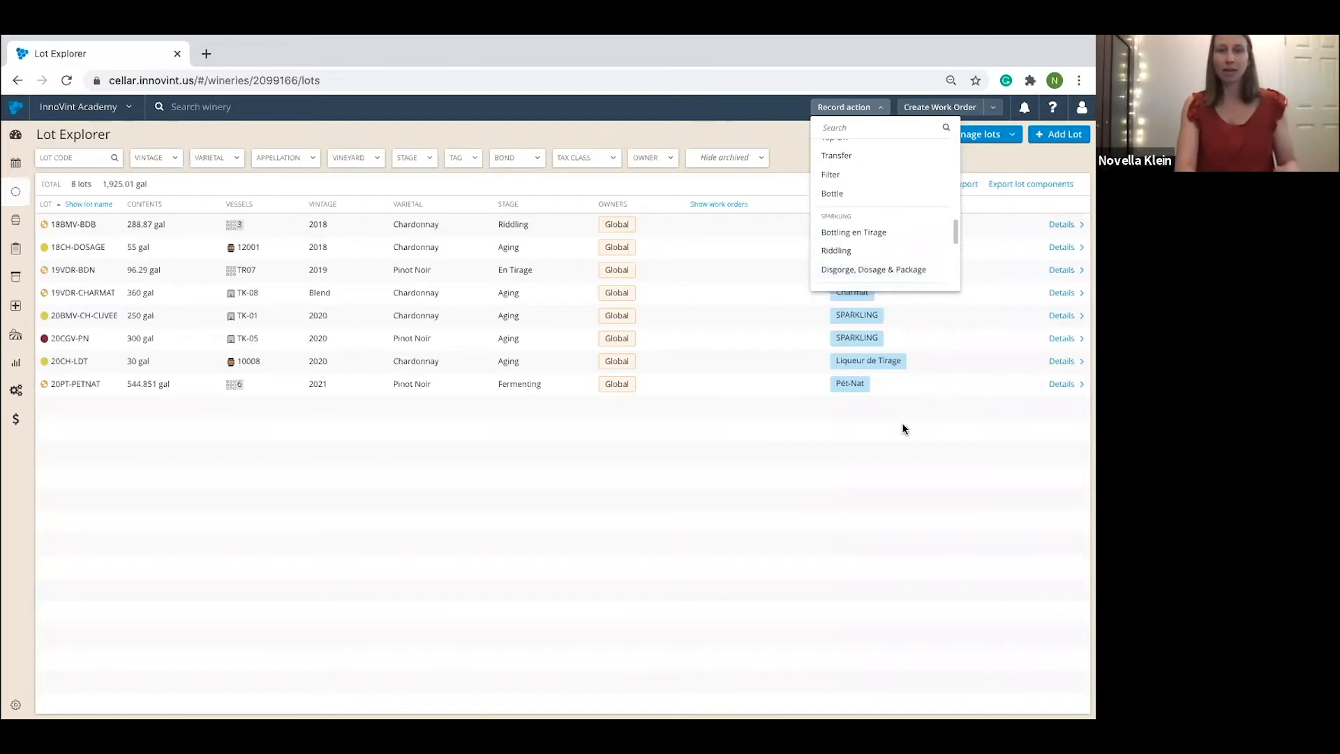
{"action": "left_click", "coordinate": [891, 451]}
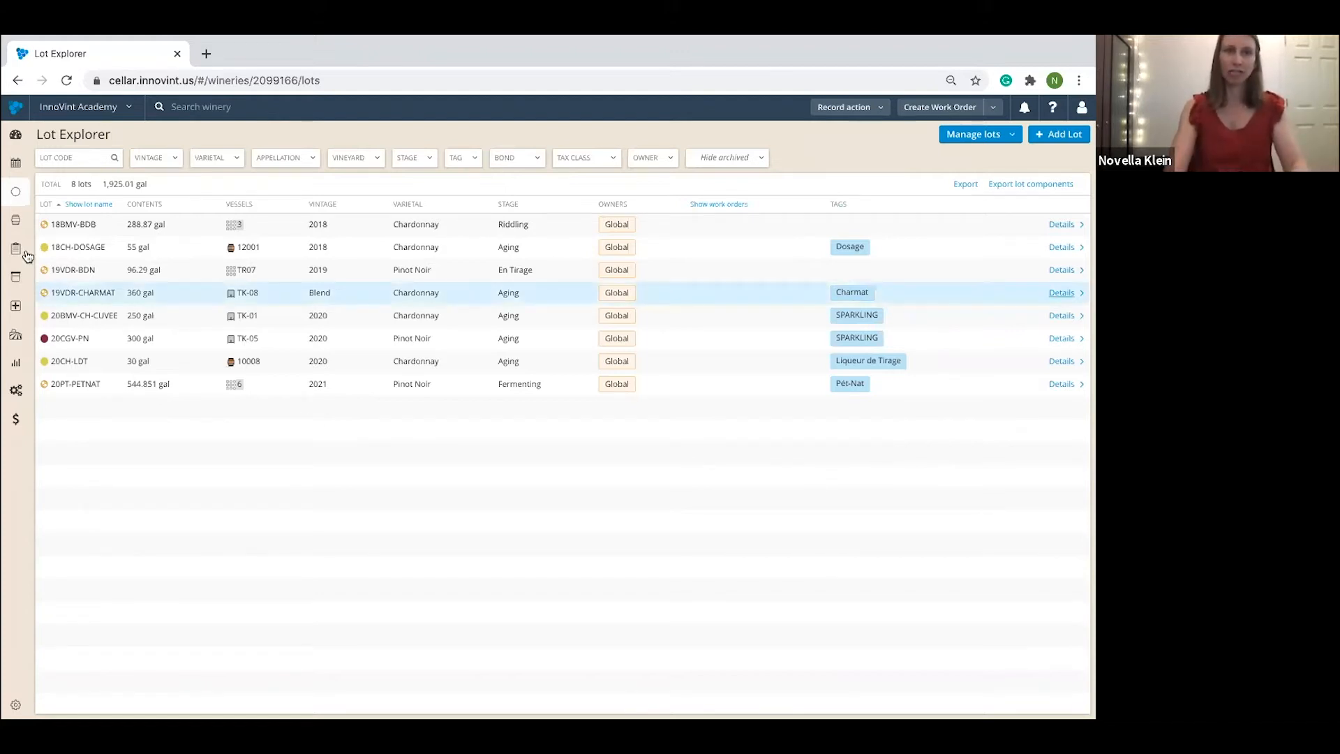
- Start adding new vessels of the Tirage type from the vessel list
{"action": "mouse_move", "coordinate": [52, 222]}
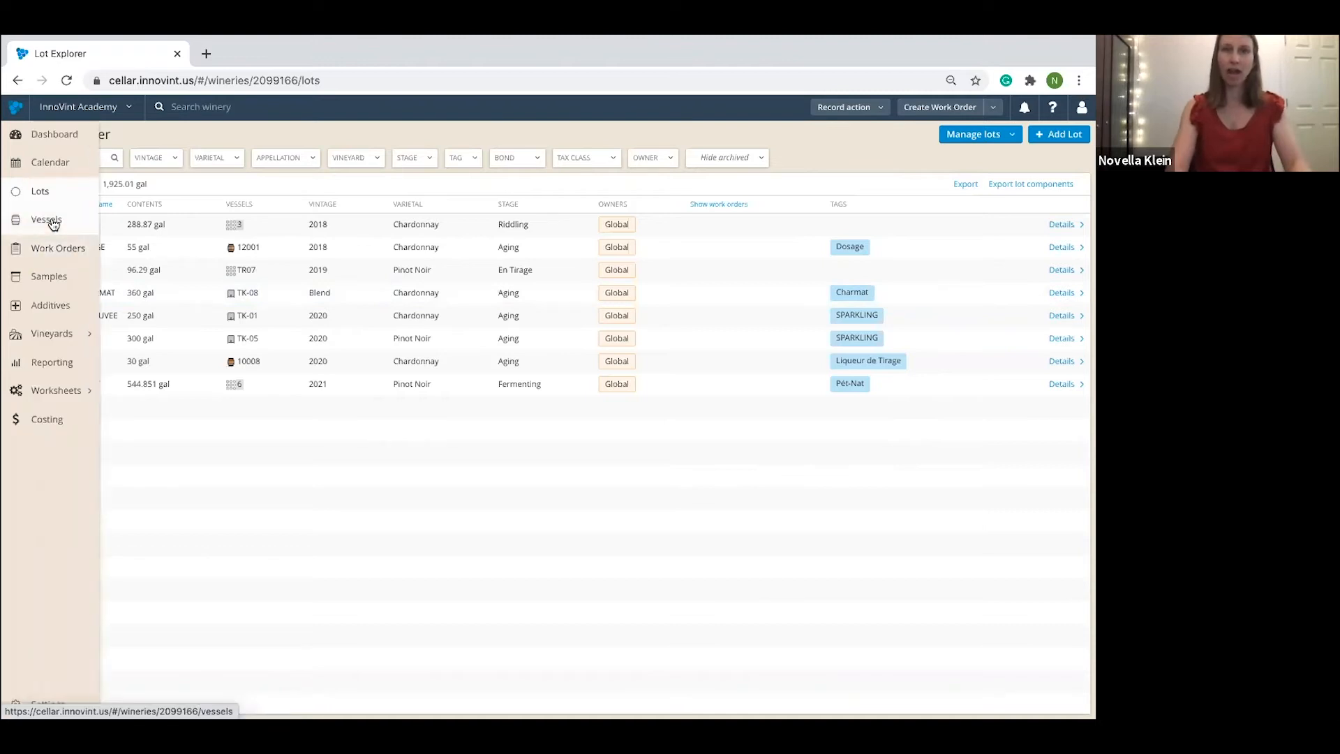
{"action": "left_click", "coordinate": [52, 222]}
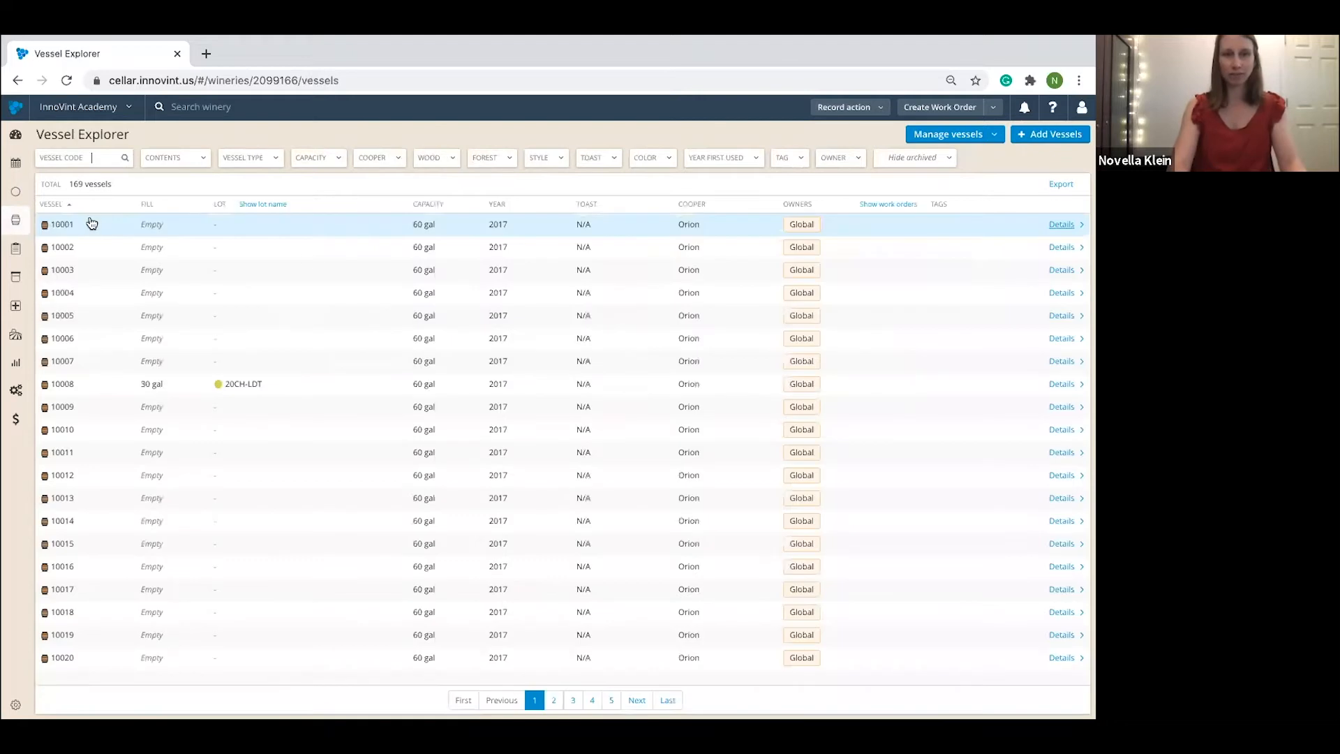
{"action": "left_click", "coordinate": [1054, 138]}
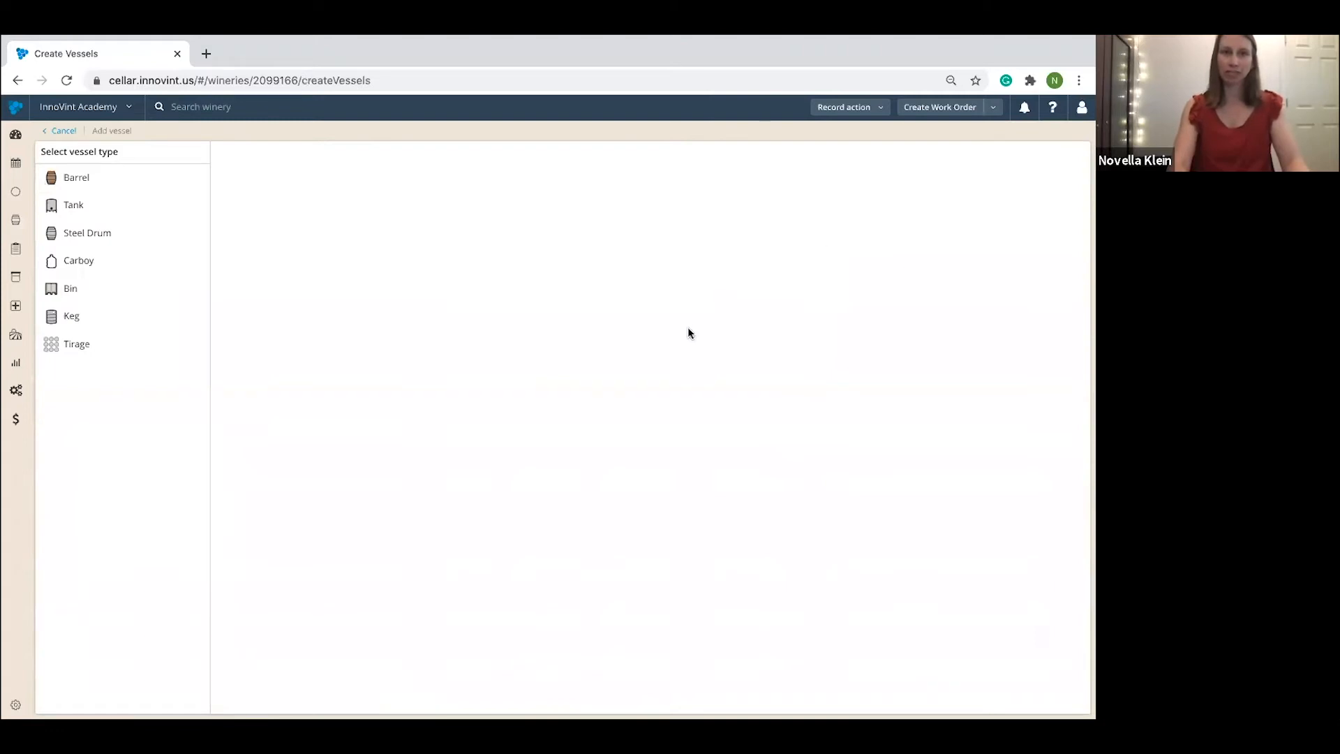
{"action": "left_click", "coordinate": [85, 349]}
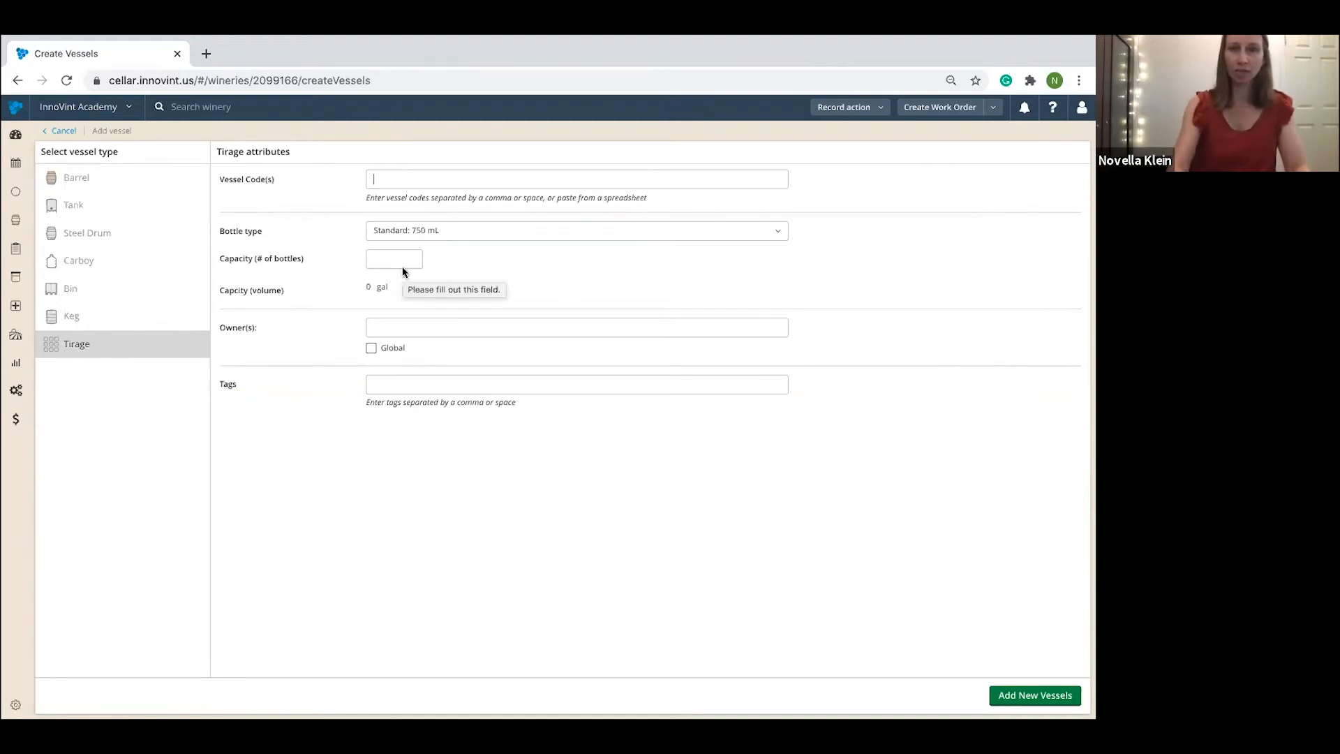
- Switch to the InnoVintAcademy_NewVessels workbook in Excel and copy the tirage vessel codes TR21 through TR30
{"action": "key", "text": "ctrl+Up"}
{"action": "left_click", "coordinate": [422, 90]}
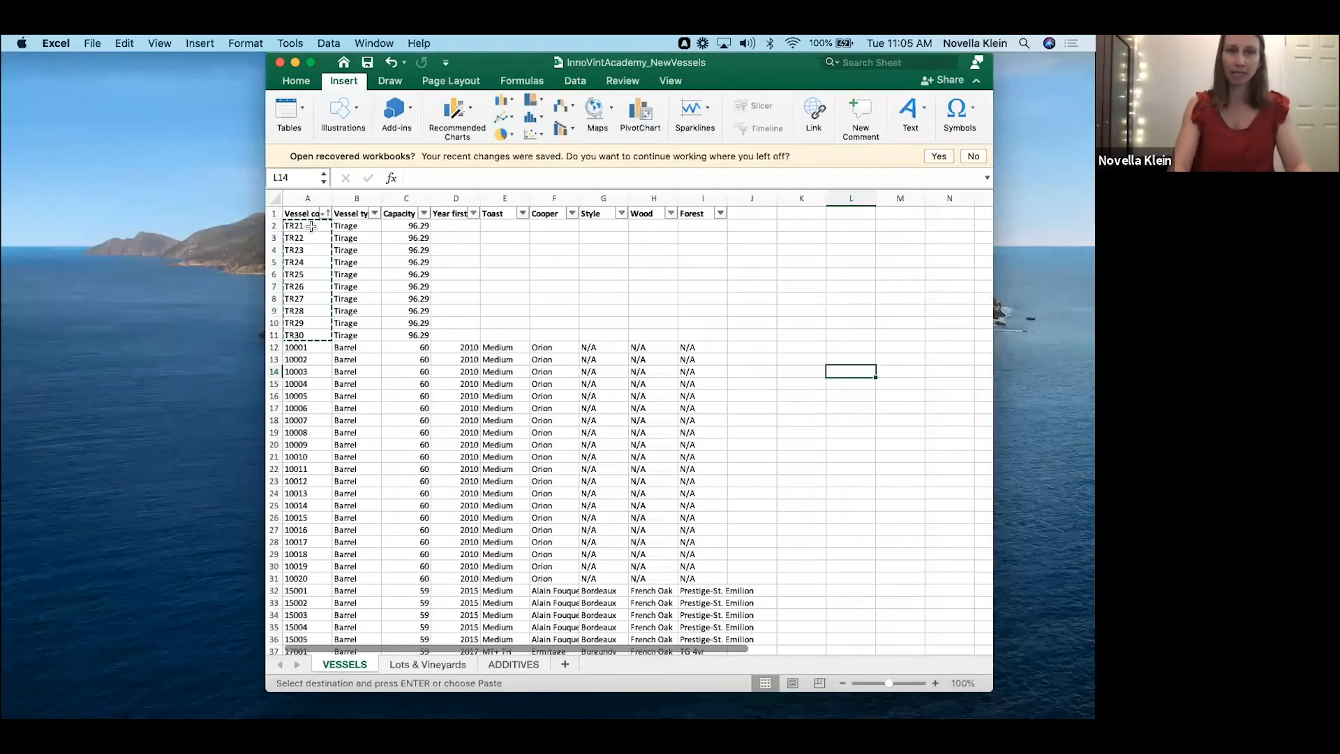
{"action": "left_click_drag", "start_coordinate": [311, 226], "coordinate": [312, 334]}
{"action": "key", "text": "super+c"}
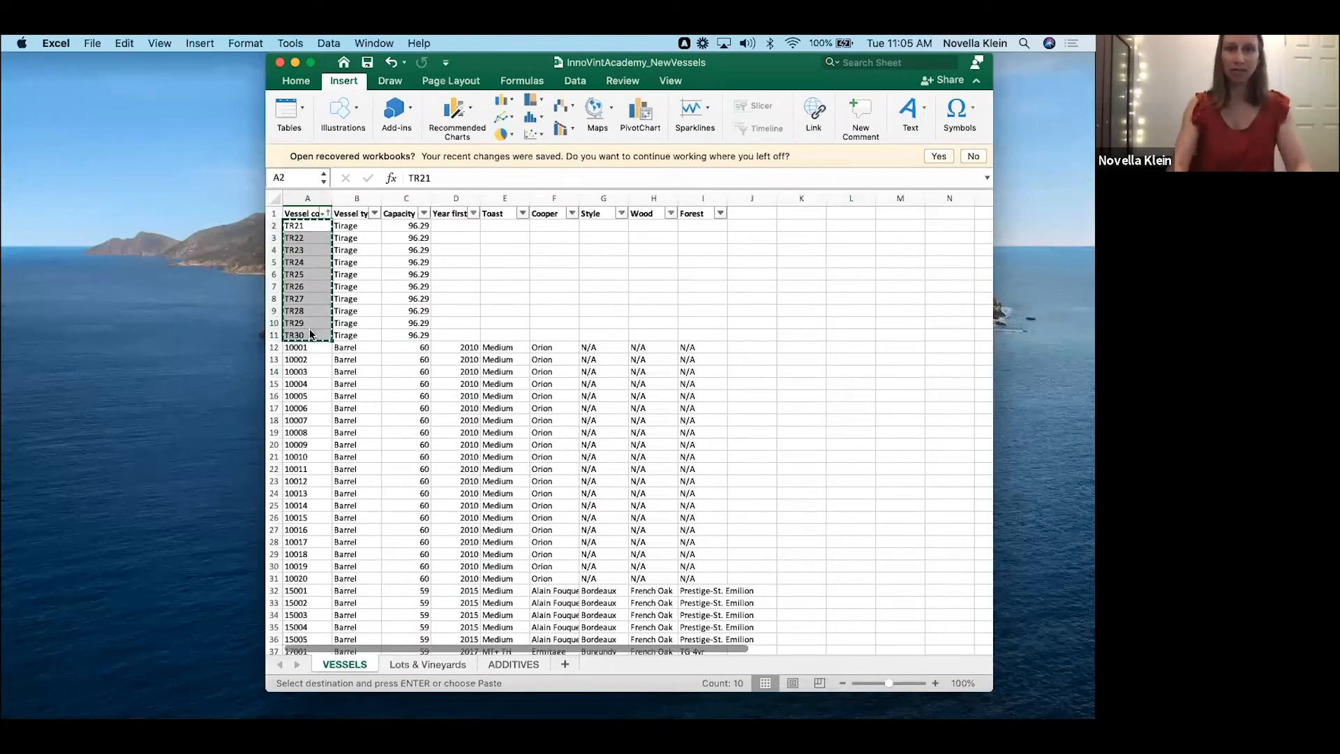
- Switch back to InnoVint in the browser and paste TR21 through TR30 as the new tirage vessels' codes
{"action": "key", "text": "ctrl+Up"}
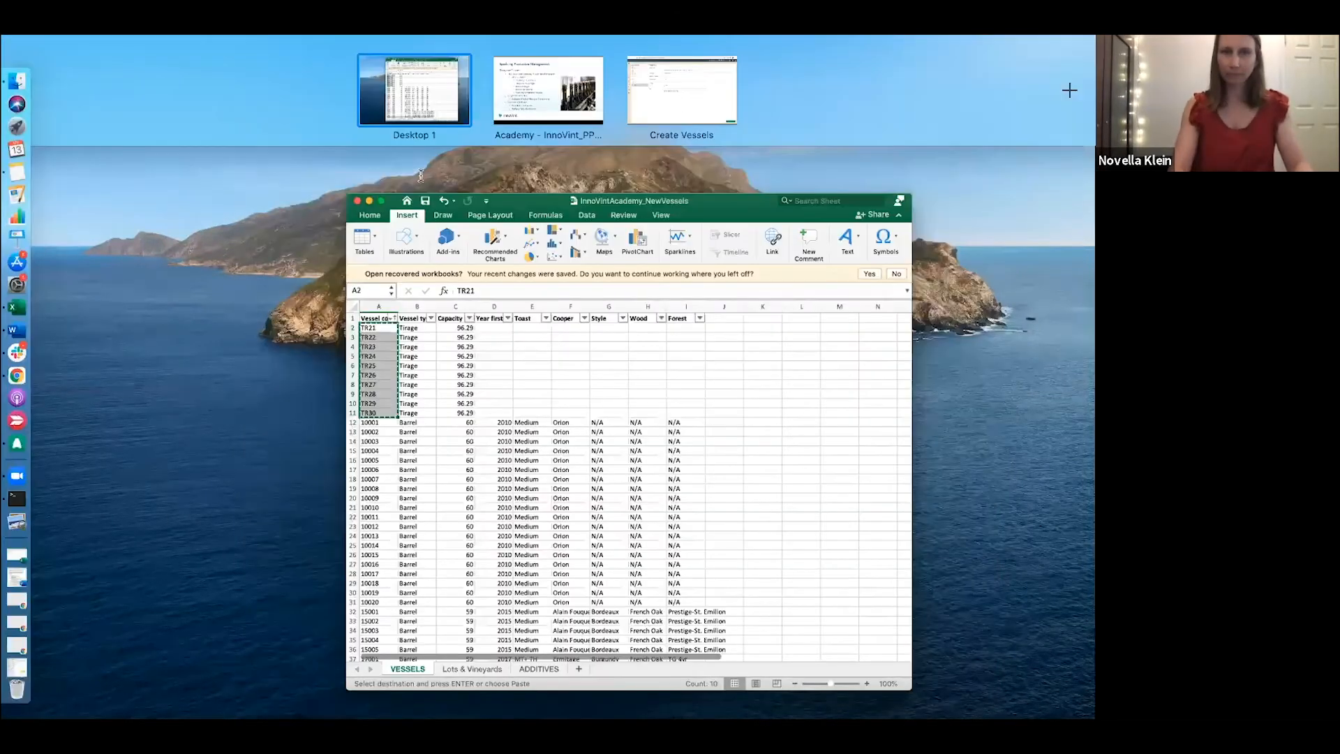
{"action": "left_click", "coordinate": [677, 95]}
{"action": "left_click", "coordinate": [421, 177]}
{"action": "key", "text": "super+v"}
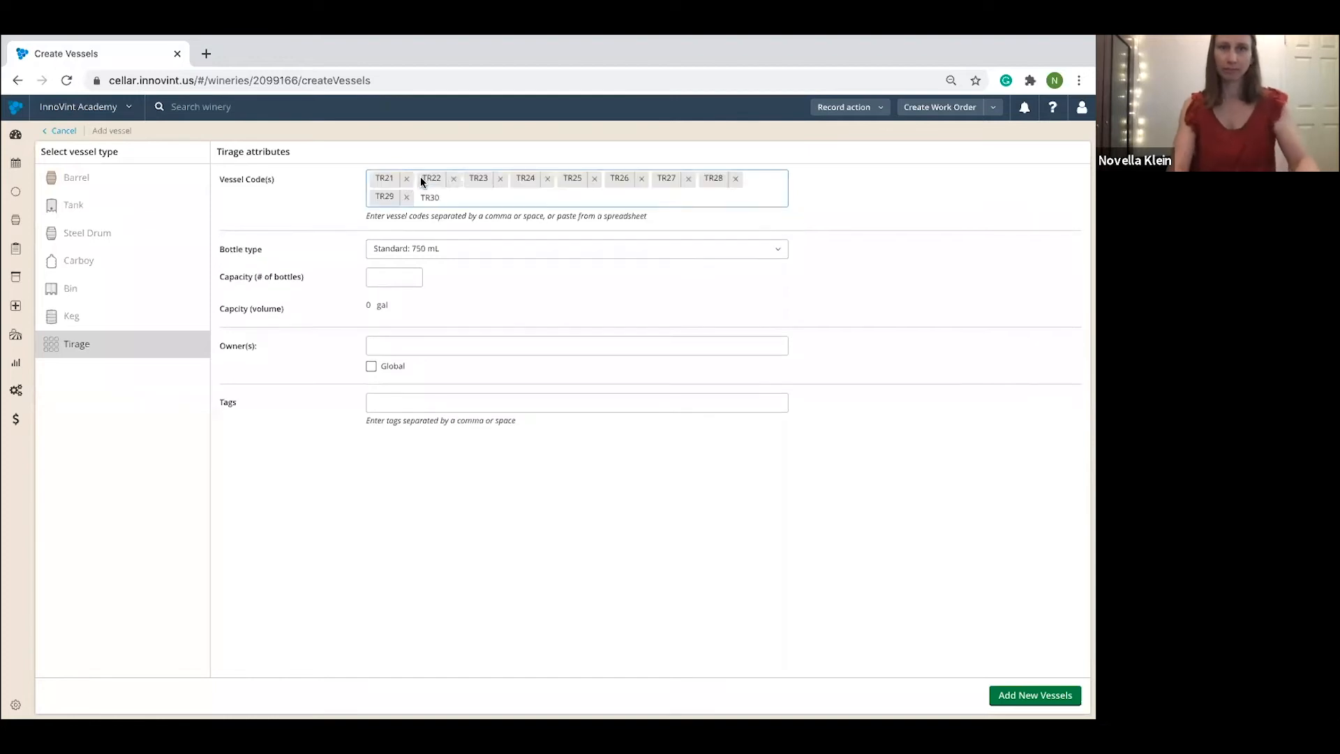
{"action": "key", "text": "space"}
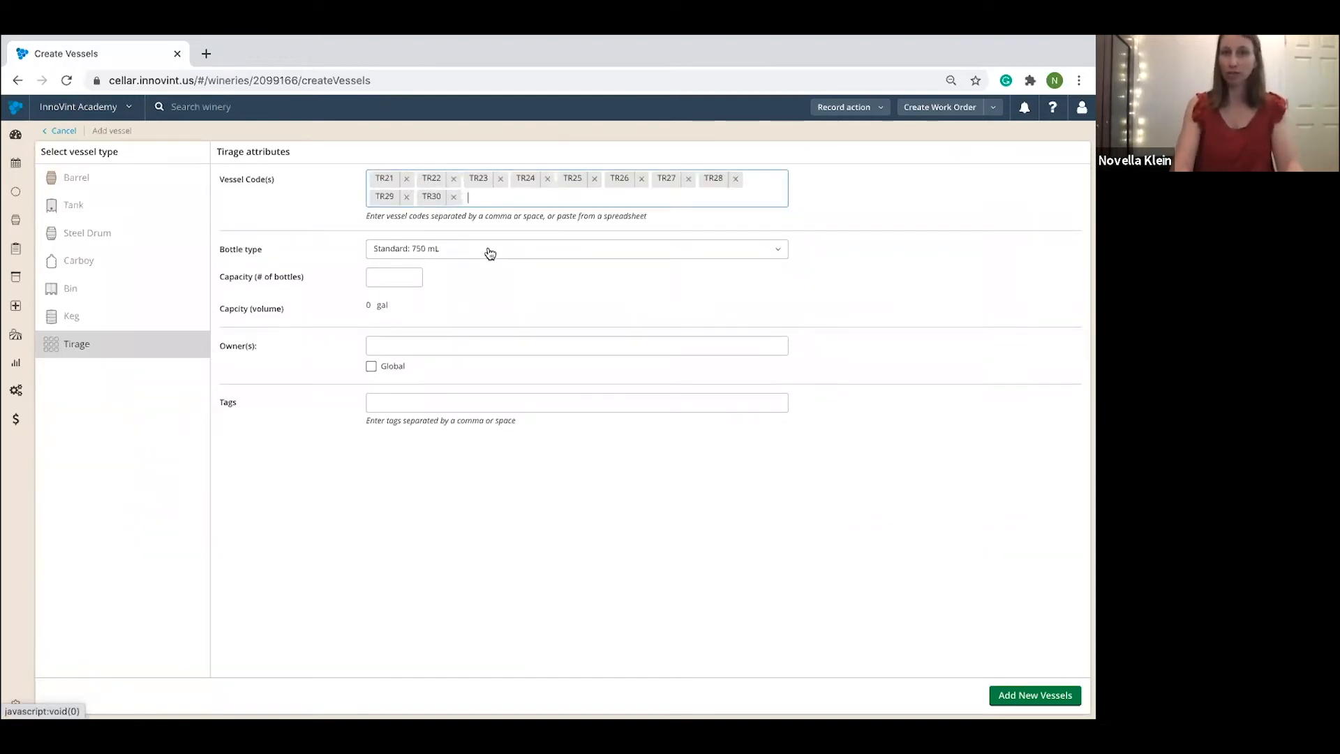
- Set the tirage vessels' capacity to 486 bottles, tag them 750ml, and add them to the winery
{"action": "left_click", "coordinate": [393, 279]}
{"action": "type", "text": "486"}
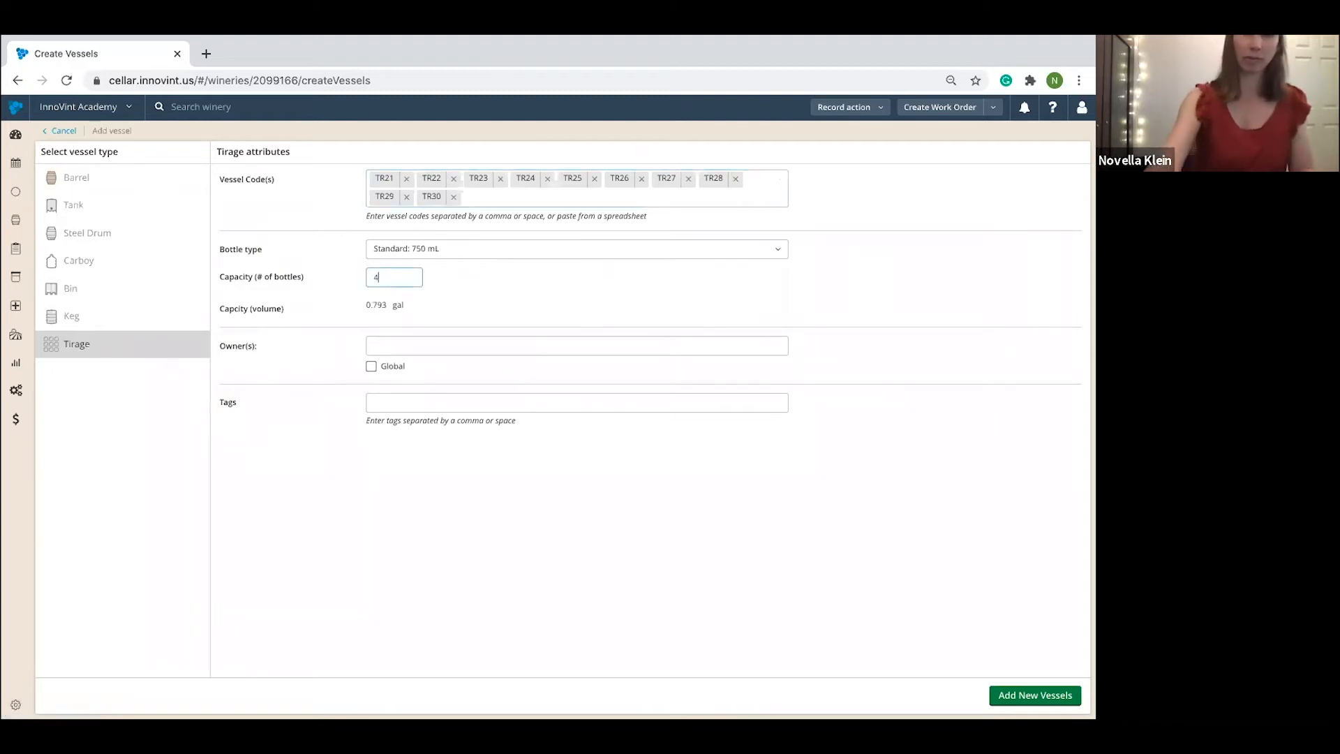
{"action": "left_click", "coordinate": [393, 403]}
{"action": "type", "text": "750ml"}
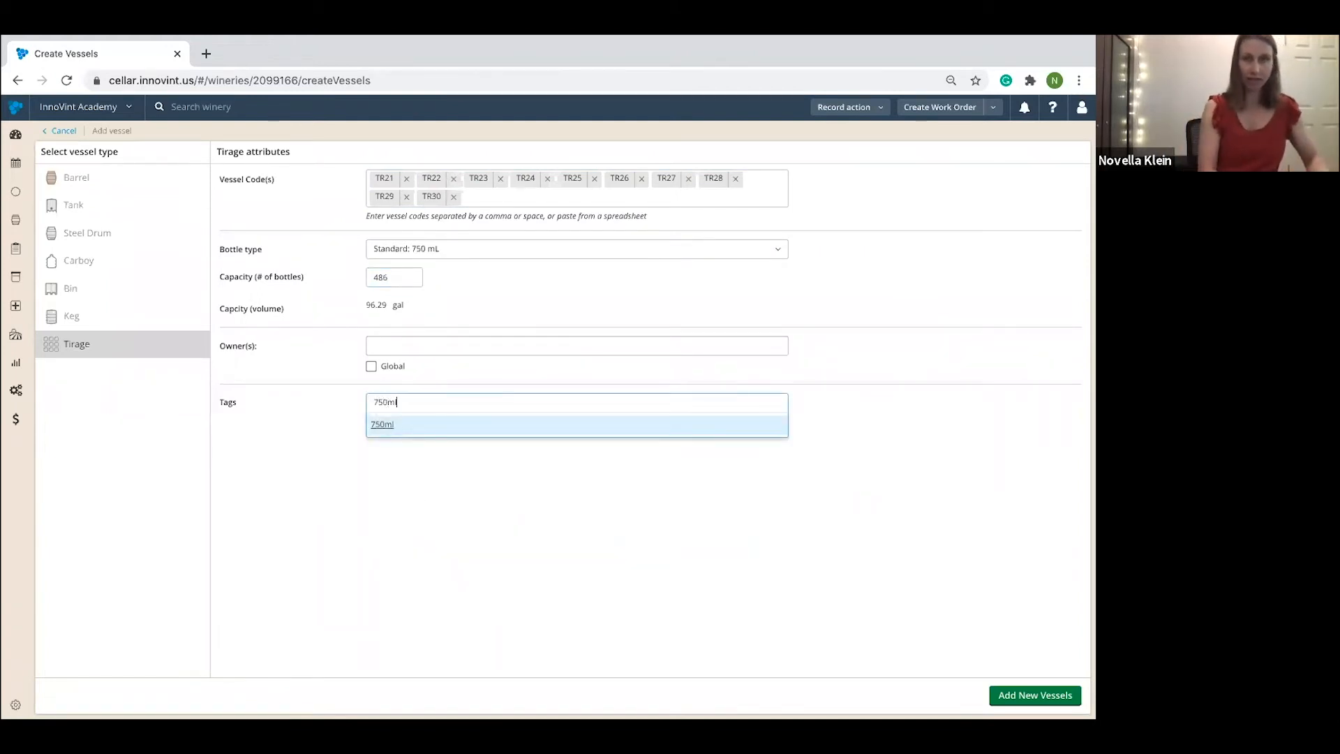
{"action": "left_click", "coordinate": [383, 423]}
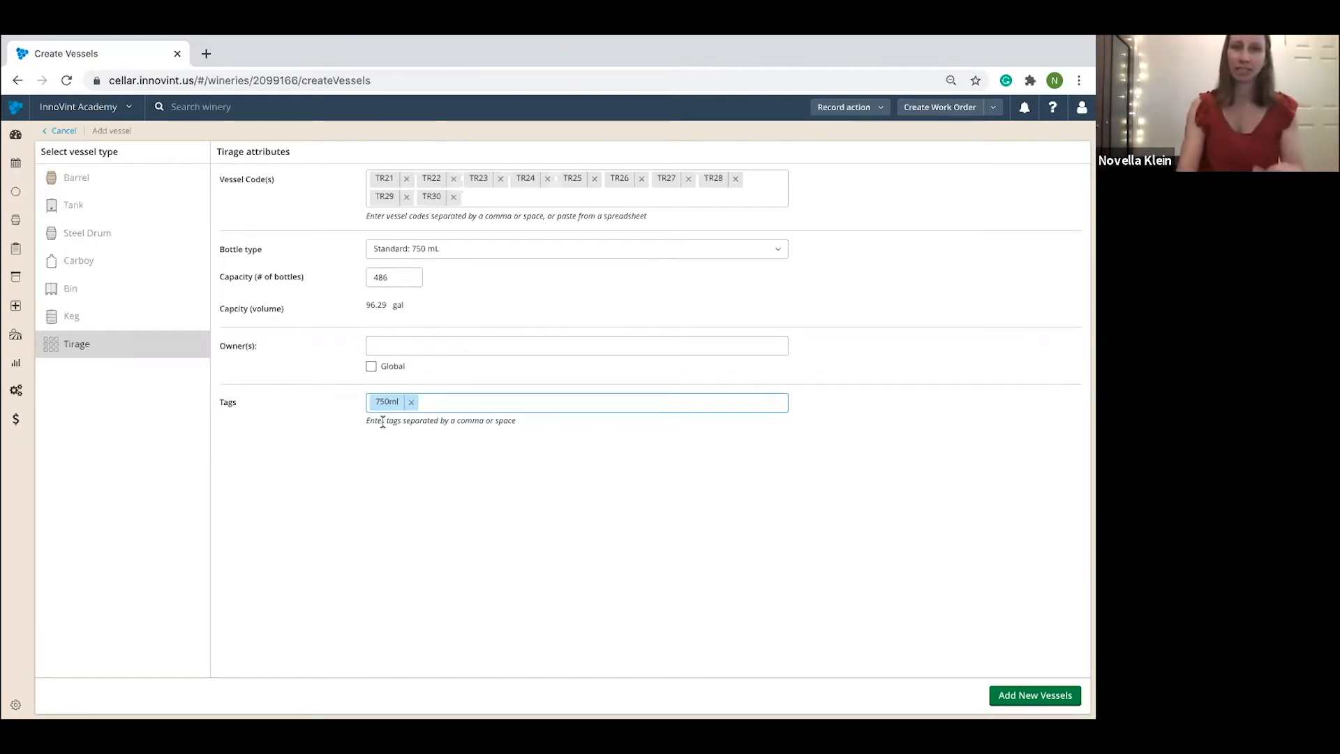
{"action": "left_click", "coordinate": [1039, 696]}
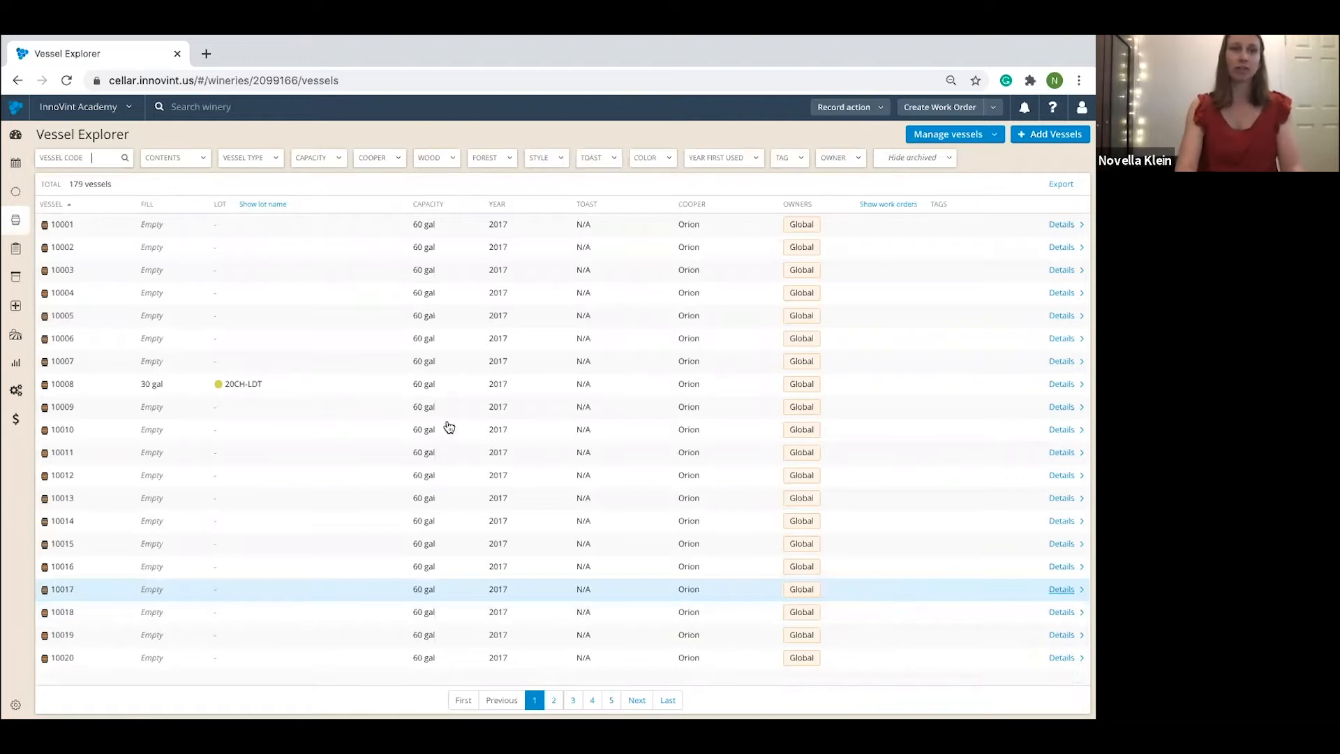
- View the winery's additive list, and switch to the presentation's Traditional Method (Méthode Champenoise) slide
{"action": "left_click", "coordinate": [50, 309]}
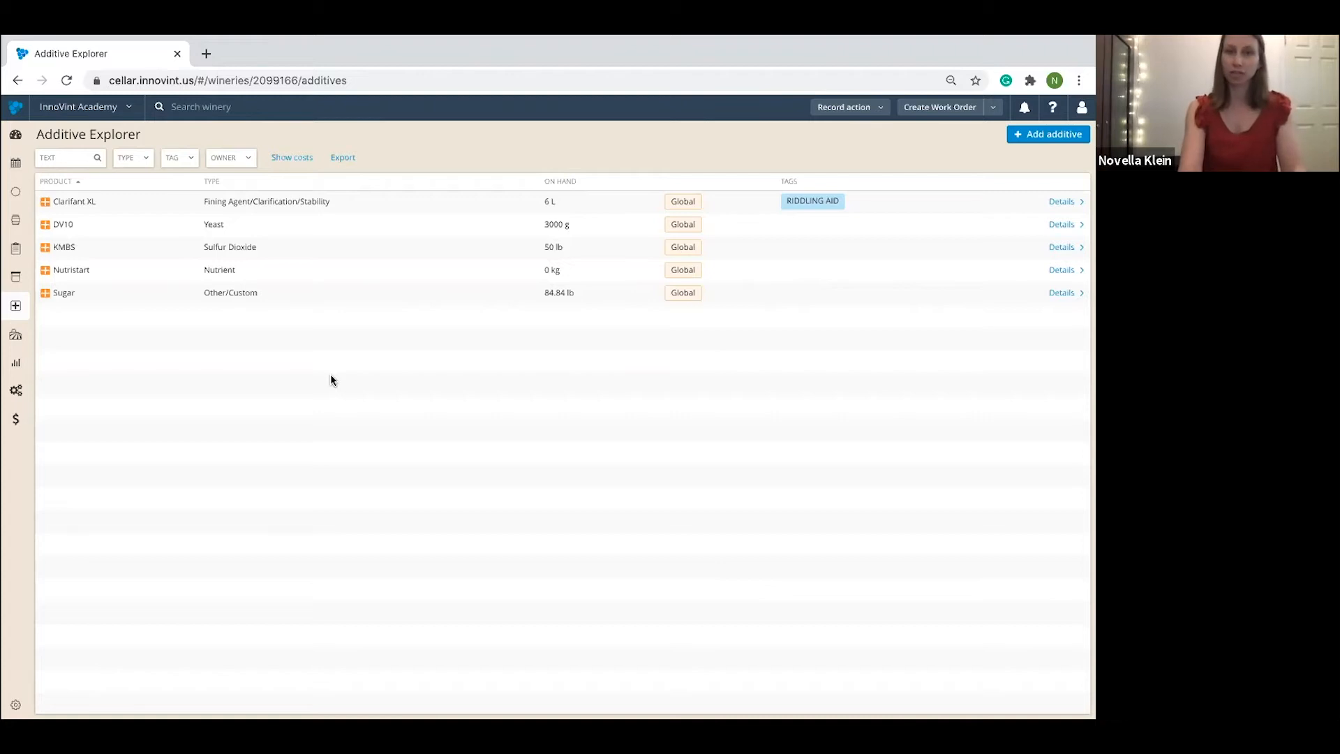
{"action": "key", "text": "ctrl+Up"}
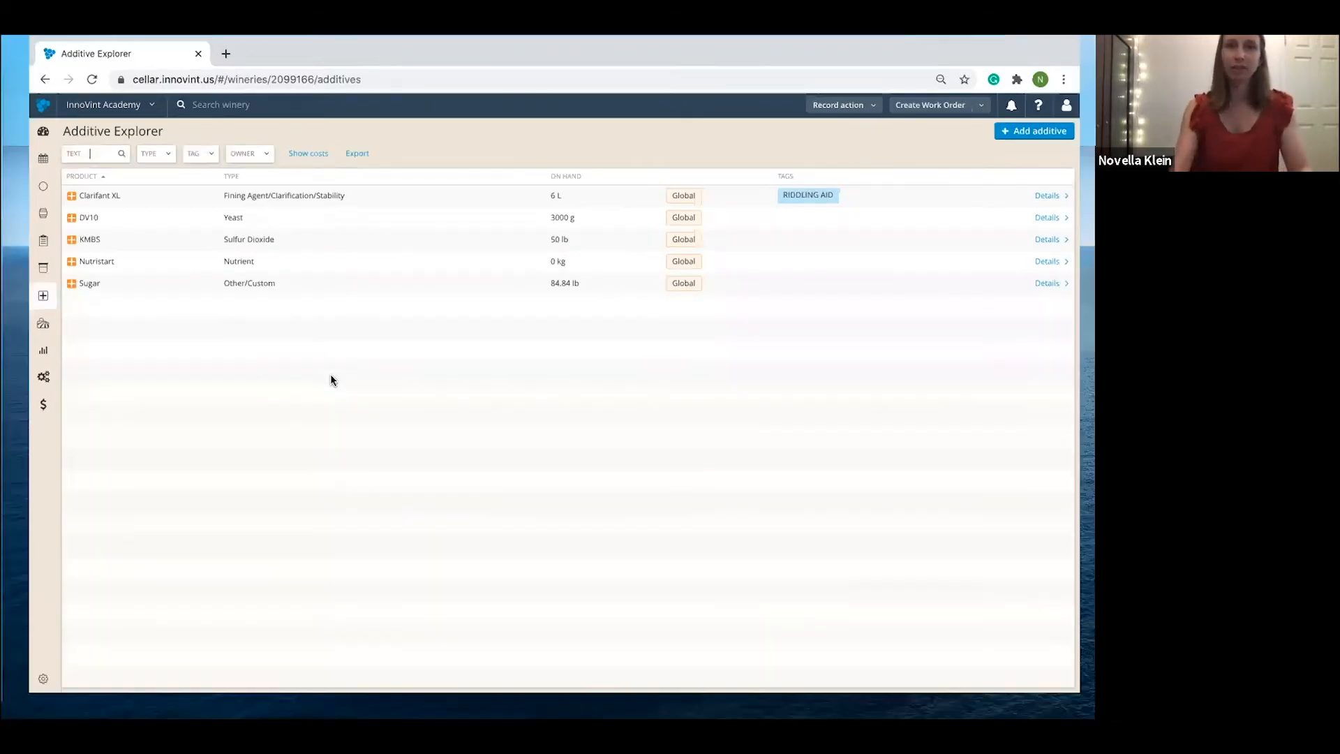
{"action": "key", "text": "ctrl+Up"}
{"action": "left_click", "coordinate": [543, 95]}
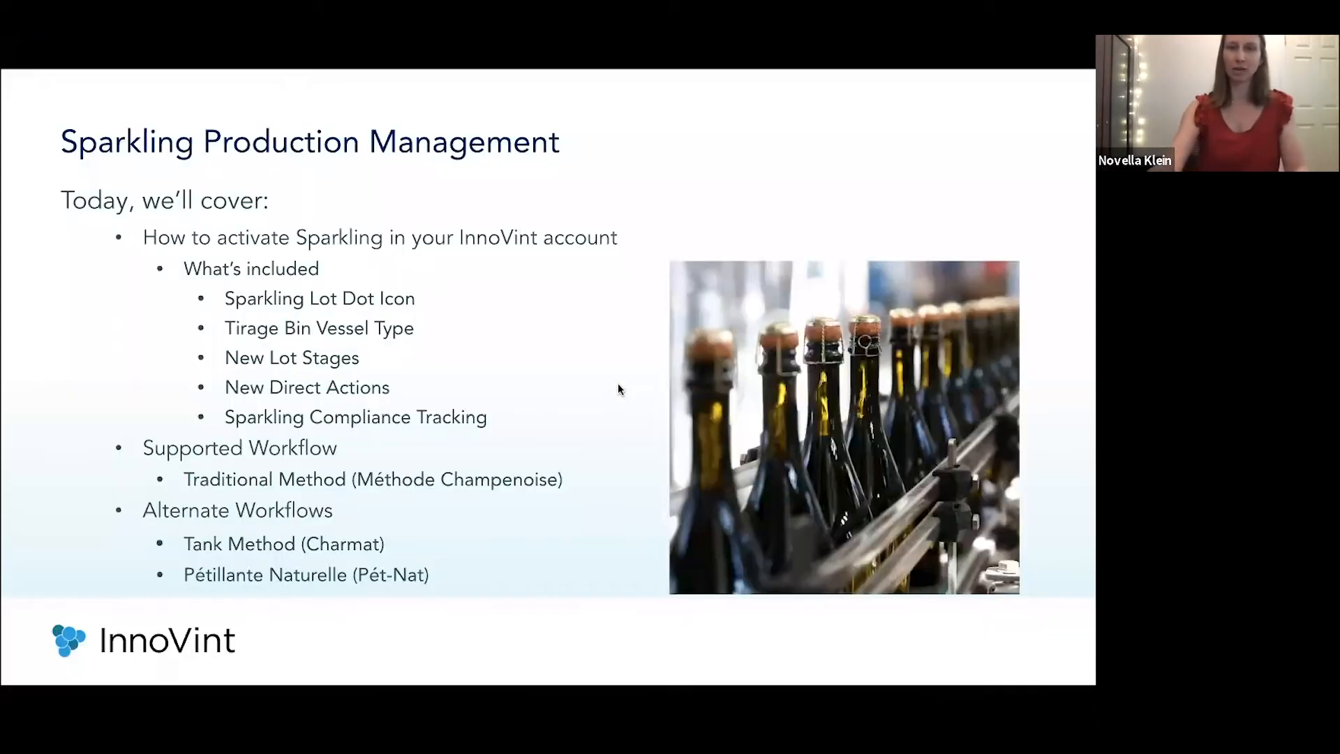
{"action": "key", "text": "Right"}
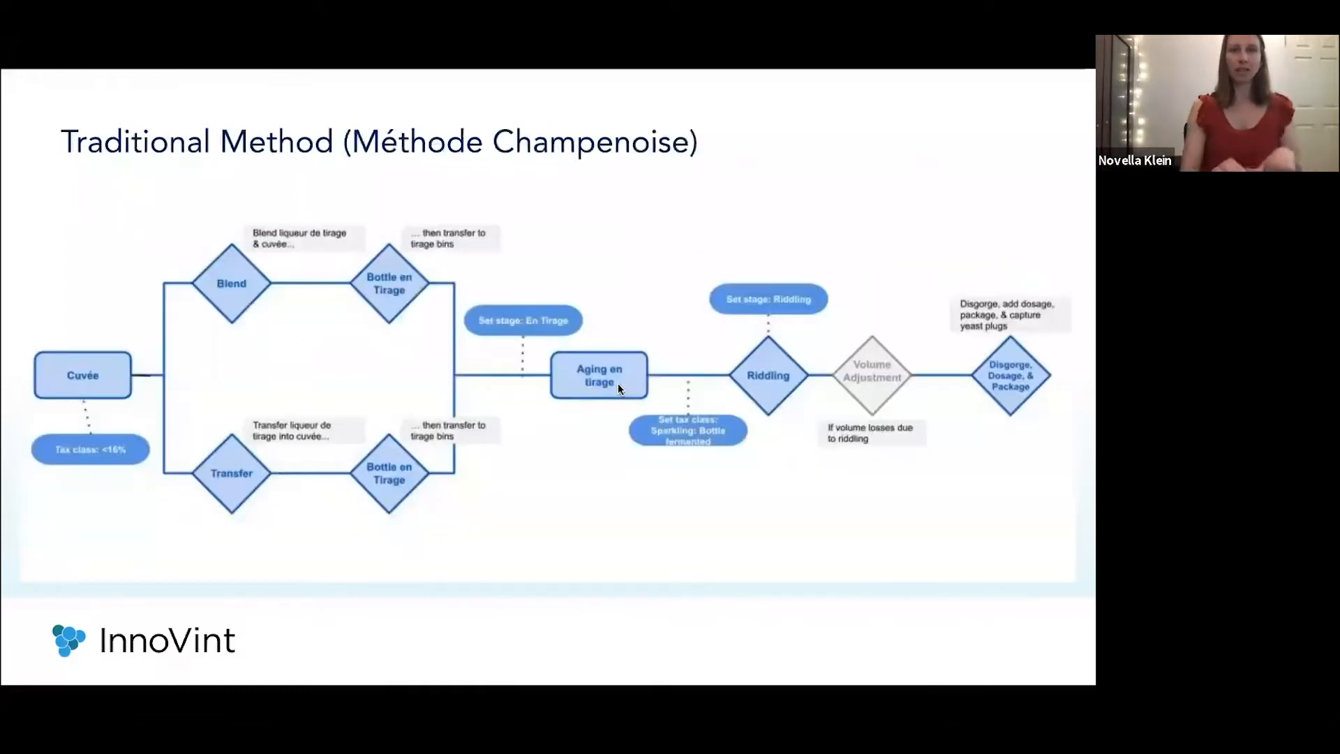
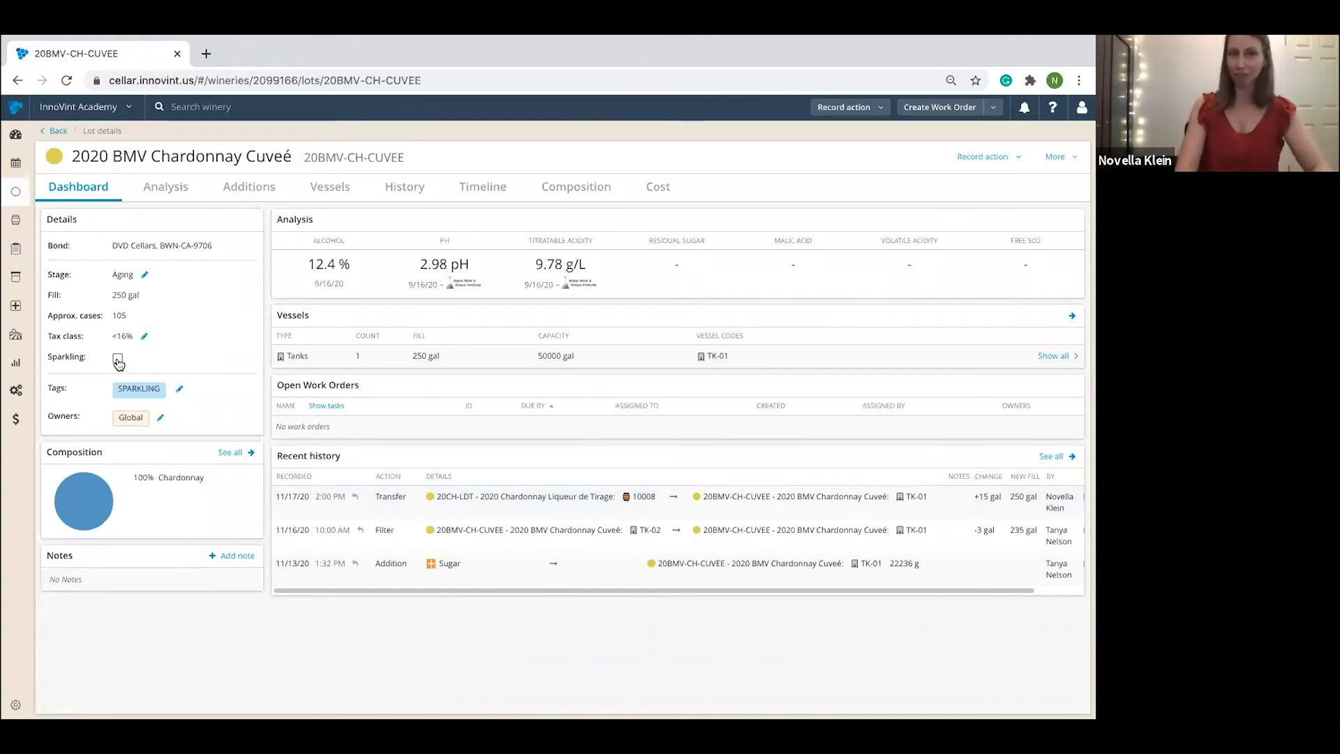
- Mark lot 20BMV-CH-CUVEE as sparkling and start recording a Bottling en Tirage action for it
{"action": "left_click", "coordinate": [117, 359]}
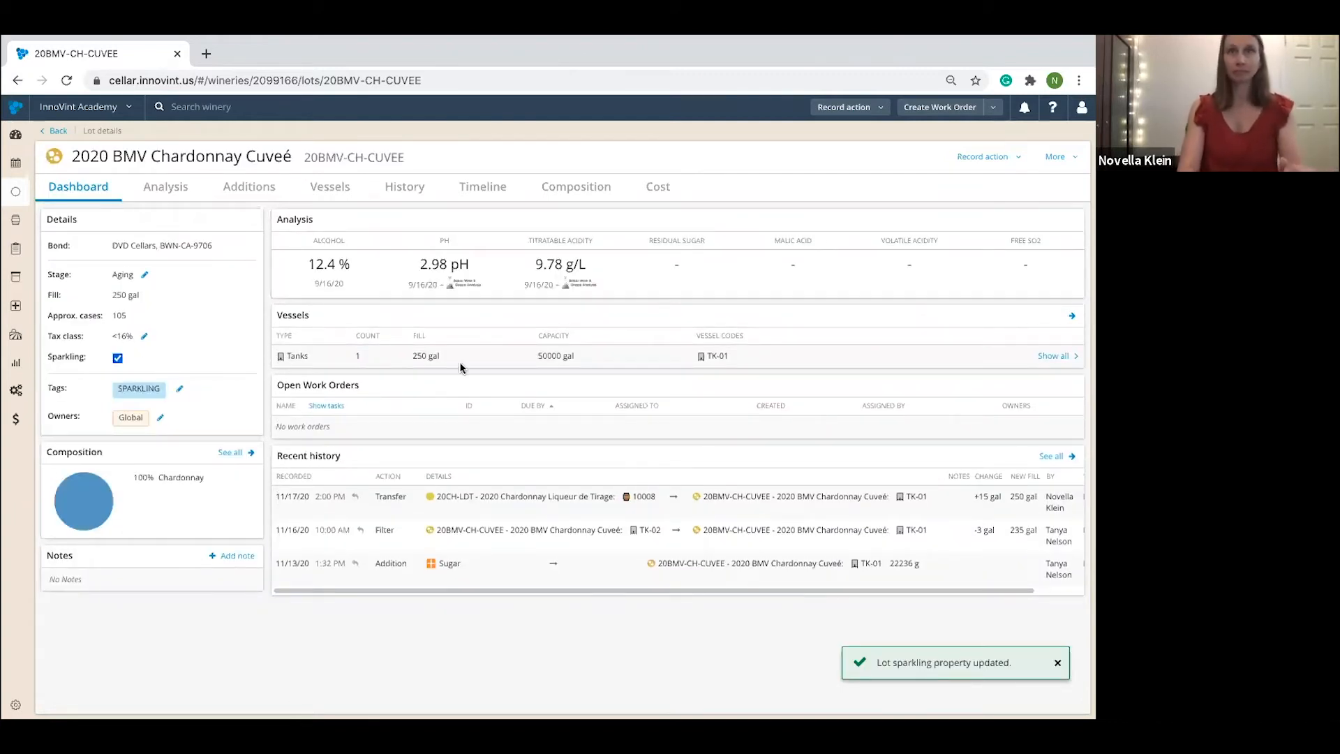
{"action": "left_click", "coordinate": [985, 157]}
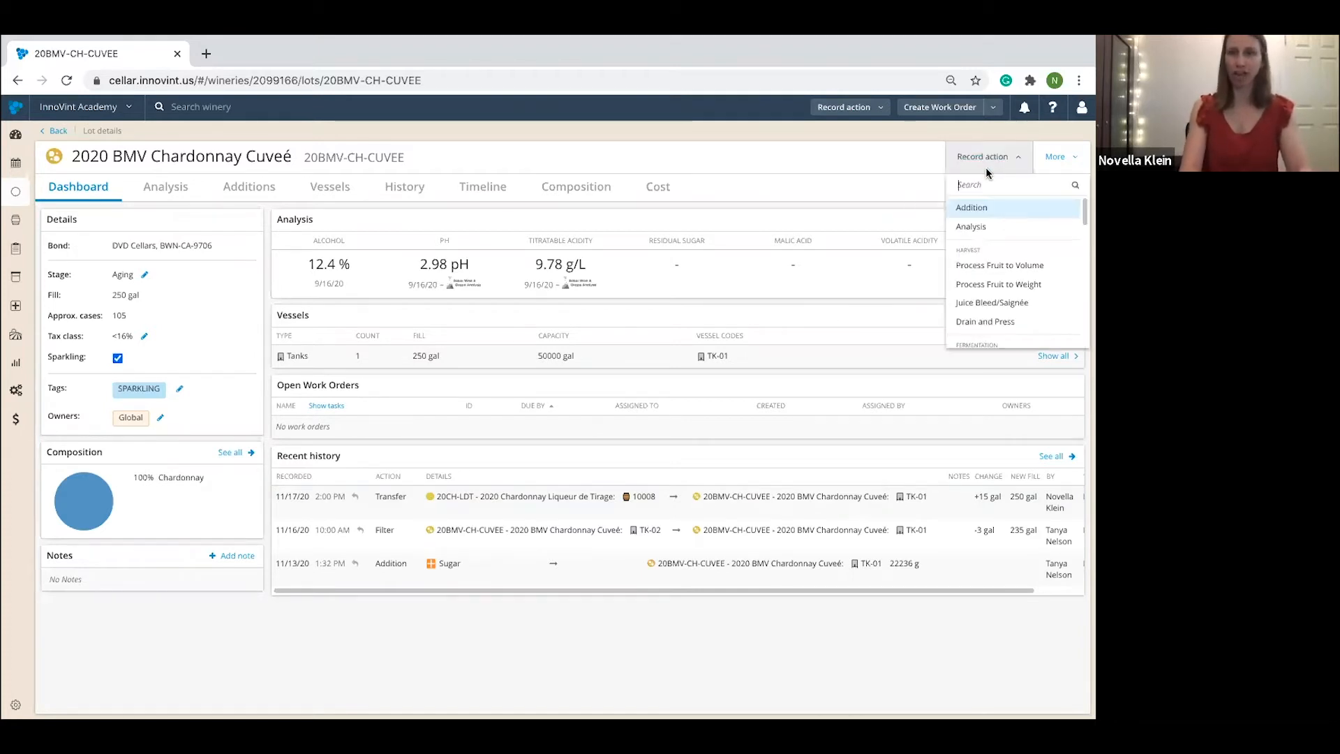
{"action": "type", "text": "bott"}
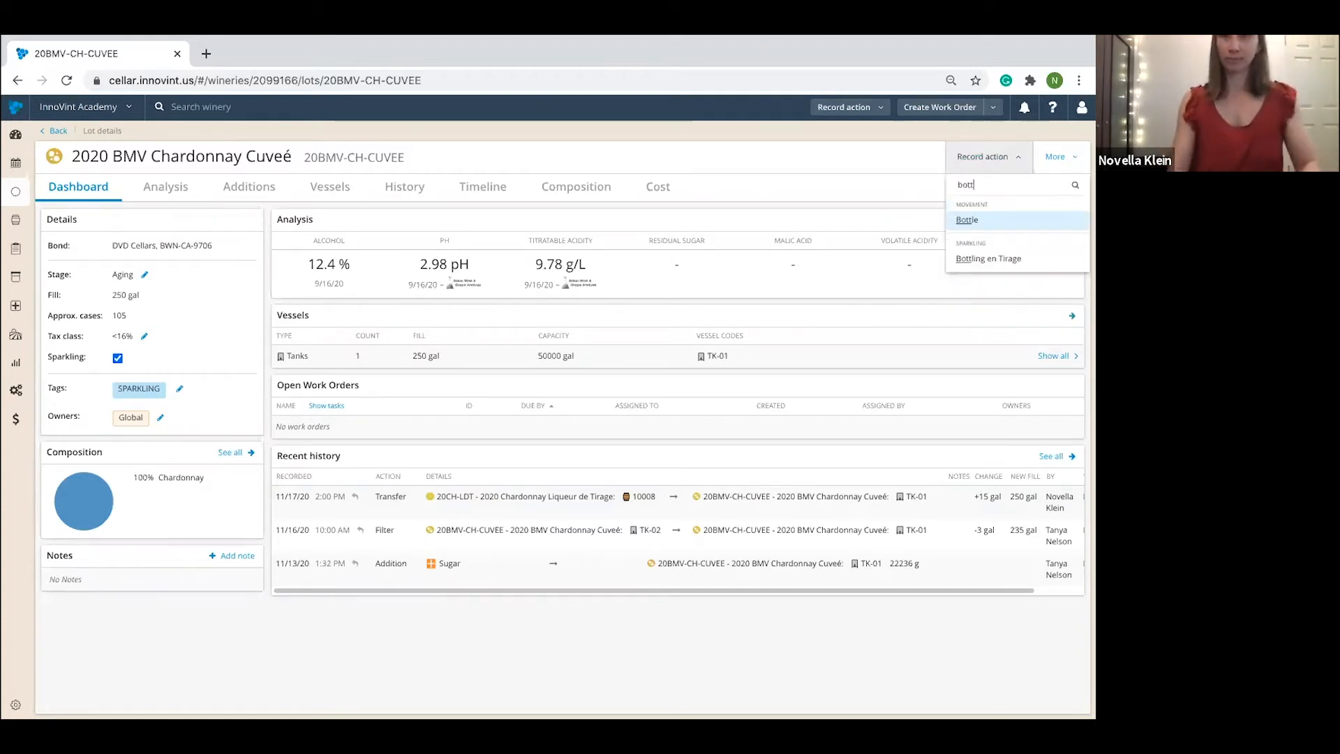
{"action": "left_click", "coordinate": [996, 259]}
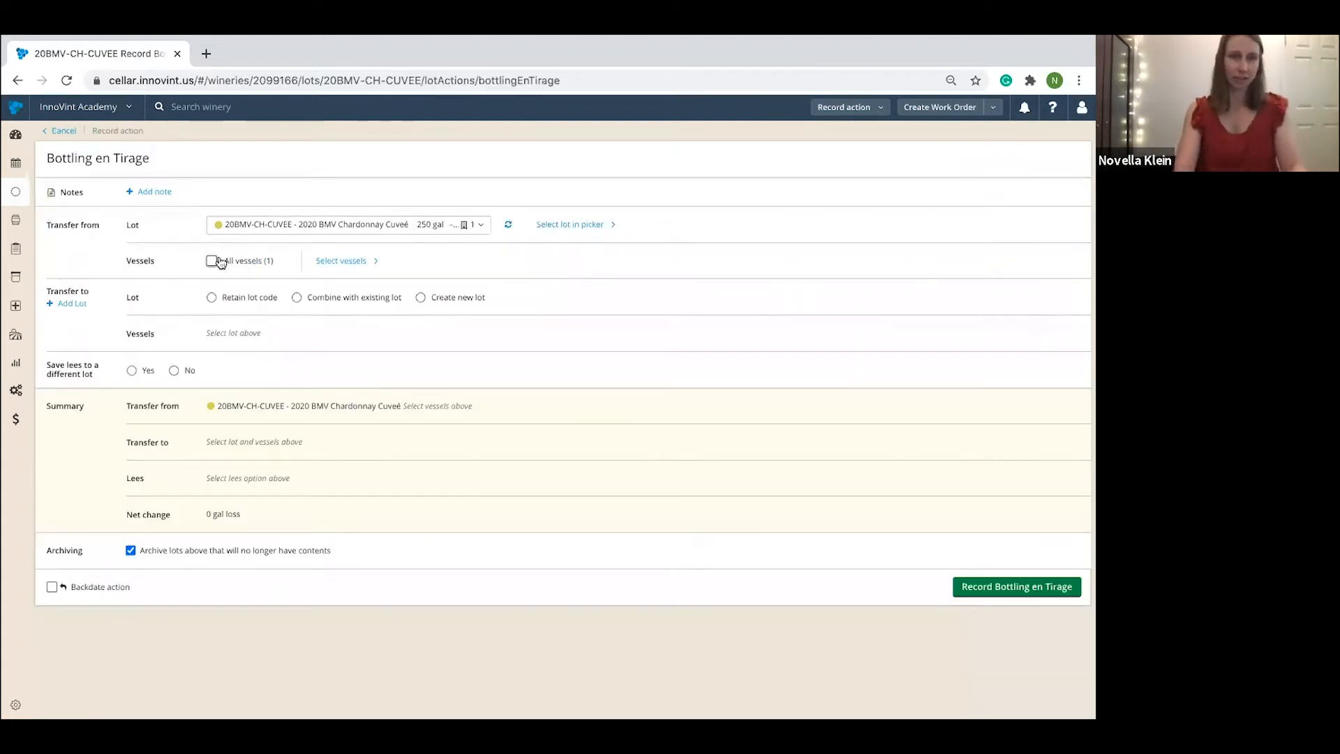
- Transfer from all of the lot's vessels and retain the lot code for the destination
{"action": "left_click", "coordinate": [211, 261]}
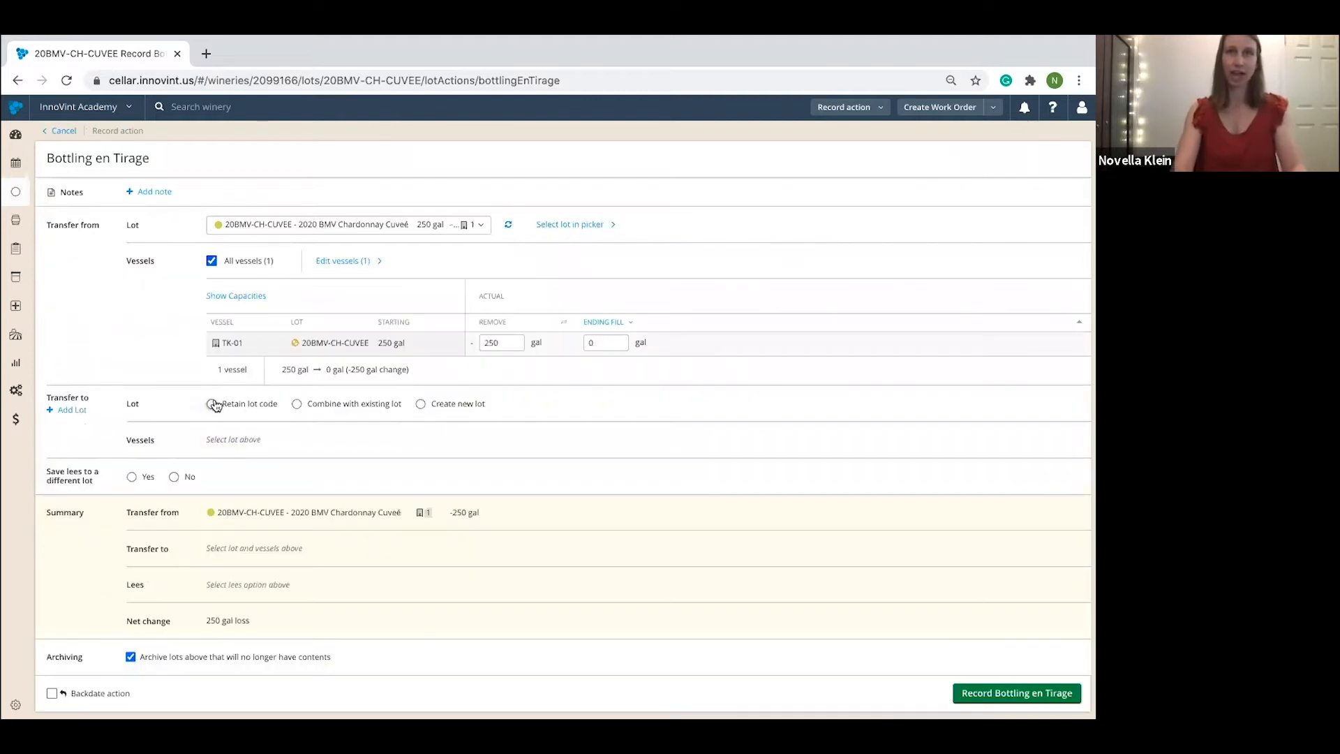
{"action": "left_click", "coordinate": [212, 404]}
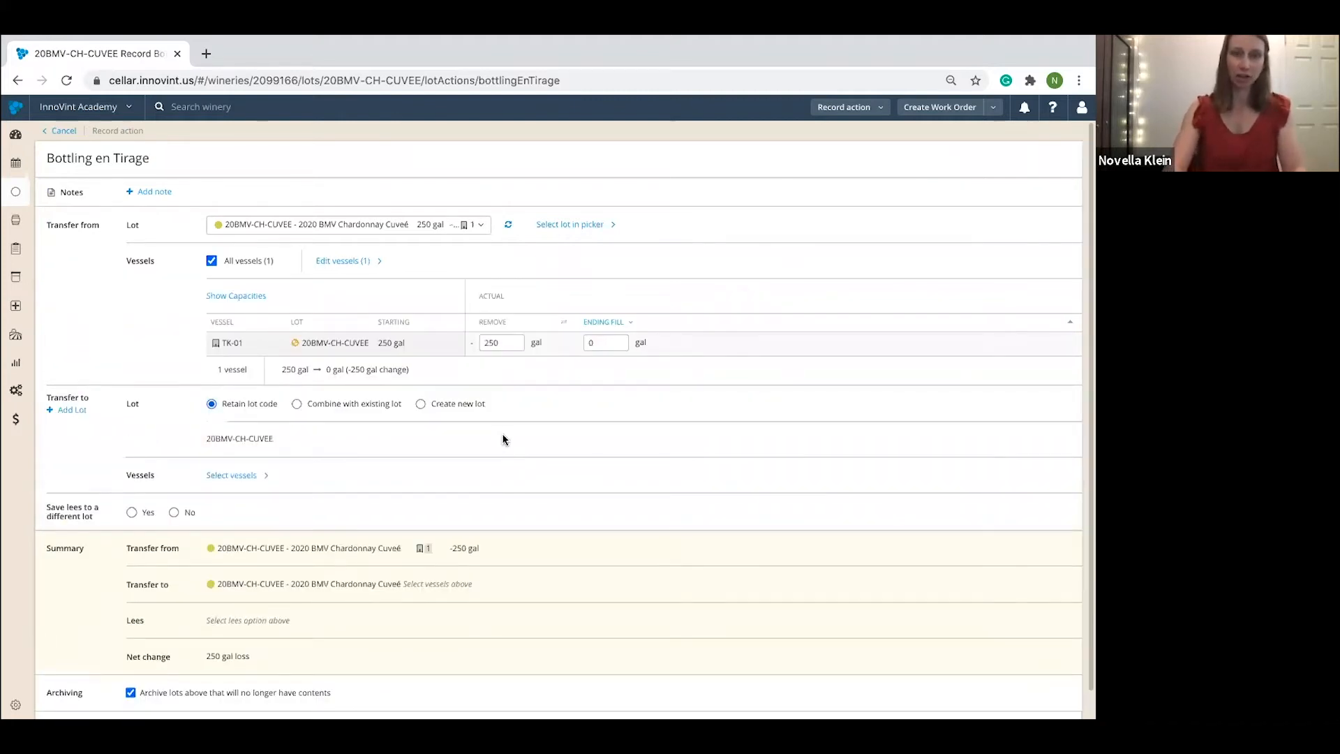
{"action": "scroll", "coordinate": [504, 440], "scroll_direction": "down", "scroll_amount": 1}
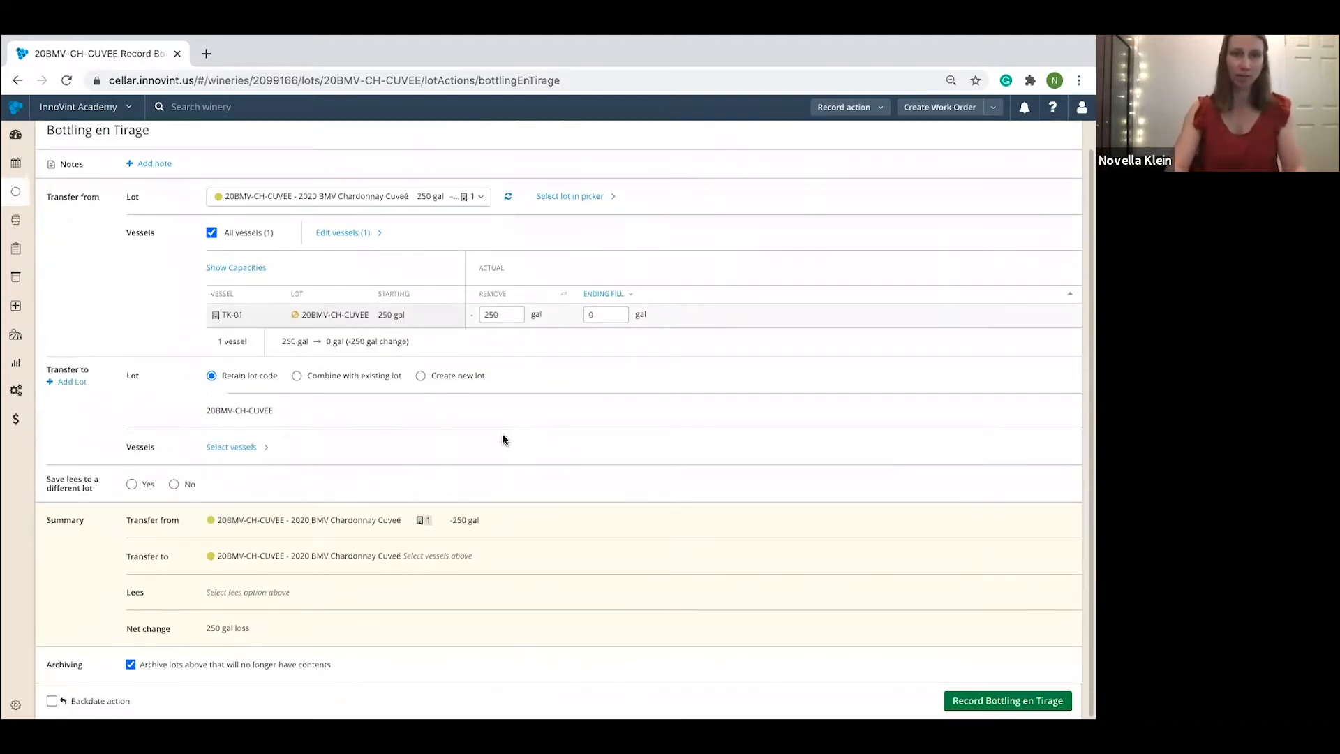
- Choose the empty tirage vessels TR01, TR02 and TR03 as the destination vessels for the bottling
{"action": "left_click", "coordinate": [233, 448]}
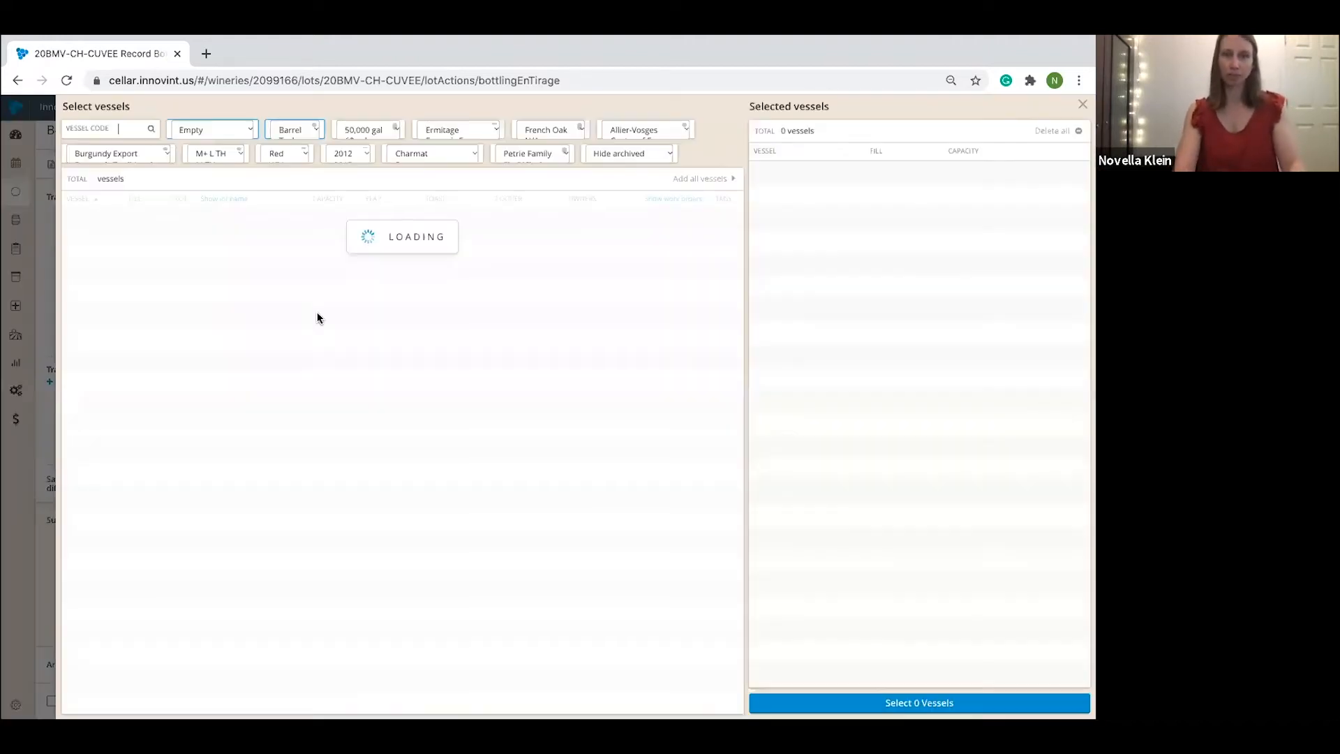
{"action": "left_click", "coordinate": [272, 228]}
{"action": "left_click", "coordinate": [273, 248]}
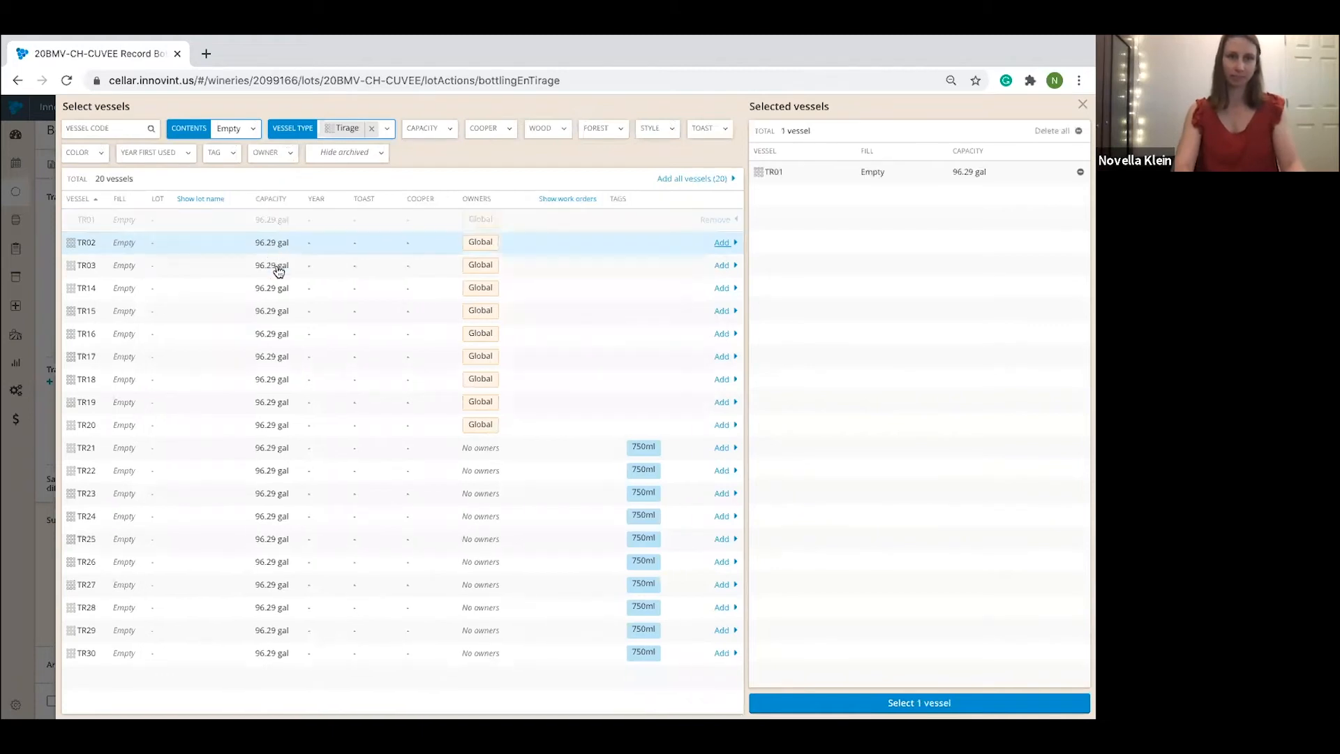
{"action": "left_click", "coordinate": [282, 269]}
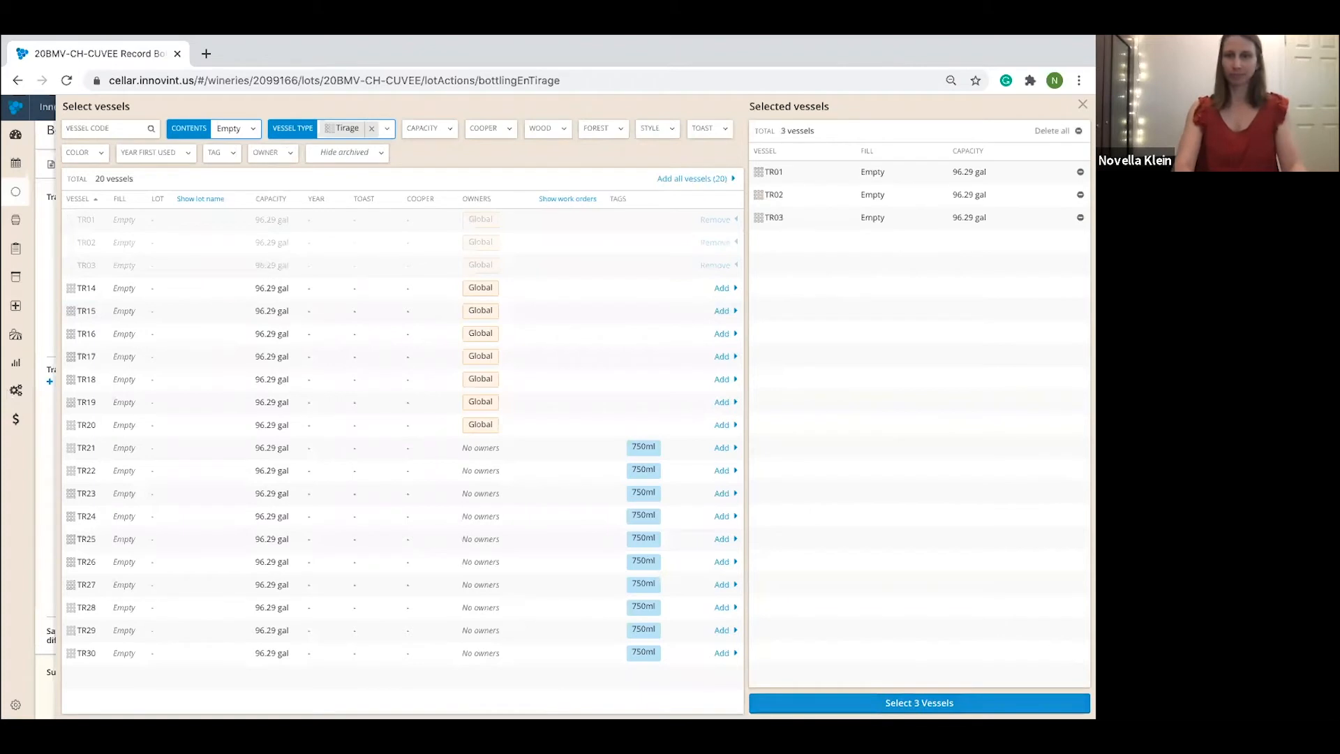
{"action": "left_click", "coordinate": [919, 702]}
- Fill the destination tirage vessels to vessel capacity, except TR01, whose ending bottles are set to 260
{"action": "left_click", "coordinate": [634, 509]}
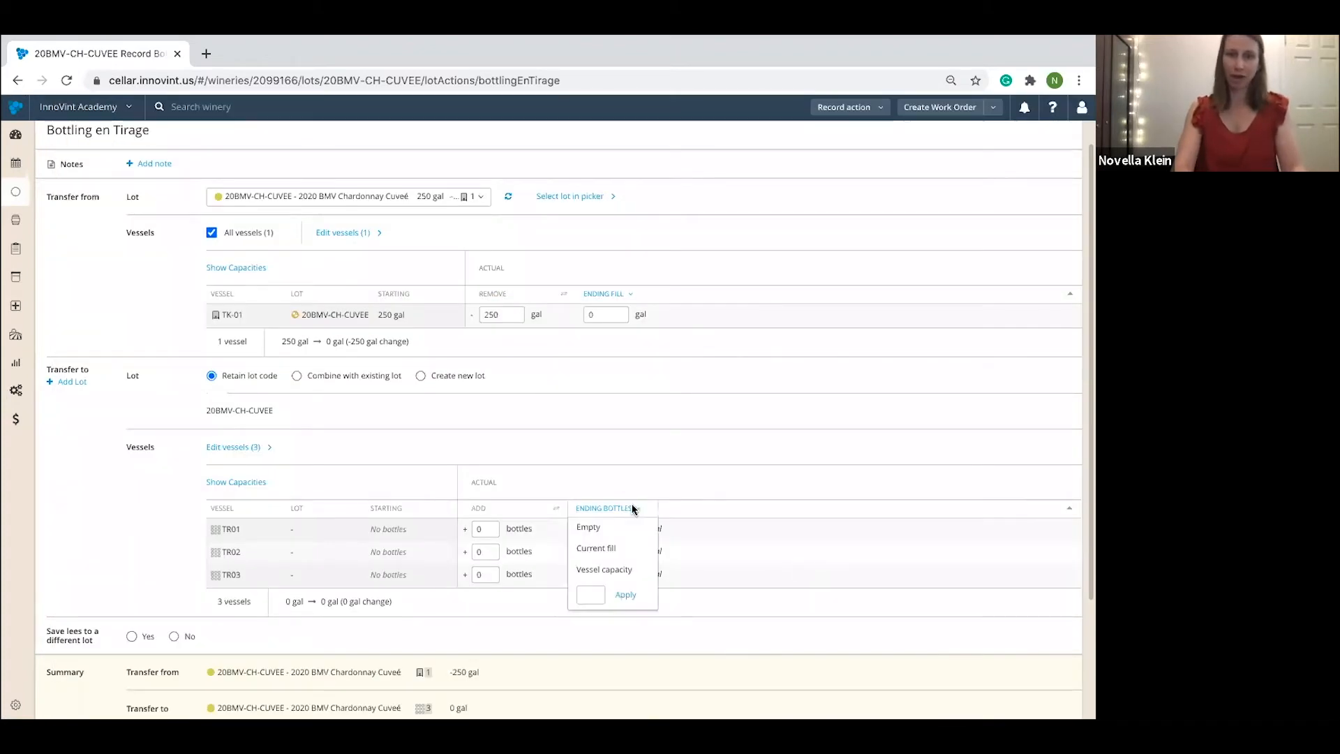
{"action": "left_click", "coordinate": [628, 568]}
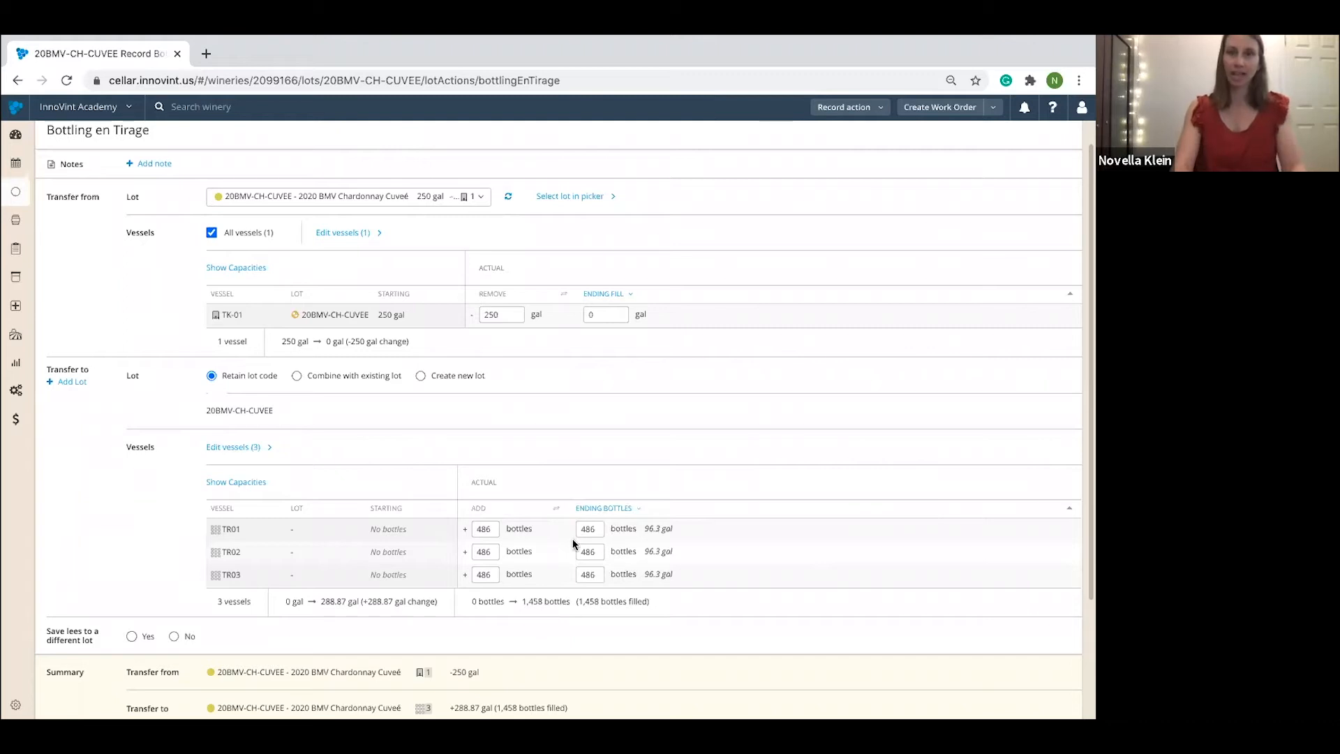
{"action": "left_click_drag", "start_coordinate": [598, 529], "coordinate": [564, 529]}
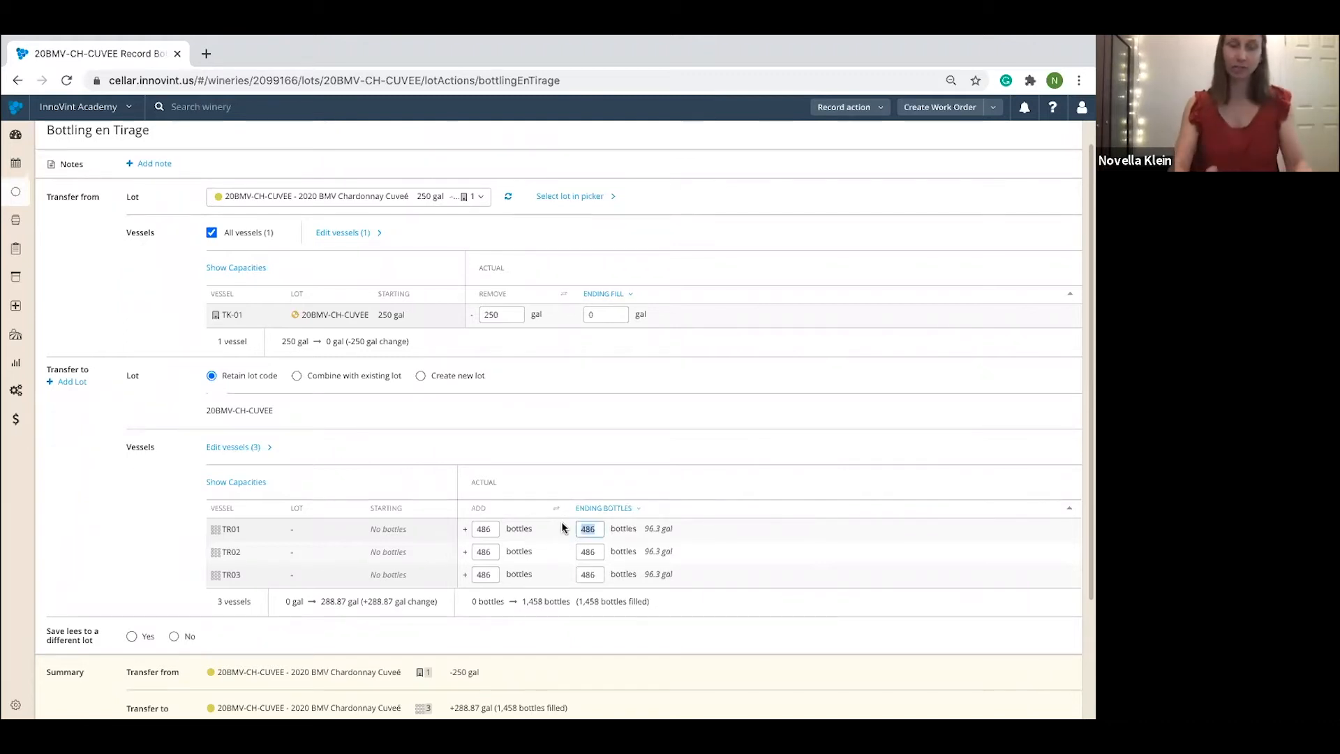
{"action": "type", "text": "260"}
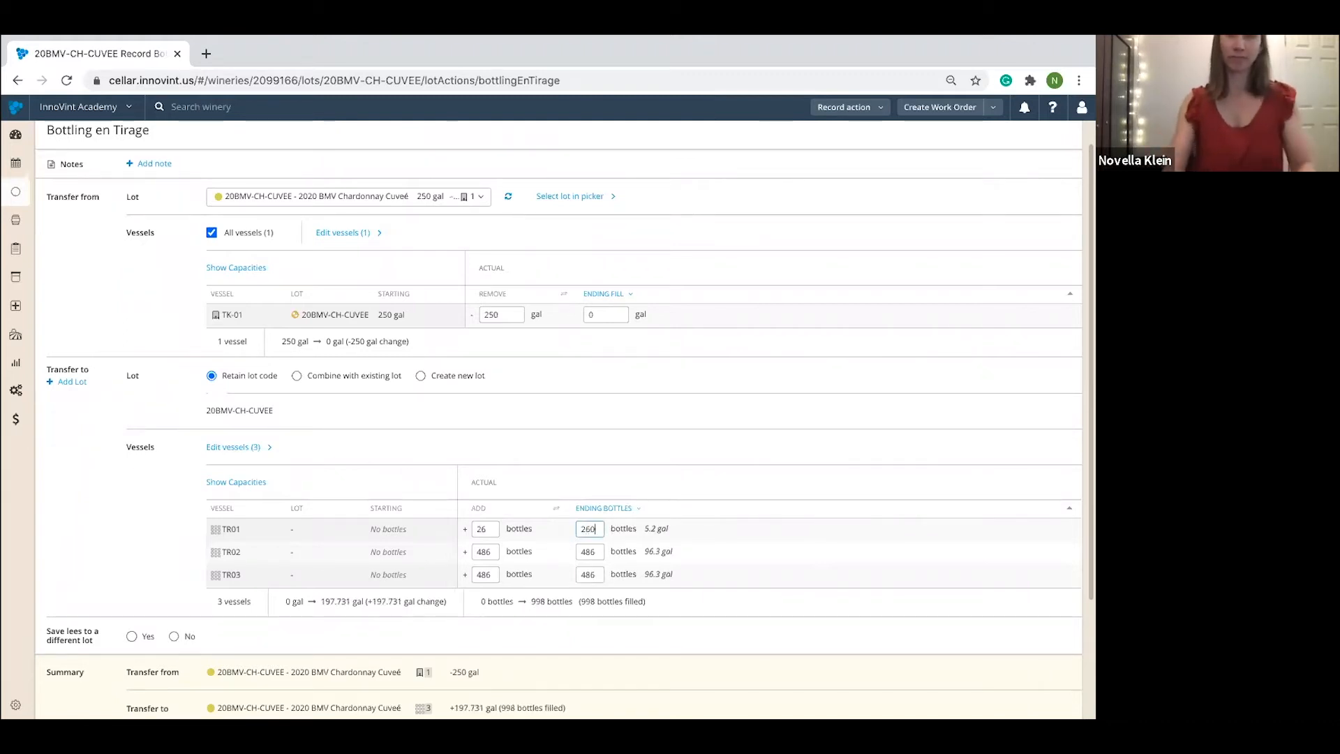
- Choose not to save lees to a different lot and record the Bottling en Tirage
{"action": "scroll", "coordinate": [691, 634], "scroll_direction": "down", "scroll_amount": 3}
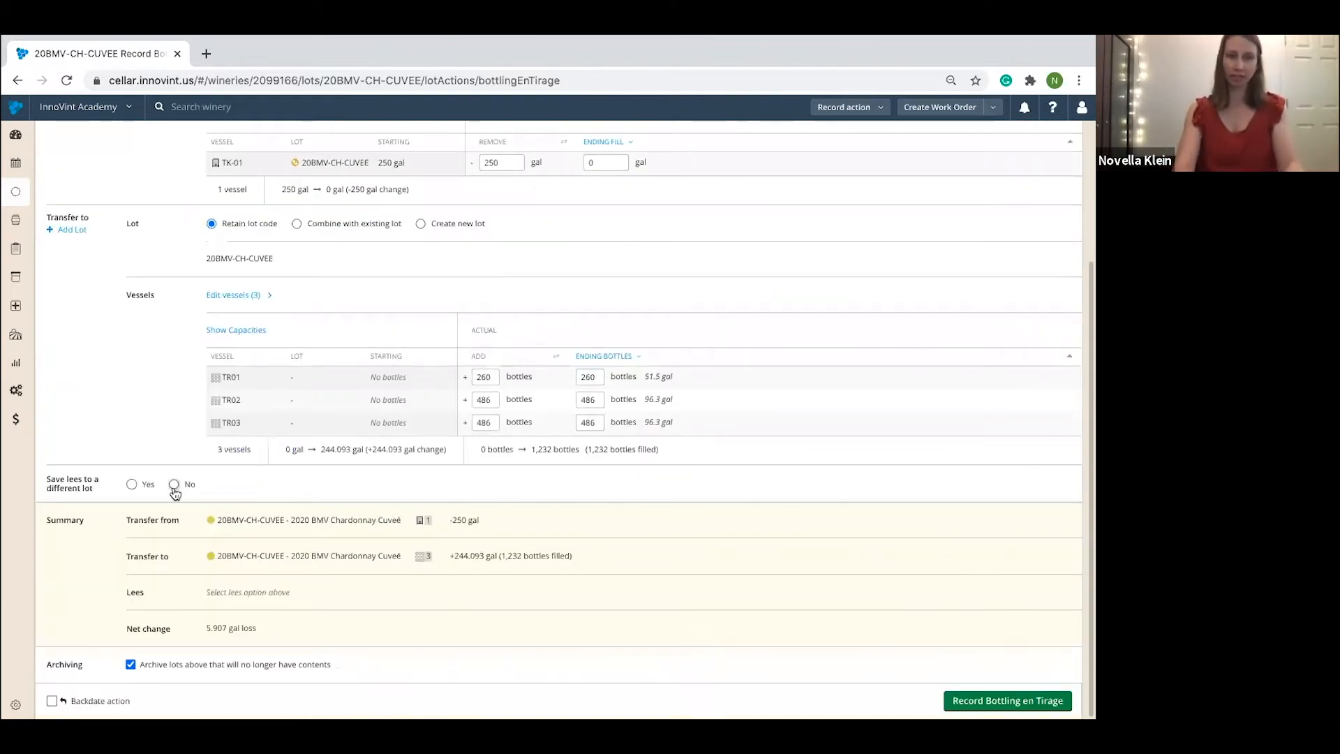
{"action": "left_click", "coordinate": [174, 484]}
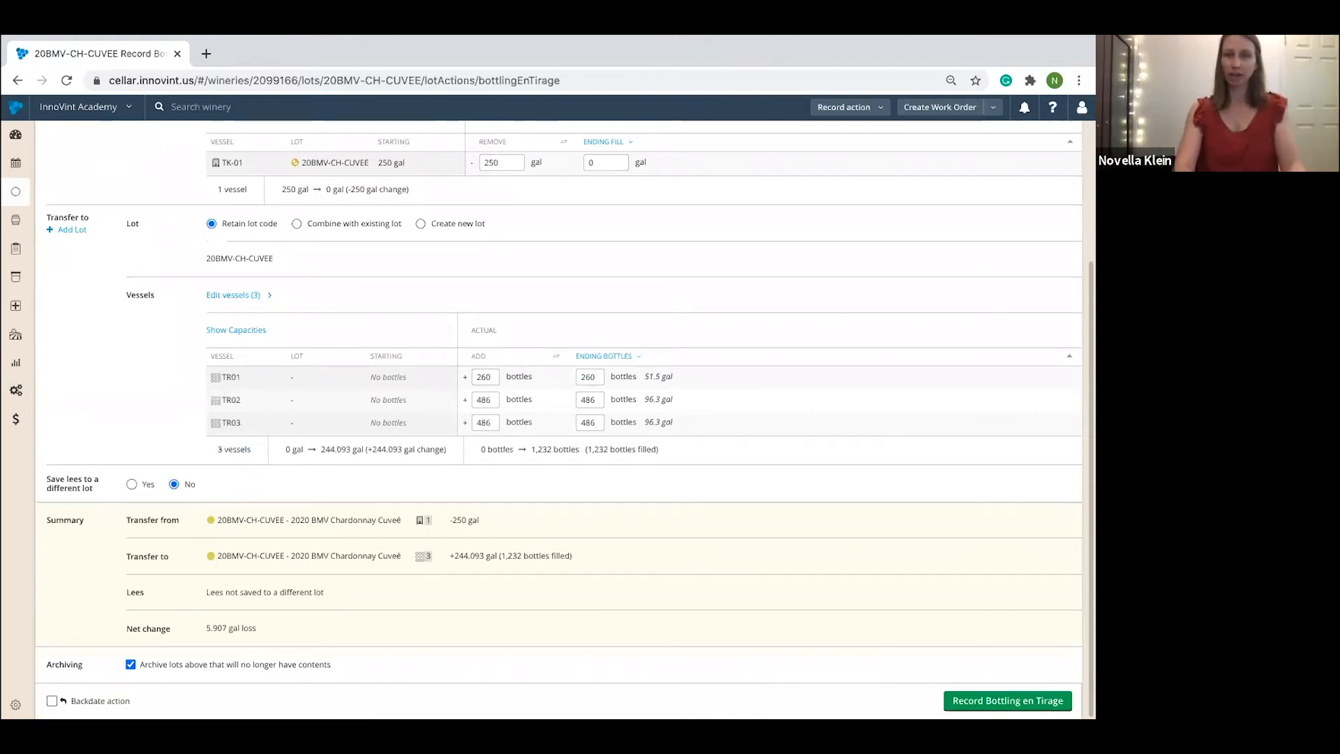
{"action": "left_click", "coordinate": [1014, 700]}
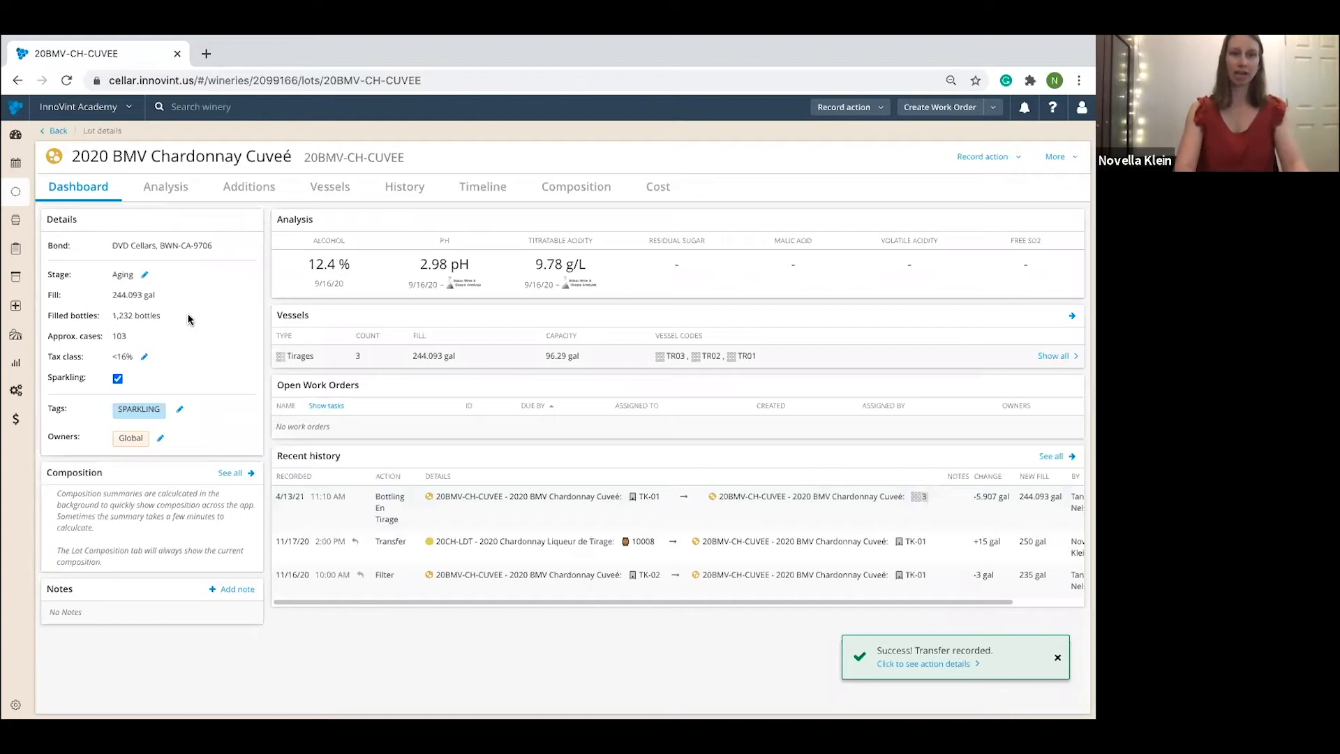
- Set the lot's stage to En Tirage and change its lot code to 20BMV-CH-BDB
{"action": "left_click", "coordinate": [145, 277]}
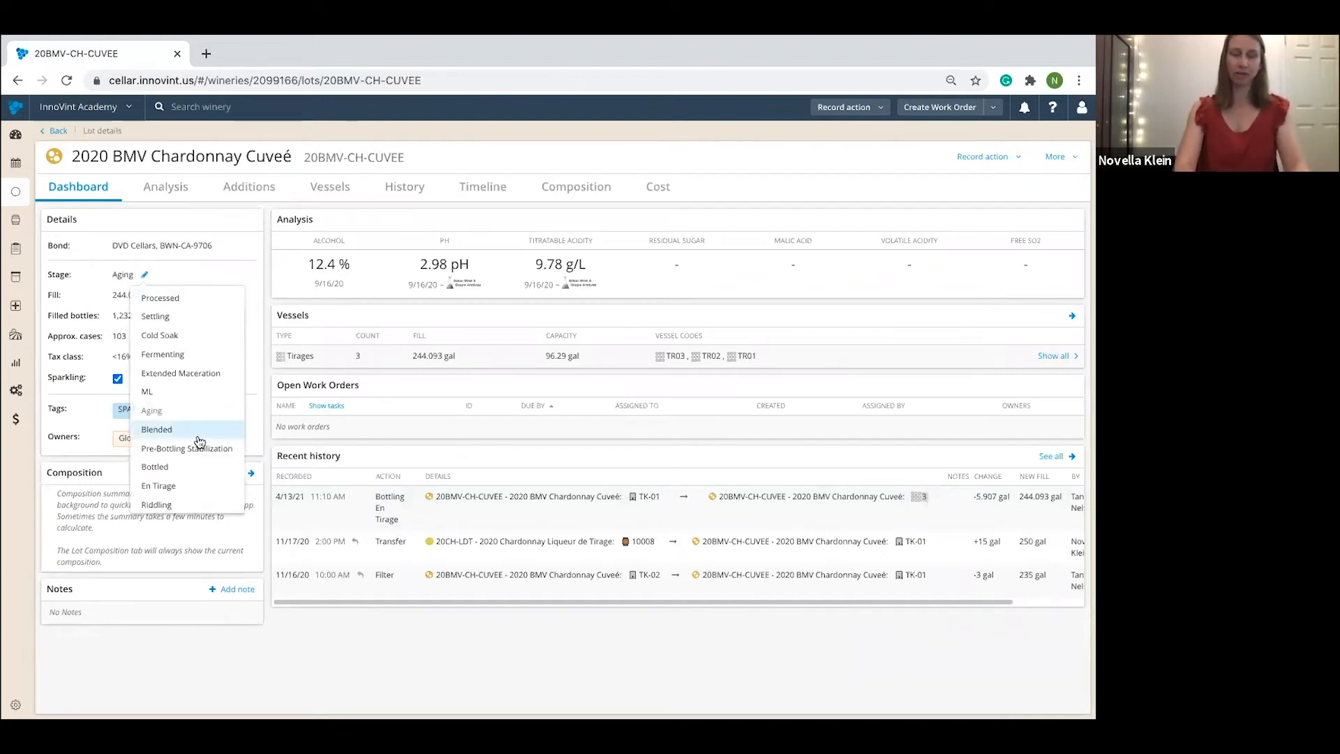
{"action": "left_click", "coordinate": [207, 494]}
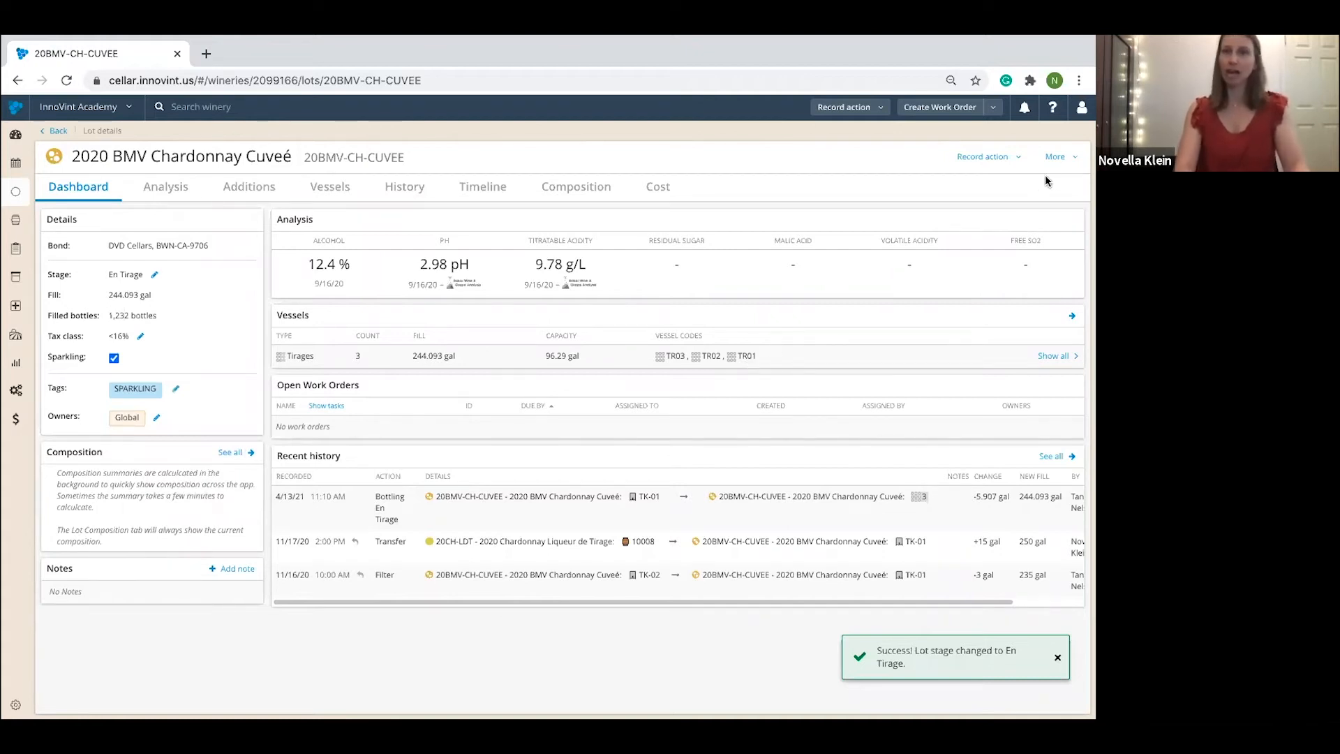
{"action": "left_click", "coordinate": [1056, 158]}
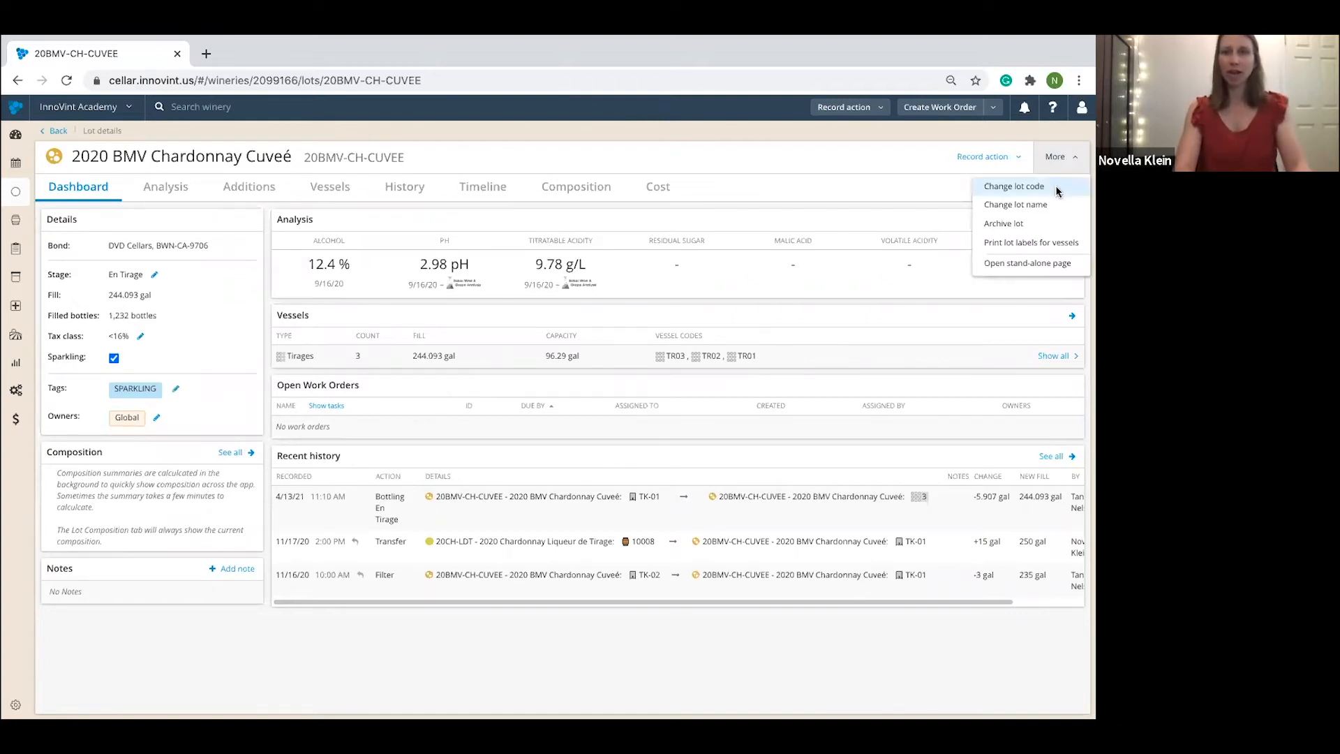
{"action": "left_click", "coordinate": [1058, 193]}
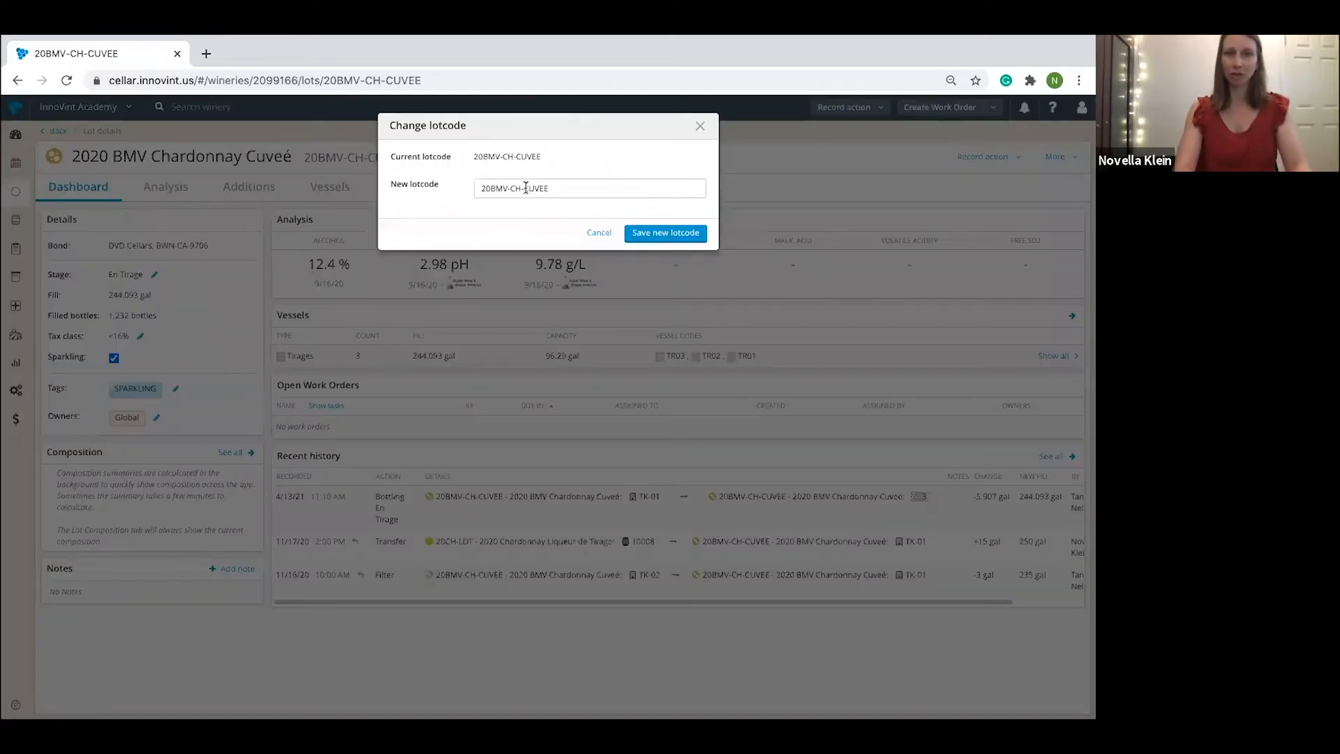
{"action": "double_click", "coordinate": [571, 187]}
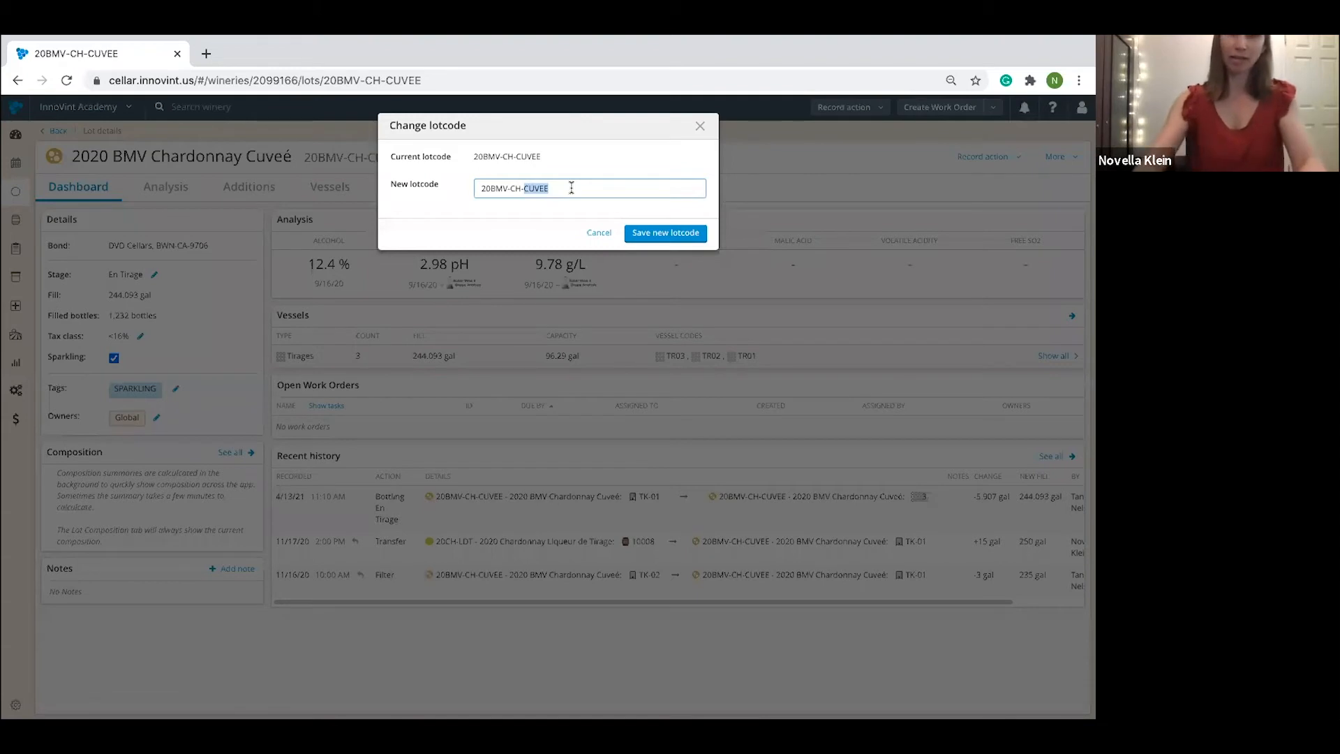
{"action": "key", "text": "BackSpace"}
{"action": "type", "text": "BDB"}
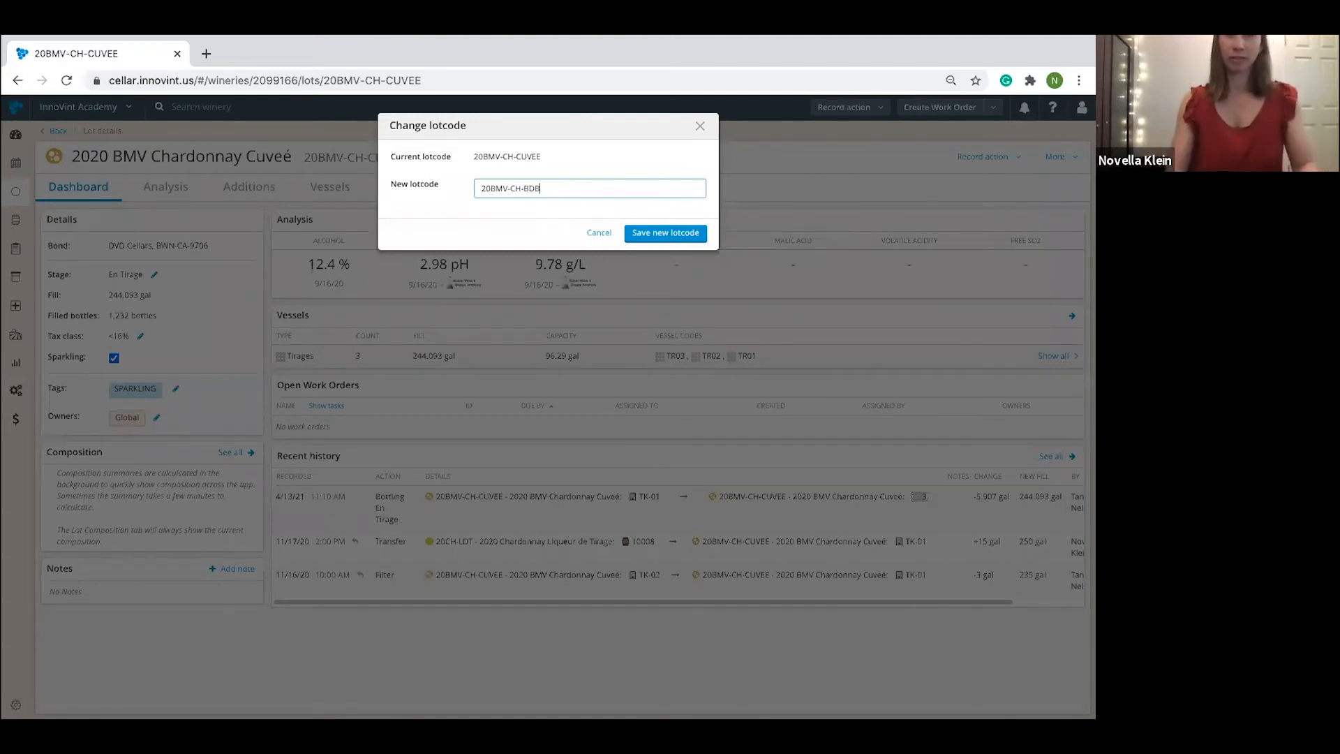
{"action": "left_click", "coordinate": [683, 236]}
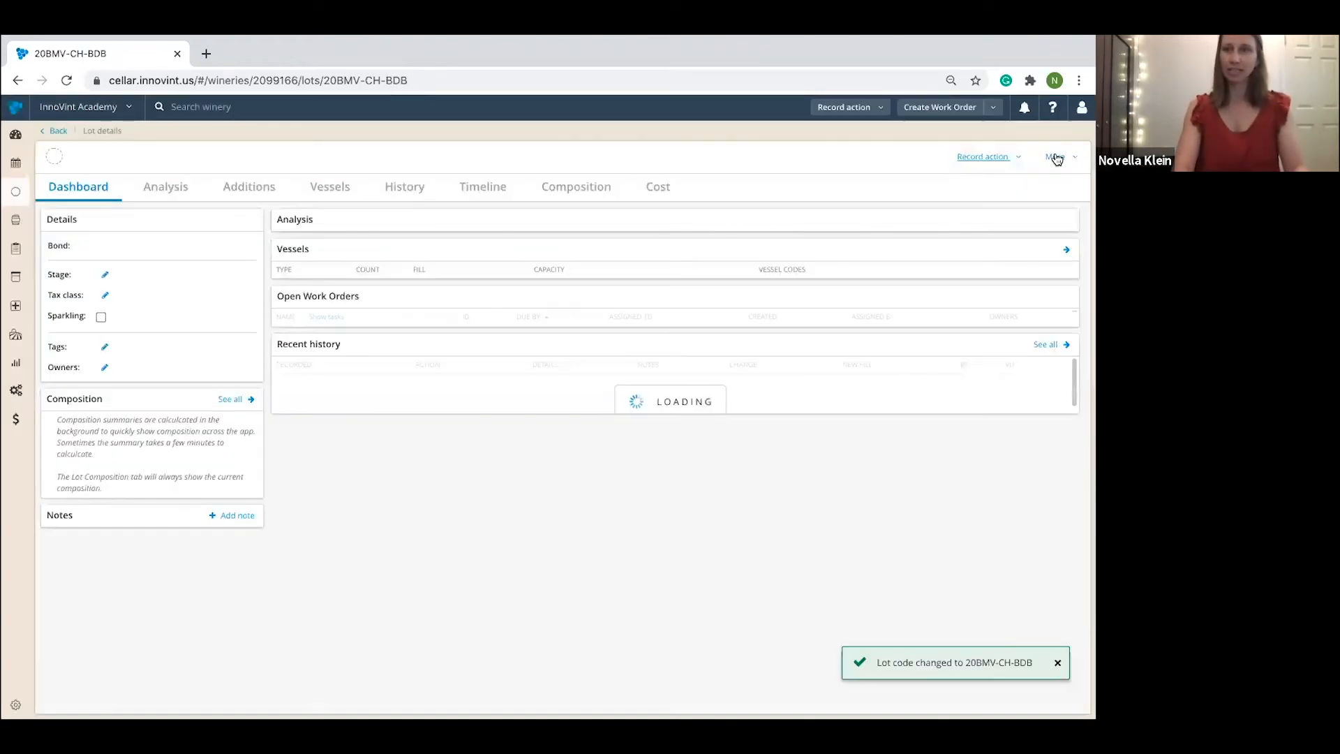
- Change the lot name to 2020 BMV Blanc de blanc
{"action": "left_click", "coordinate": [1058, 159]}
{"action": "left_click", "coordinate": [1035, 203]}
{"action": "mouse_move", "coordinate": [521, 189]}
{"action": "left_mouse_down"}
{"action": "mouse_move", "coordinate": [635, 181]}
{"action": "mouse_move", "coordinate": [523, 189]}
{"action": "left_mouse_up"}
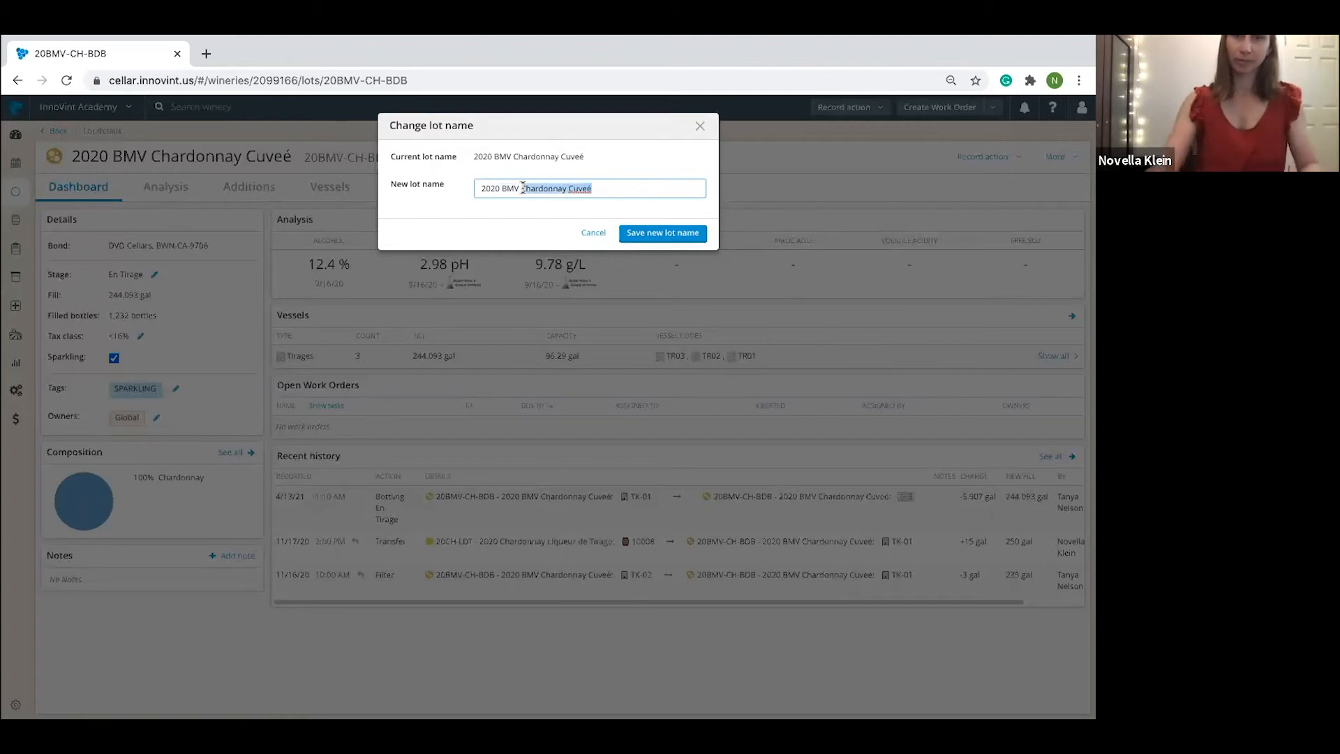
{"action": "key", "text": "BackSpace"}
{"action": "type", "text": "BMV Blanc de bla"}
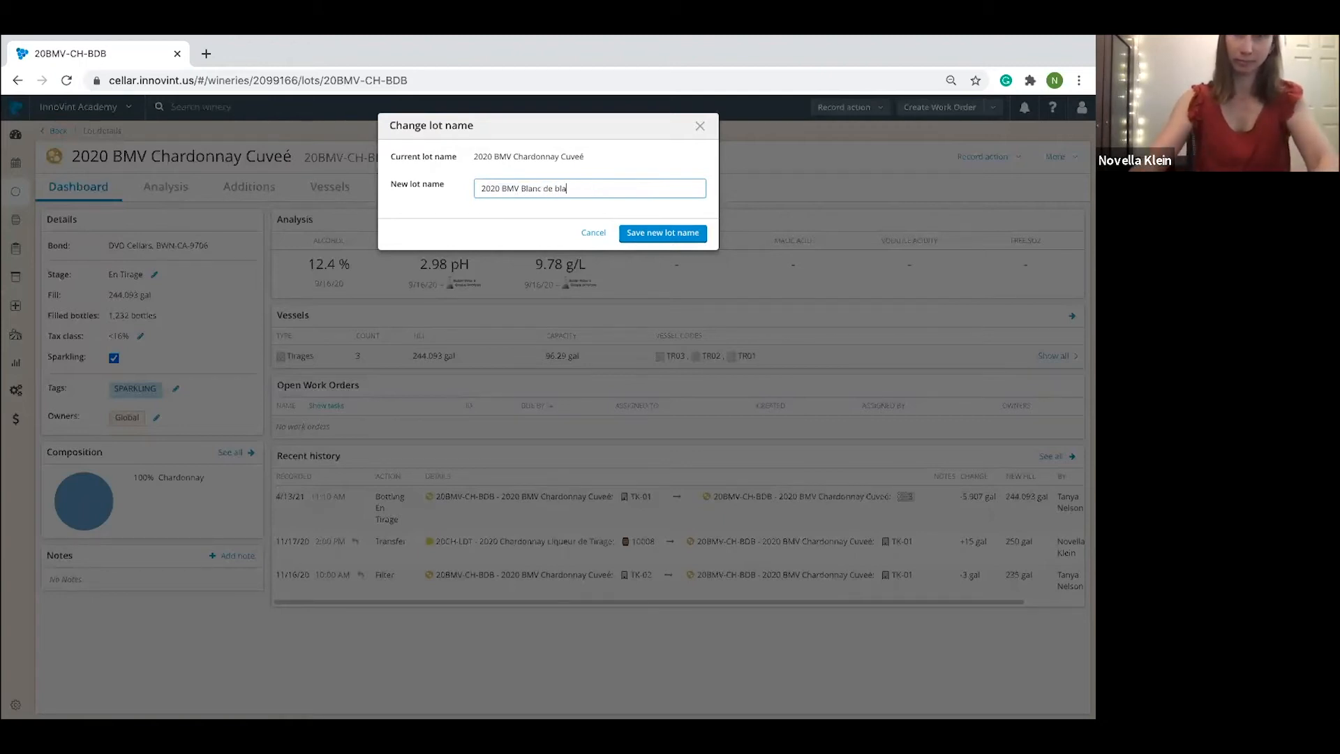
{"action": "type", "text": "nc"}
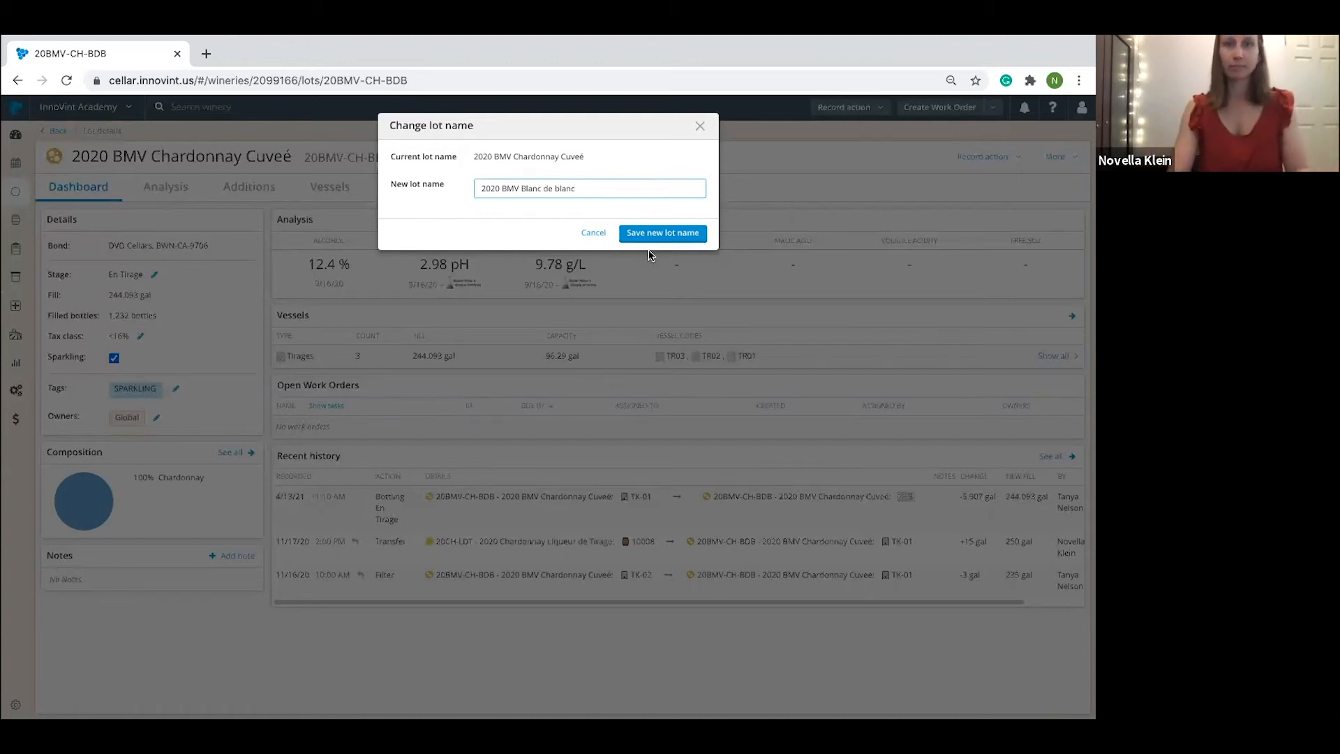
{"action": "left_click", "coordinate": [662, 233]}
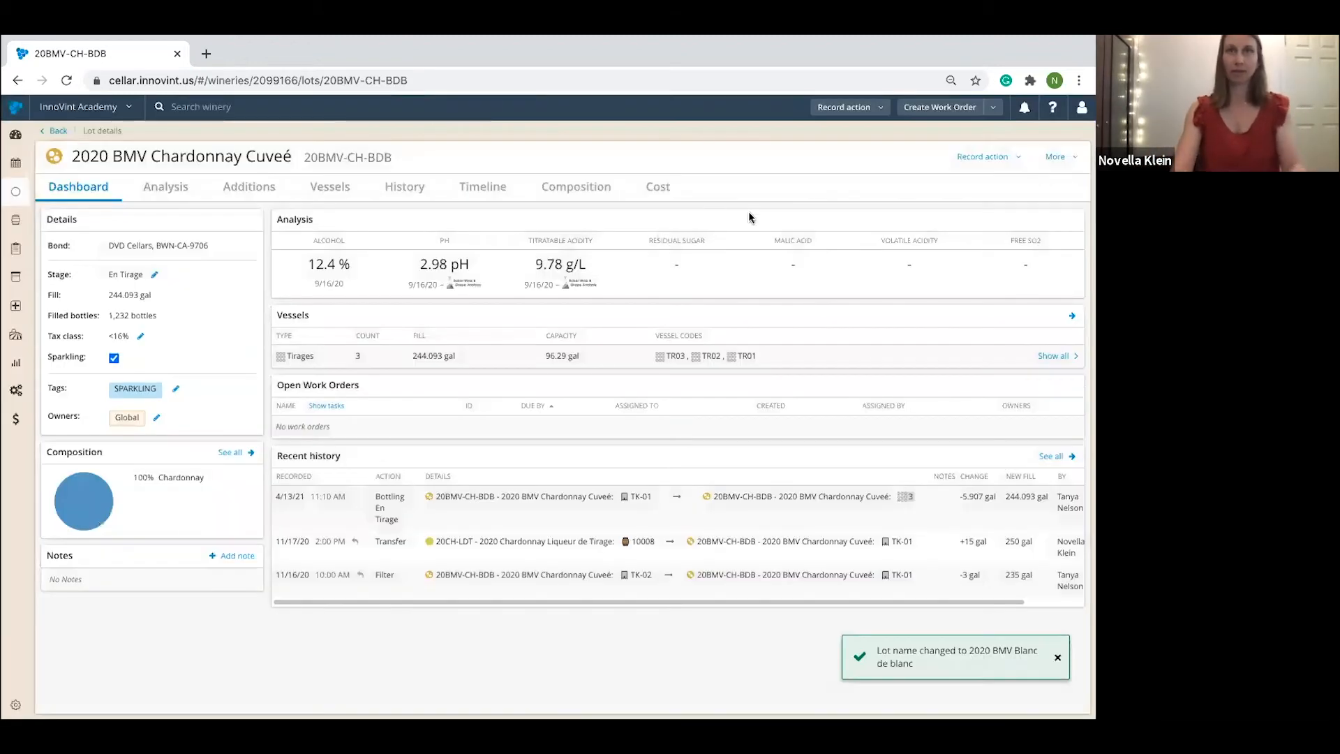
- Remove the SPARKLING tag from the lot and save its tags
{"action": "left_click", "coordinate": [176, 389]}
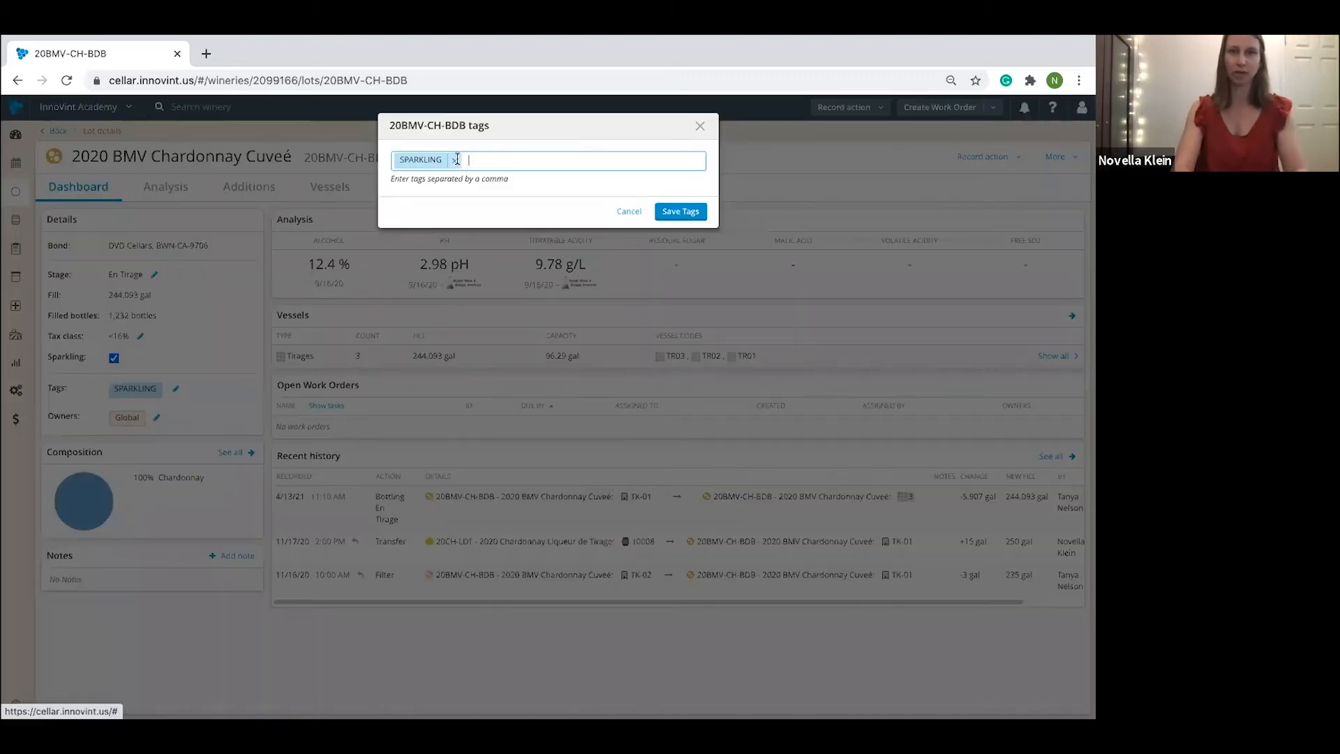
{"action": "left_click", "coordinate": [458, 159]}
{"action": "left_click", "coordinate": [680, 213]}
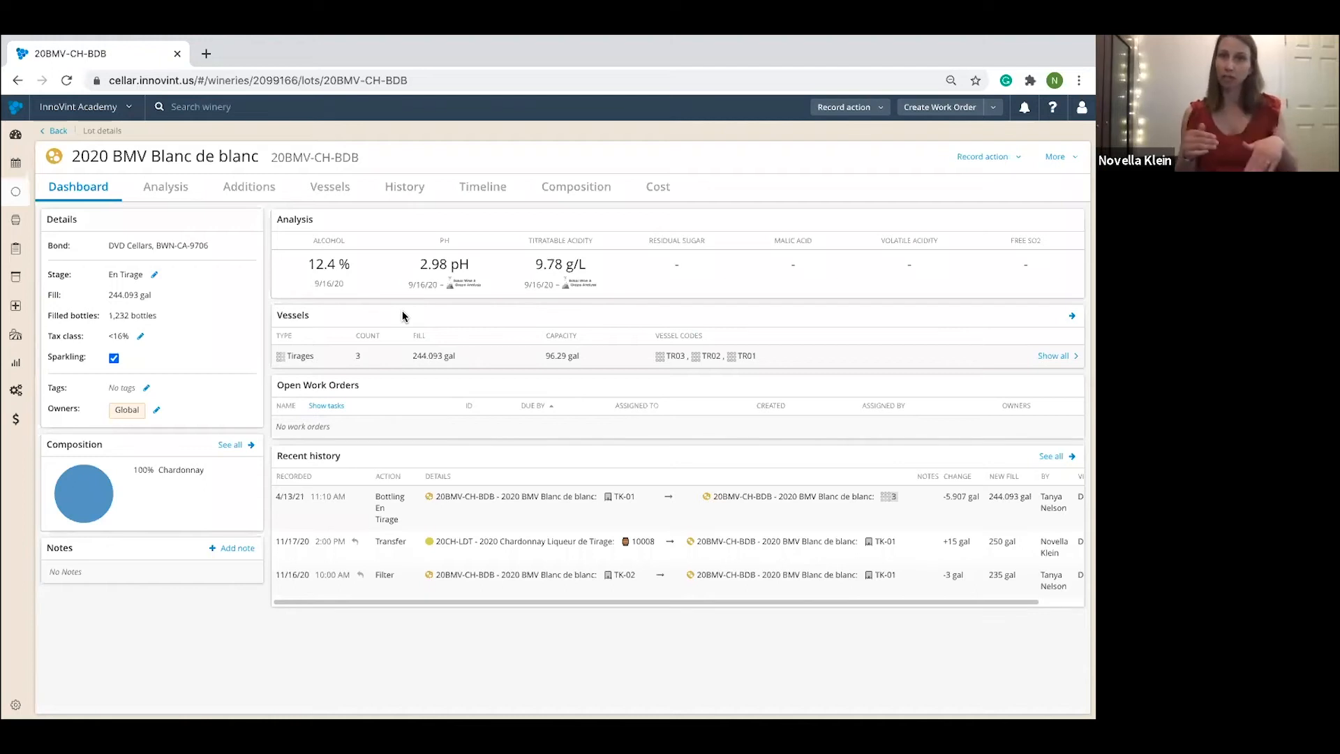
- Change the lot's tax class to Sparkling - Bottle Fermented, effective today
{"action": "left_click", "coordinate": [141, 337]}
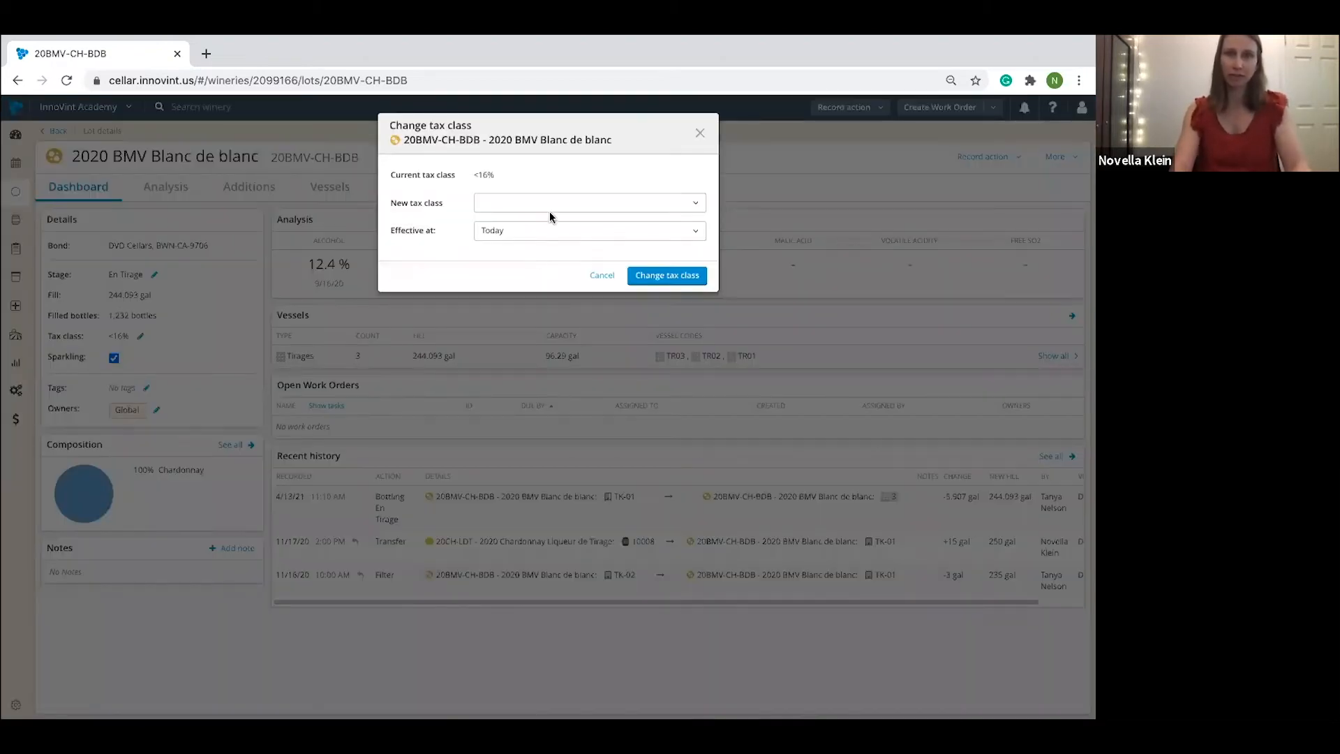
{"action": "left_click", "coordinate": [551, 204]}
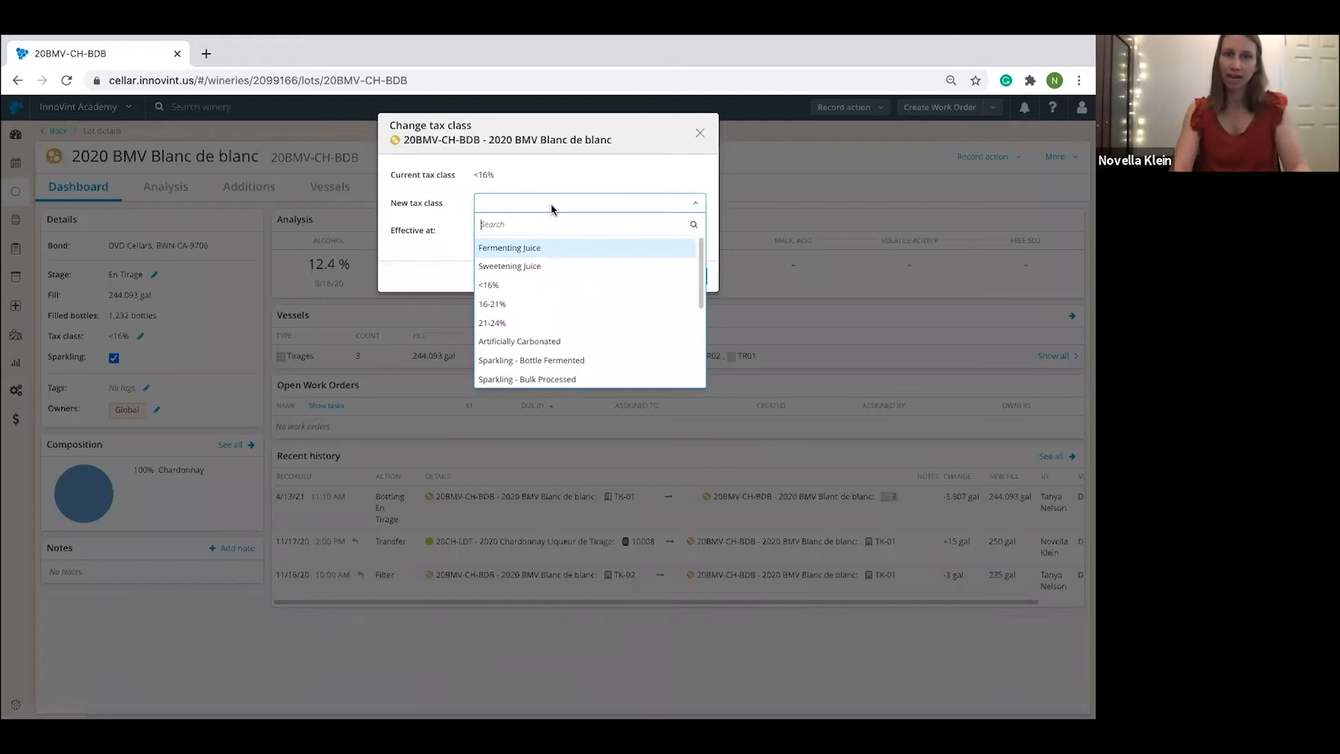
{"action": "left_click", "coordinate": [602, 361]}
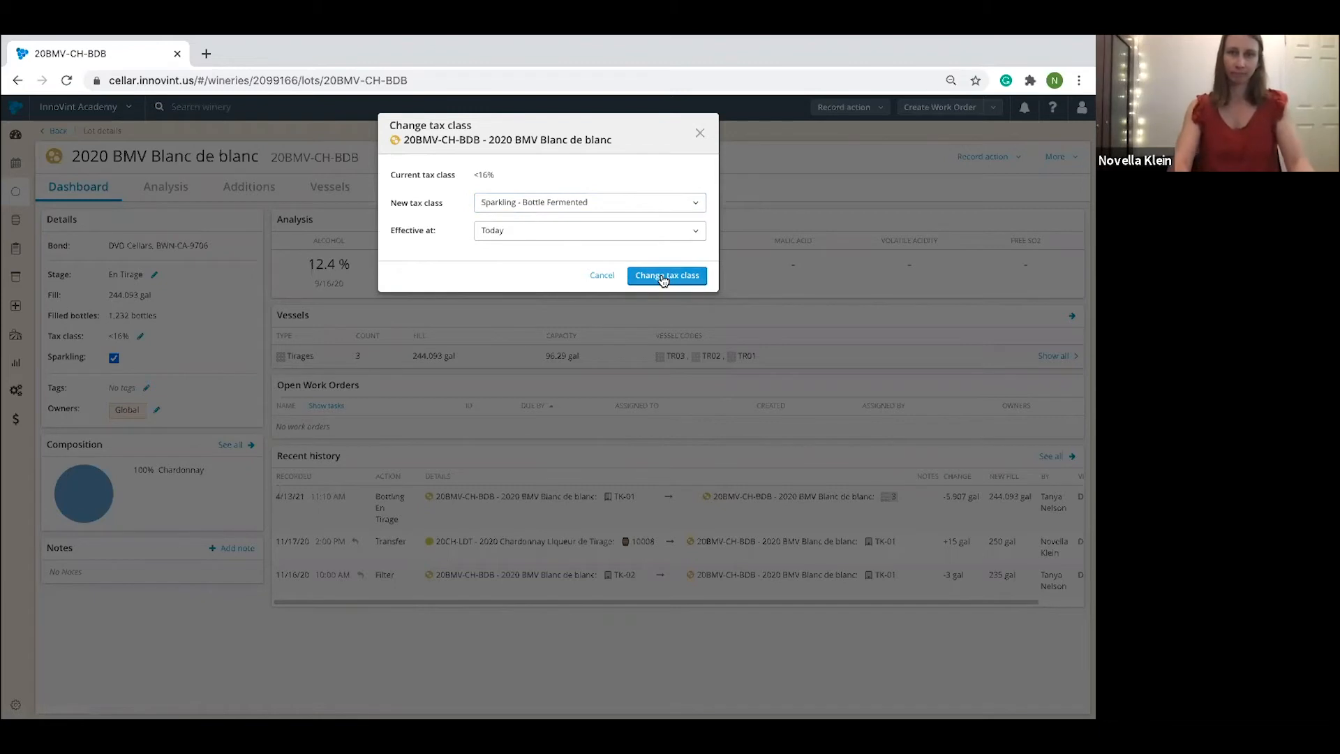
{"action": "left_click", "coordinate": [663, 277]}
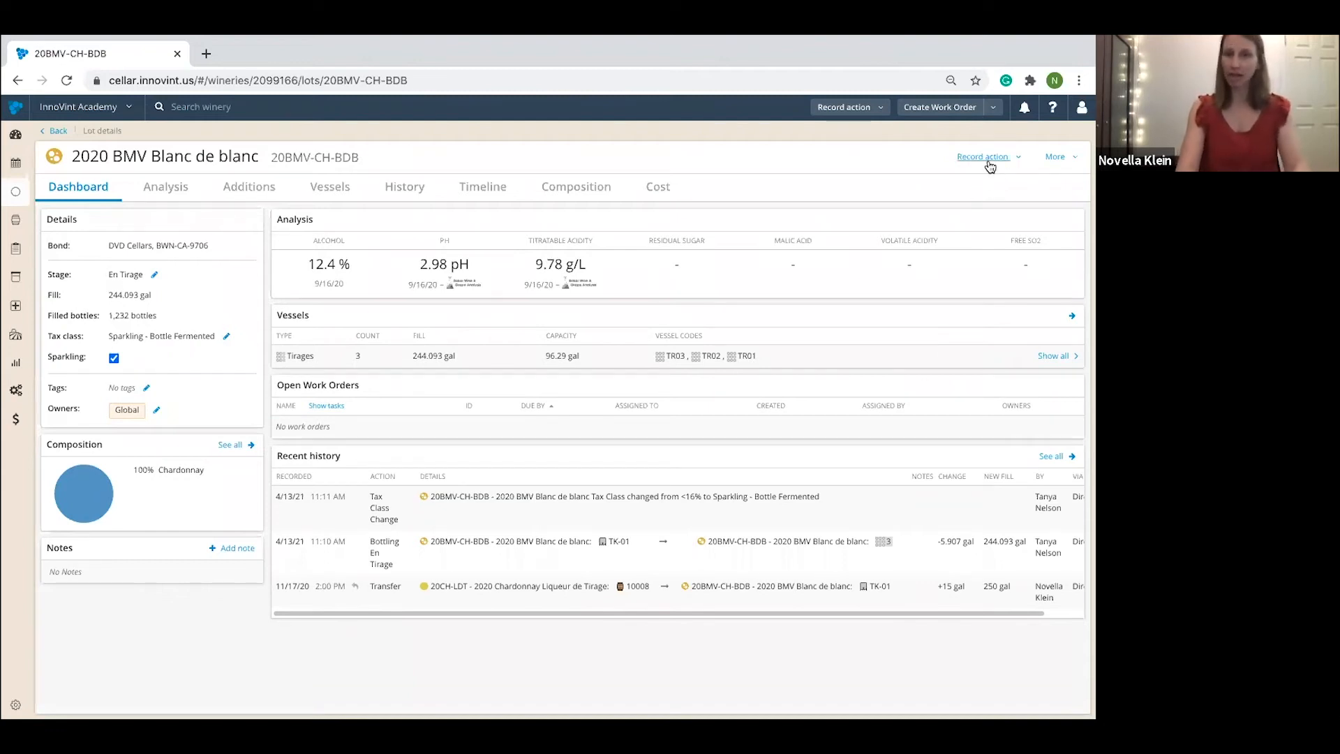
- Start a Riddling action for the lot and add the note "good luck" to it
{"action": "left_click", "coordinate": [989, 163]}
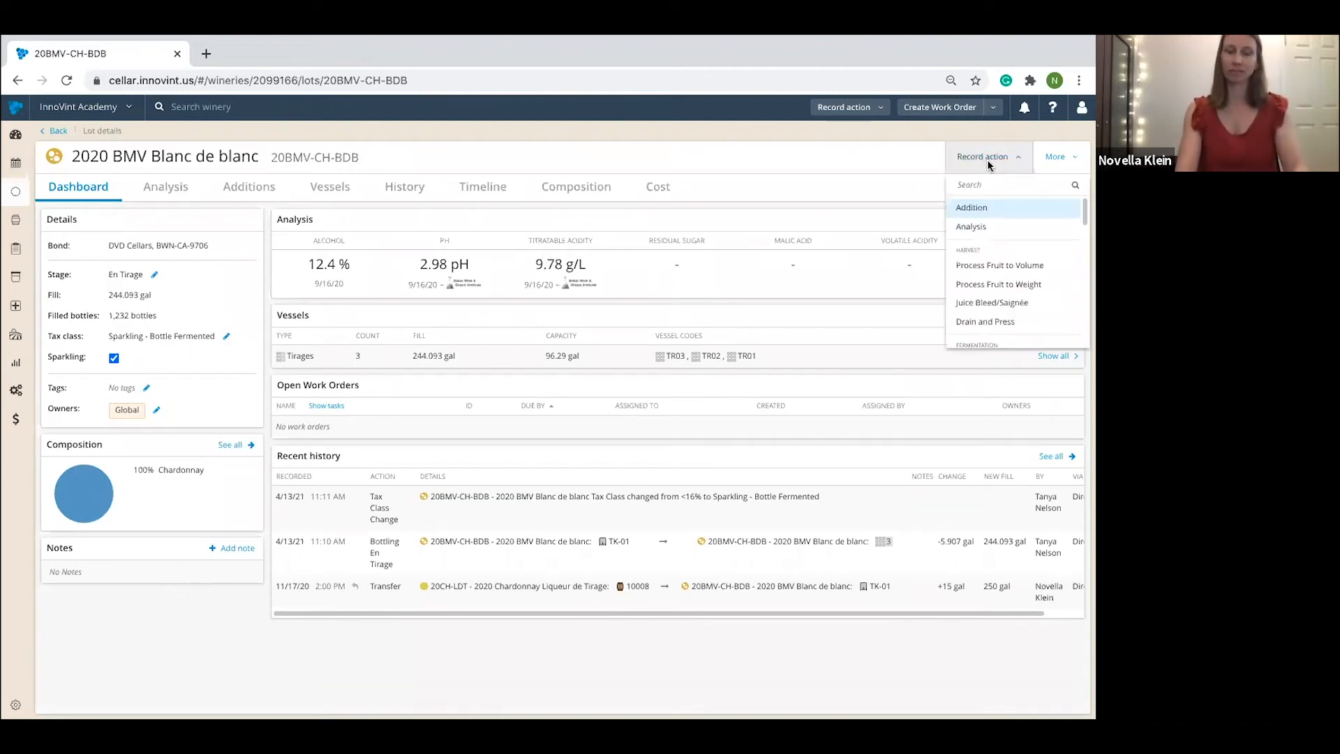
{"action": "type", "text": "rid"}
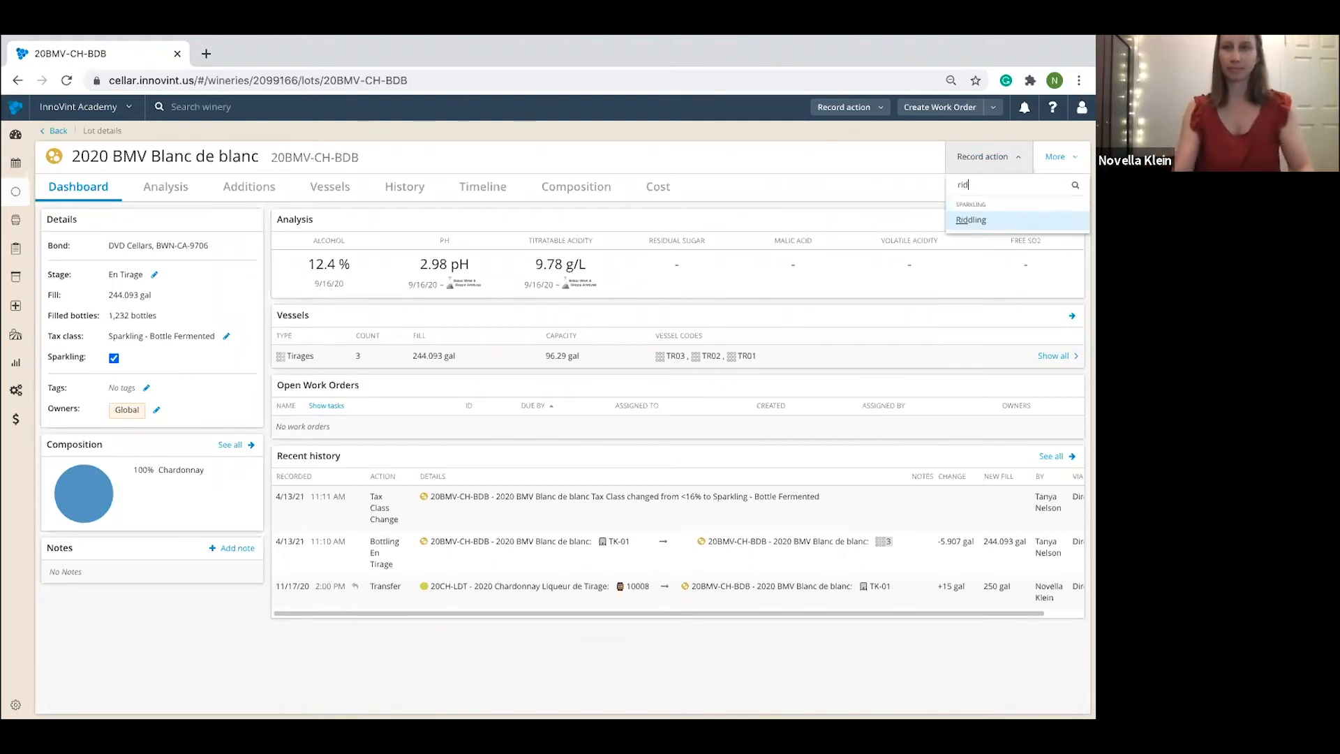
{"action": "left_click", "coordinate": [988, 220]}
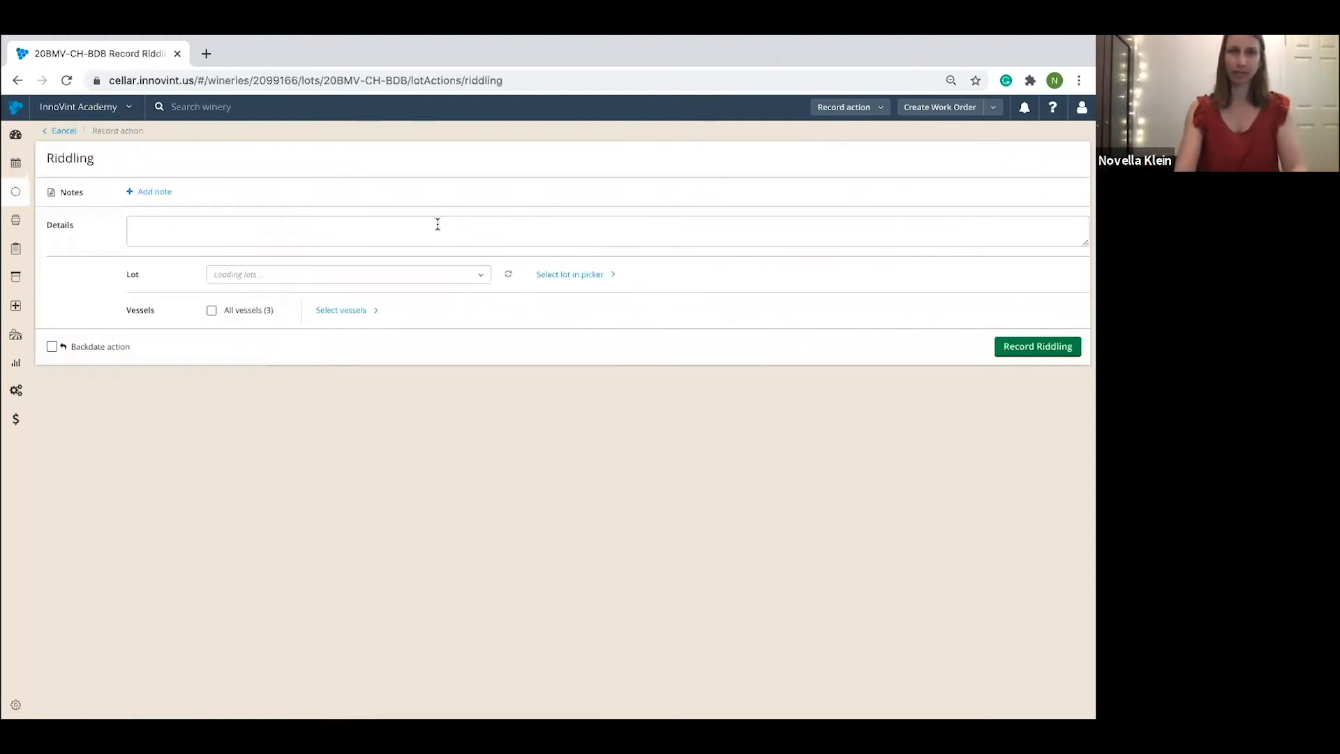
{"action": "left_click", "coordinate": [157, 193]}
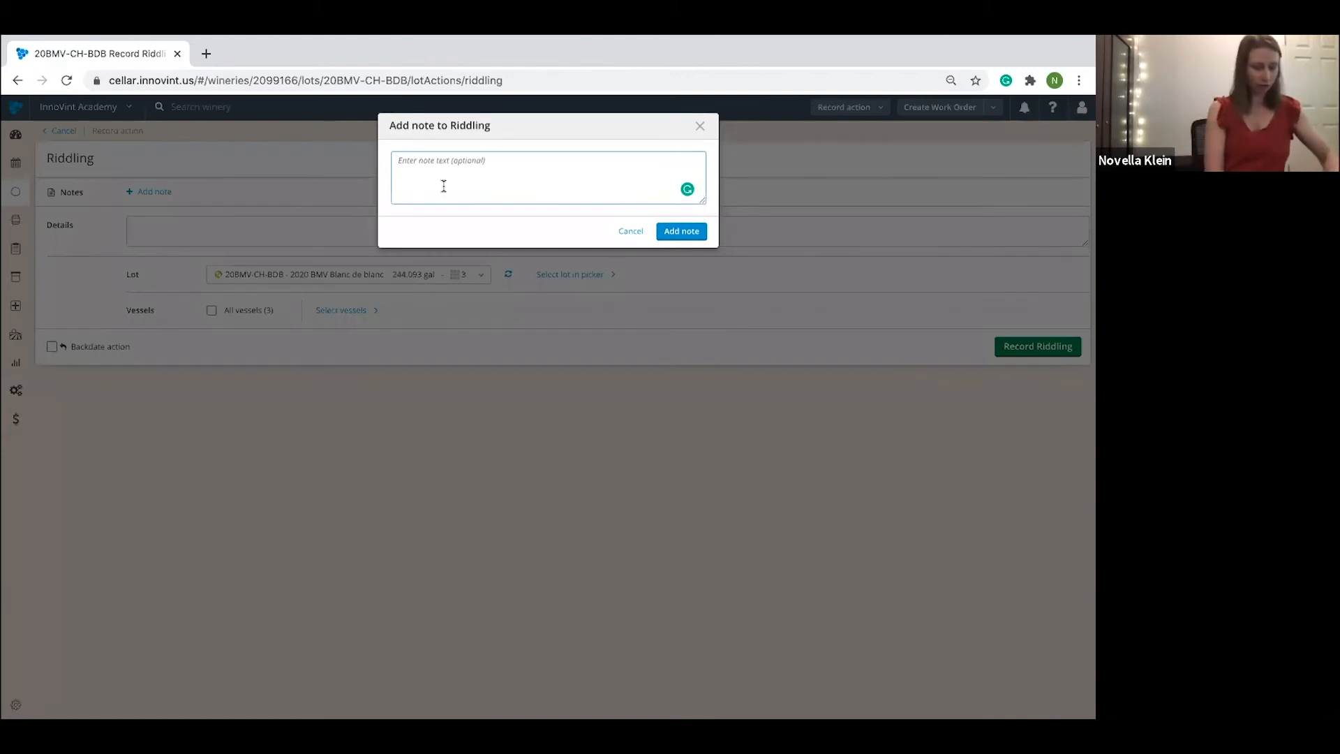
{"action": "type", "text": "good l"}
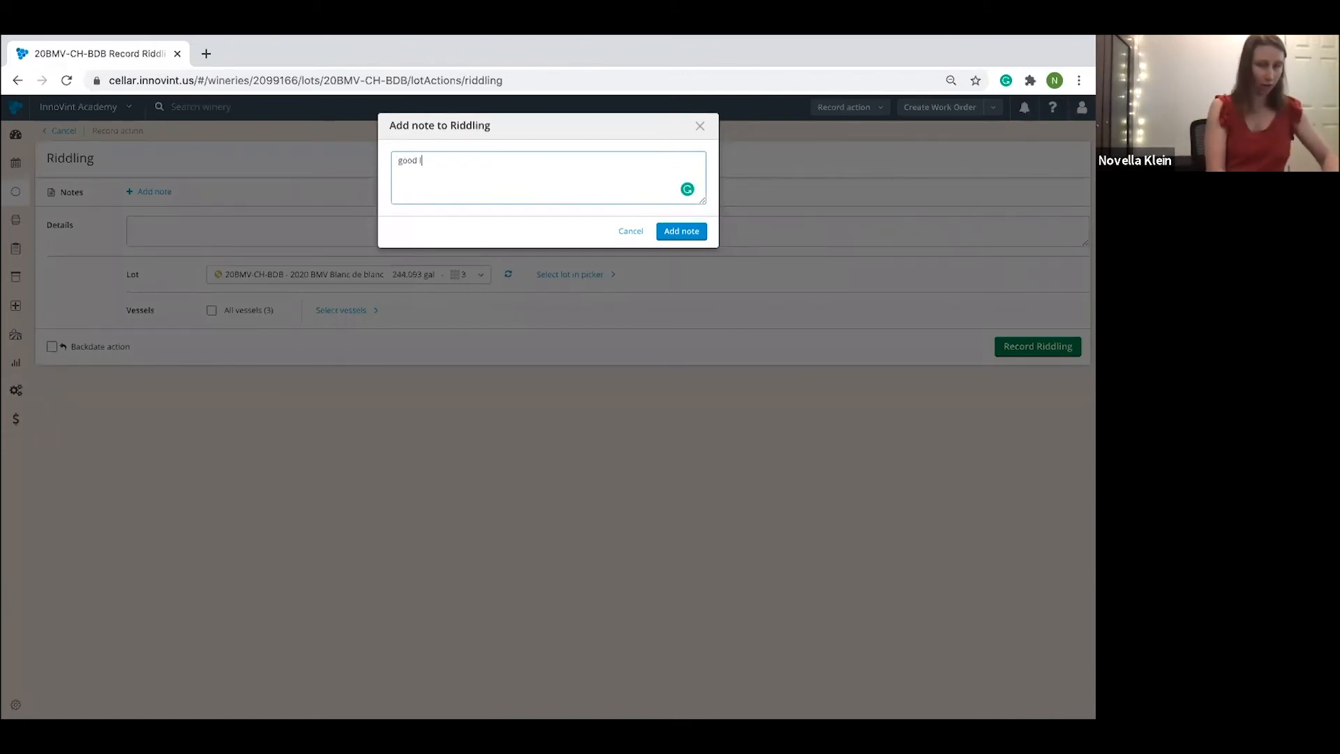
{"action": "type", "text": "uck"}
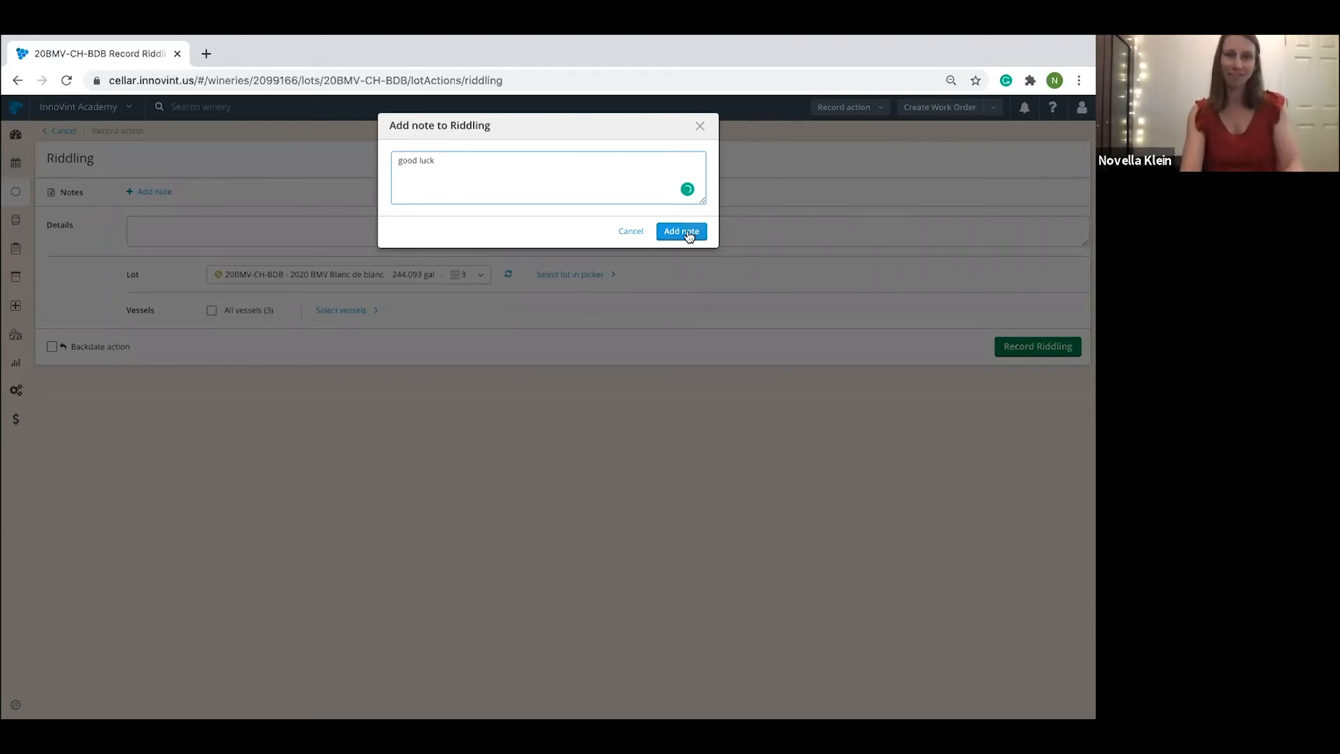
{"action": "left_click", "coordinate": [688, 236]}
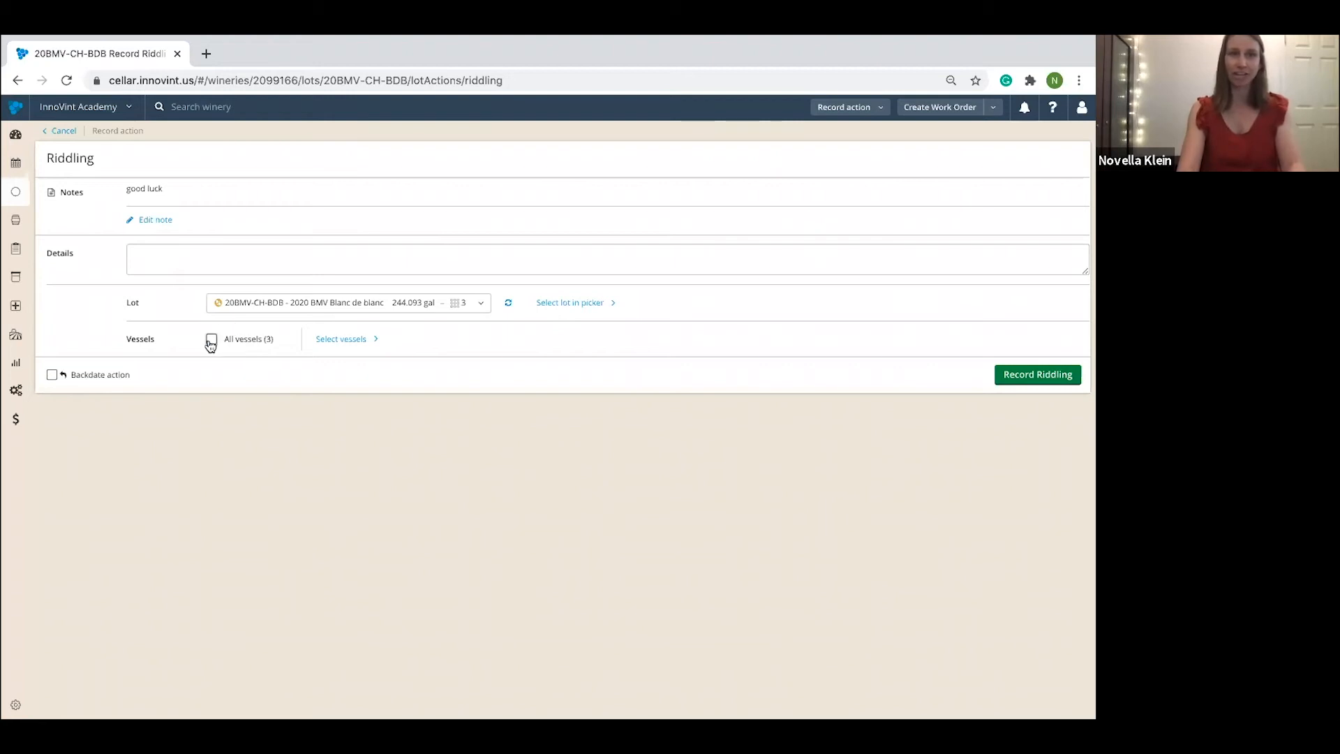
- Include all three vessels and record the riddling, and set the lot's stage to Riddling
{"action": "left_click", "coordinate": [211, 340]}
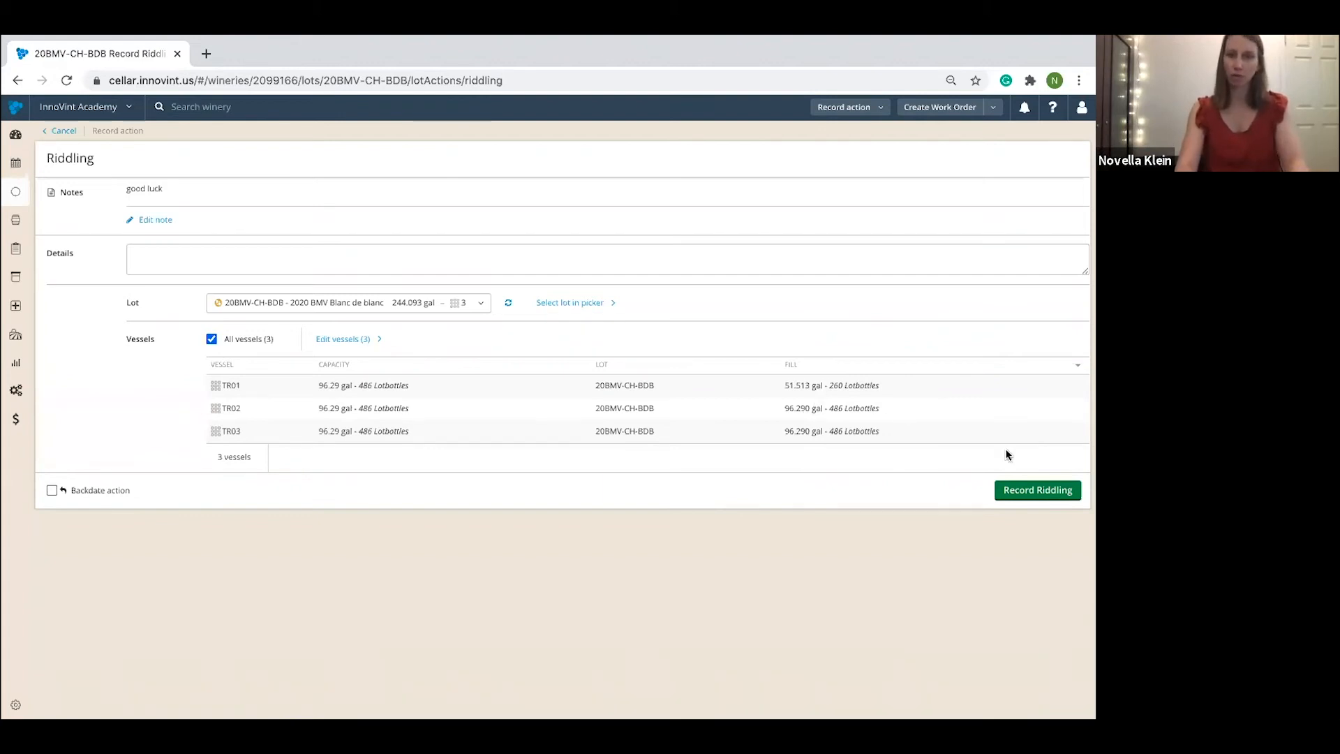
{"action": "left_click", "coordinate": [1031, 491]}
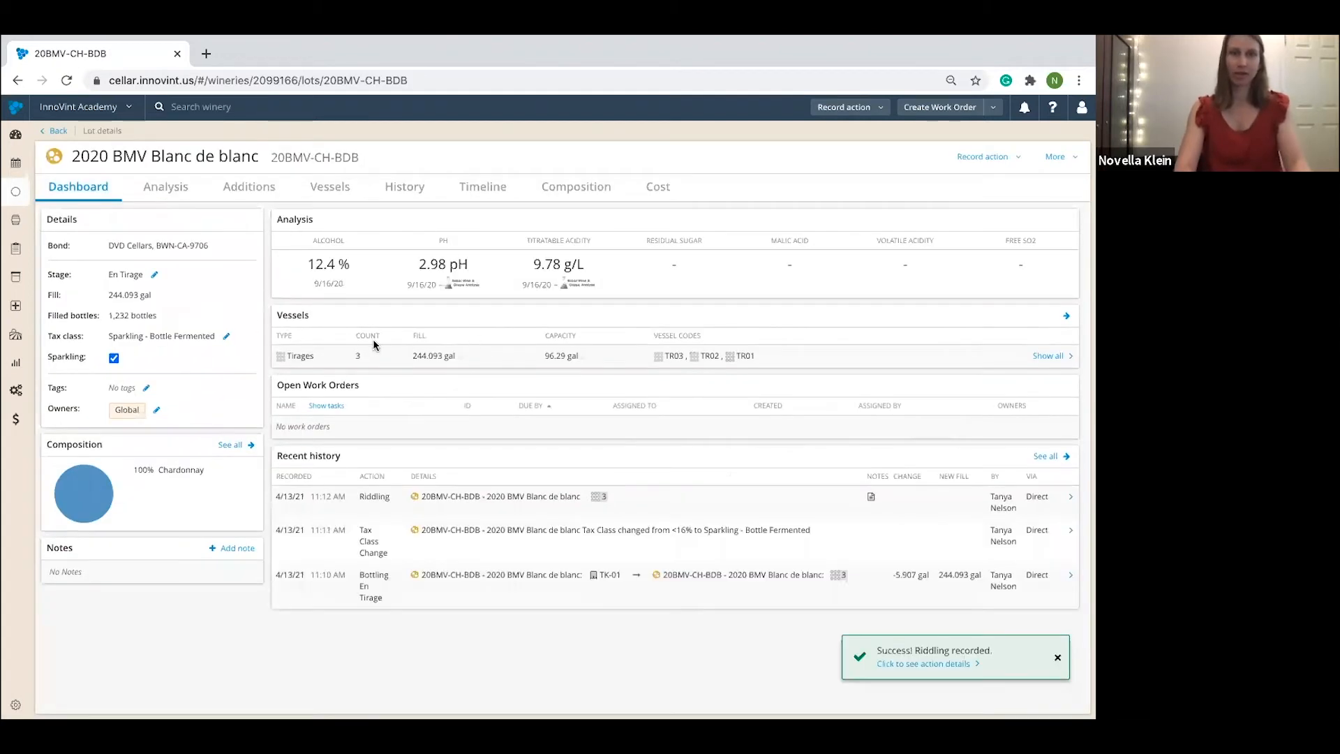
{"action": "left_click", "coordinate": [155, 276]}
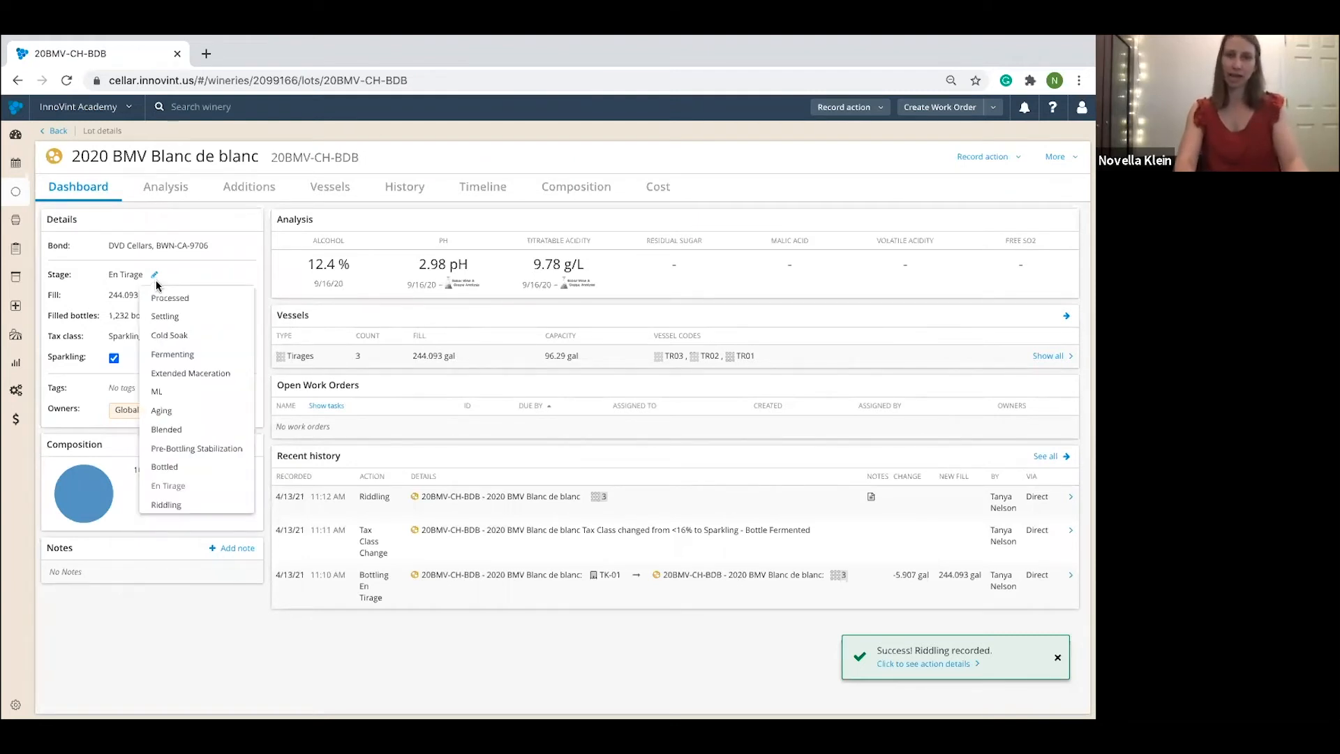
{"action": "left_click", "coordinate": [190, 506]}
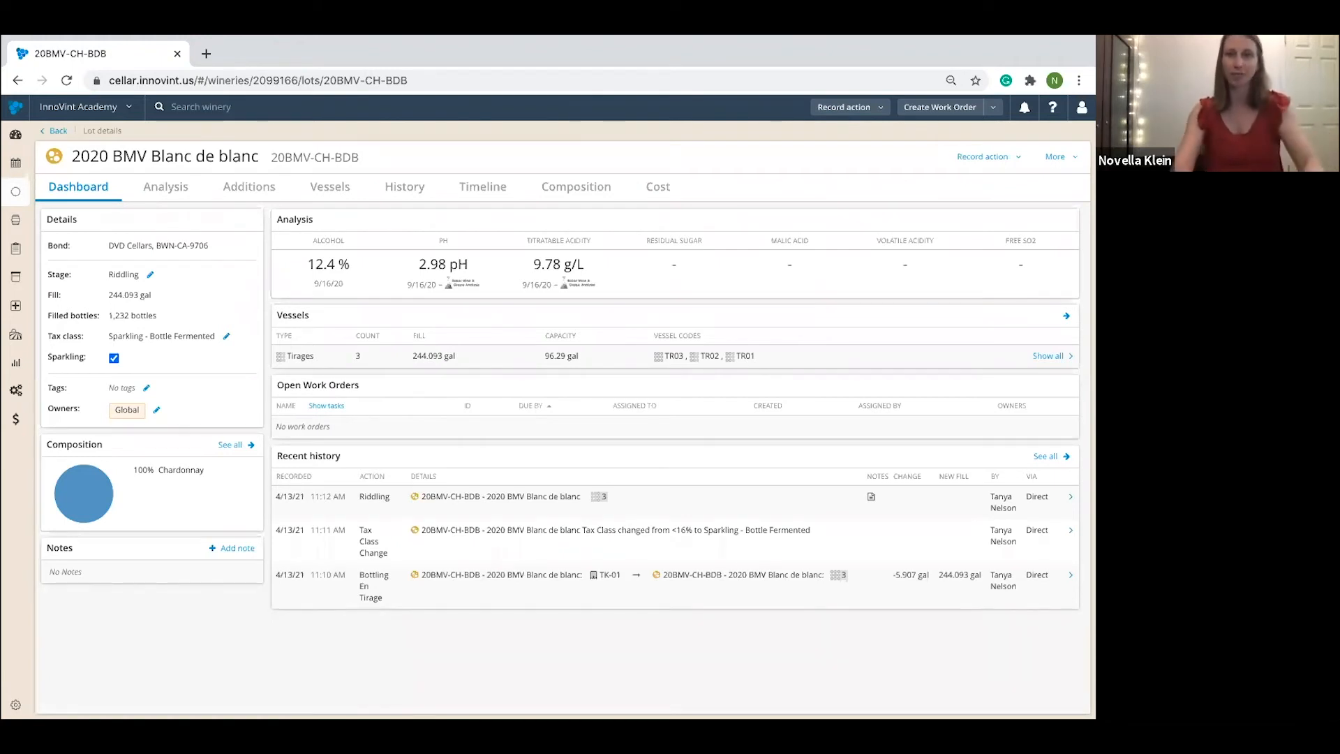
- Start a Disgorge, Dosage & Package action for the lot with all three vessels disgorged
{"action": "left_click", "coordinate": [981, 157]}
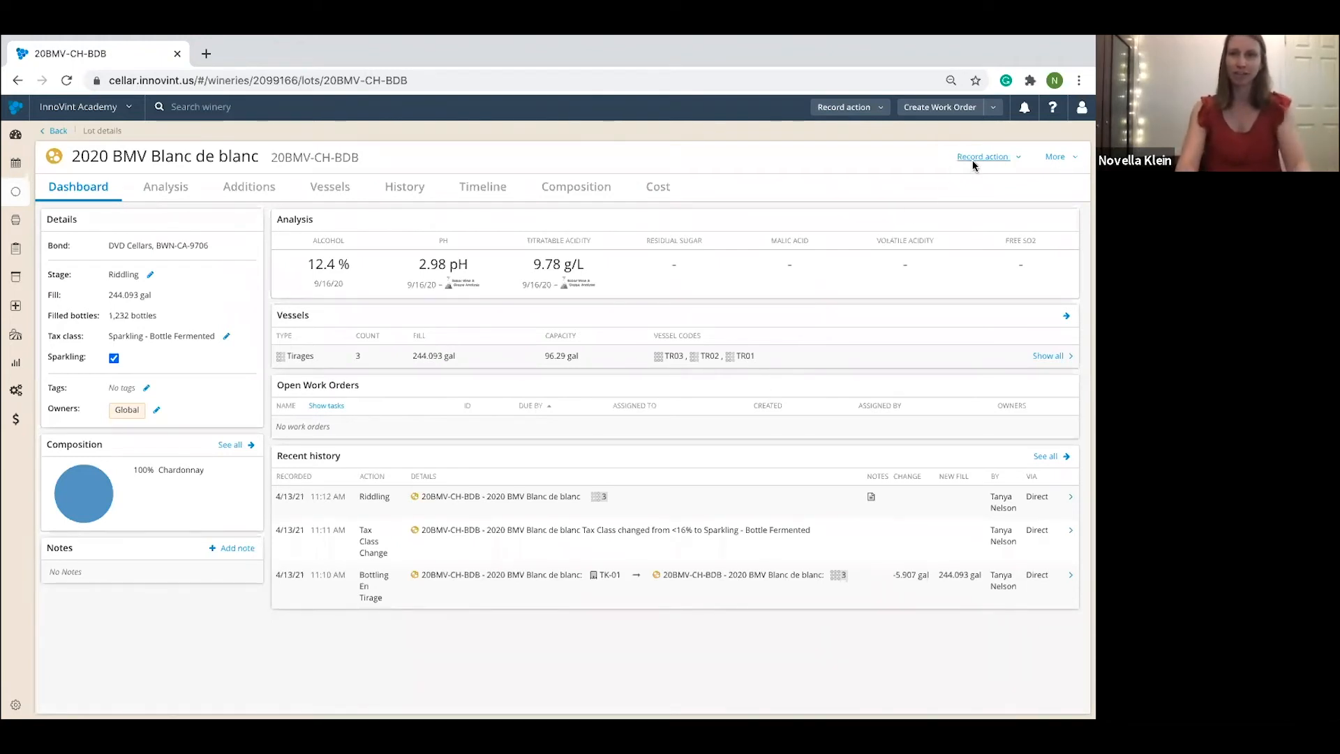
{"action": "type", "text": "dis"}
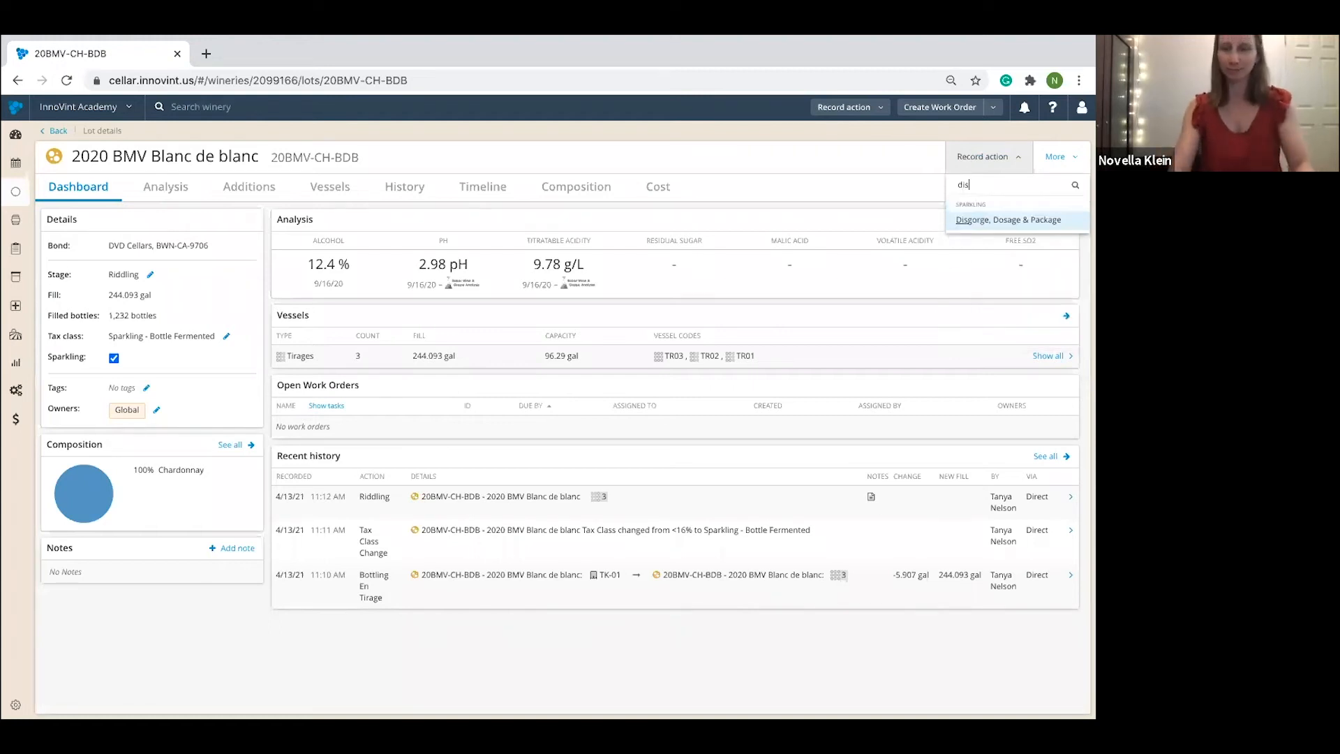
{"action": "left_click", "coordinate": [1011, 221]}
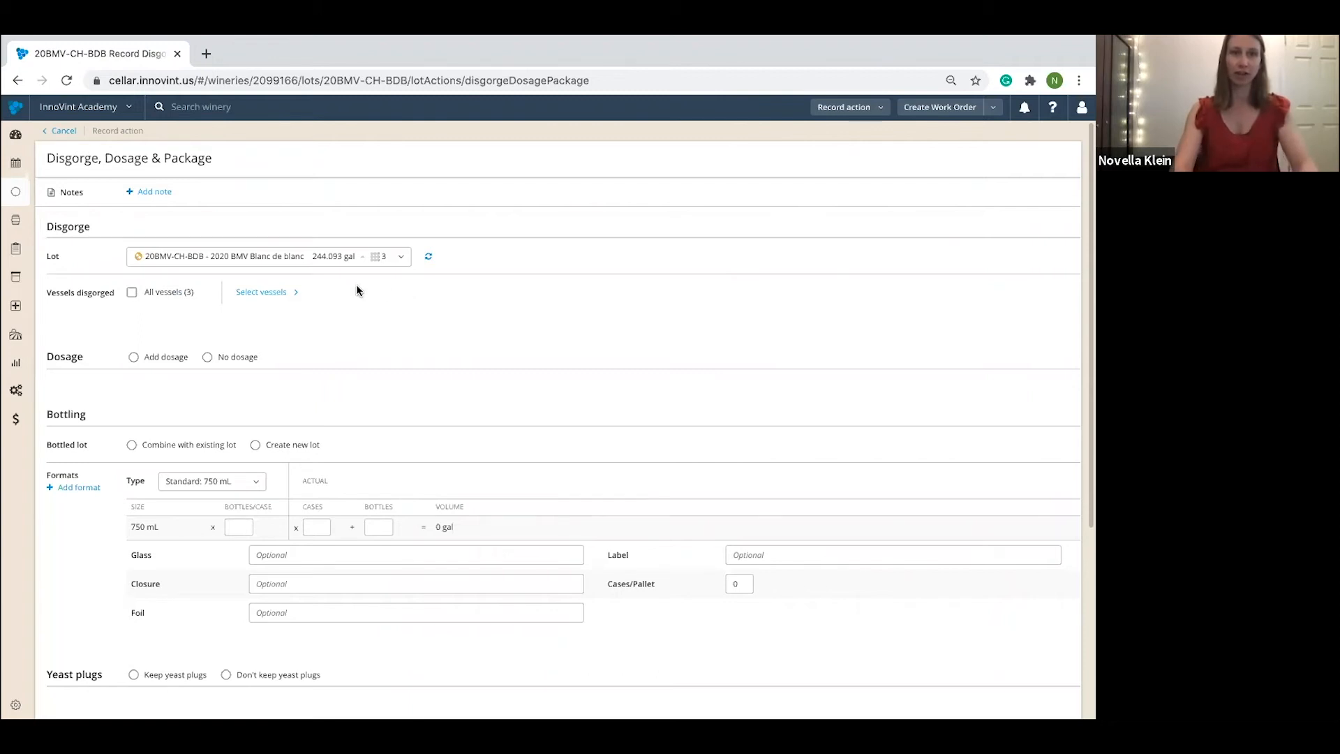
{"action": "scroll", "coordinate": [351, 287], "scroll_direction": "down", "scroll_amount": 1}
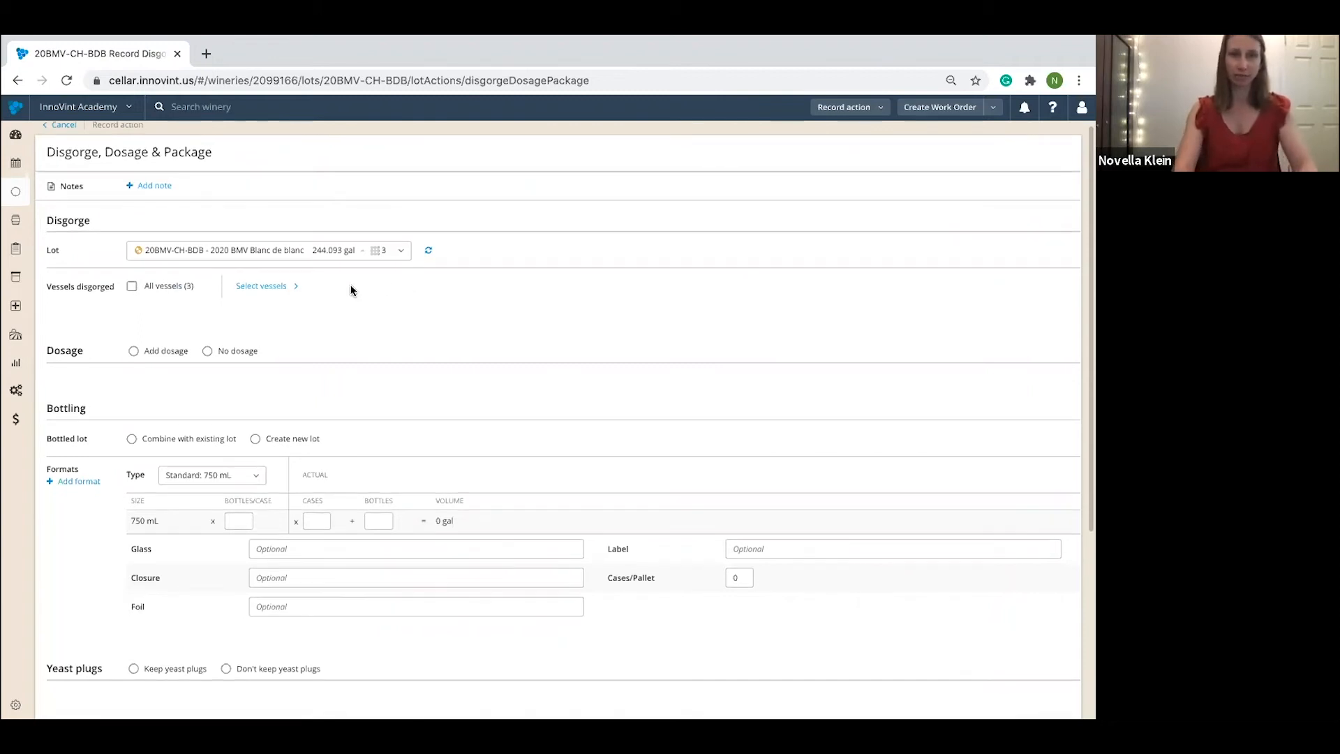
{"action": "left_click", "coordinate": [130, 289]}
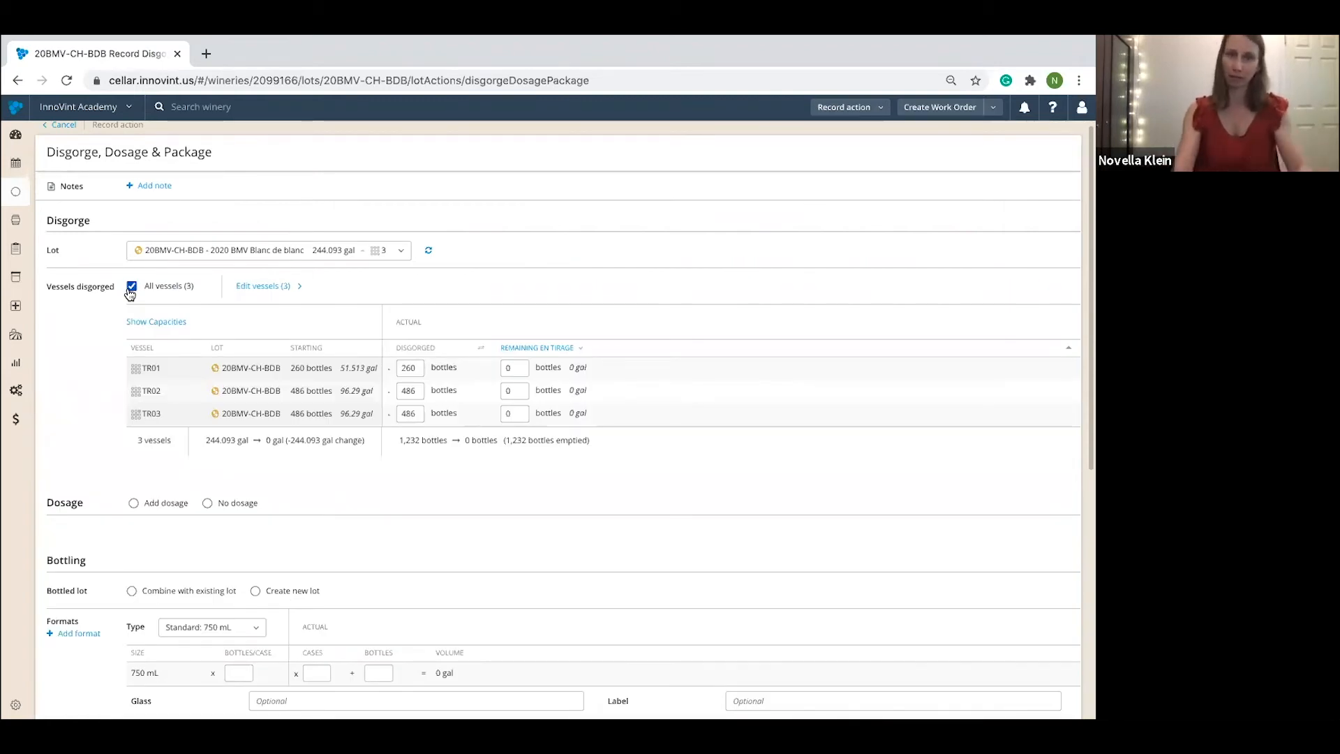
- Add a dosage of 5 gal from the 18CH-DOSAGE lot, drawn from its only vessel
{"action": "scroll", "coordinate": [132, 292], "scroll_direction": "down", "scroll_amount": 2}
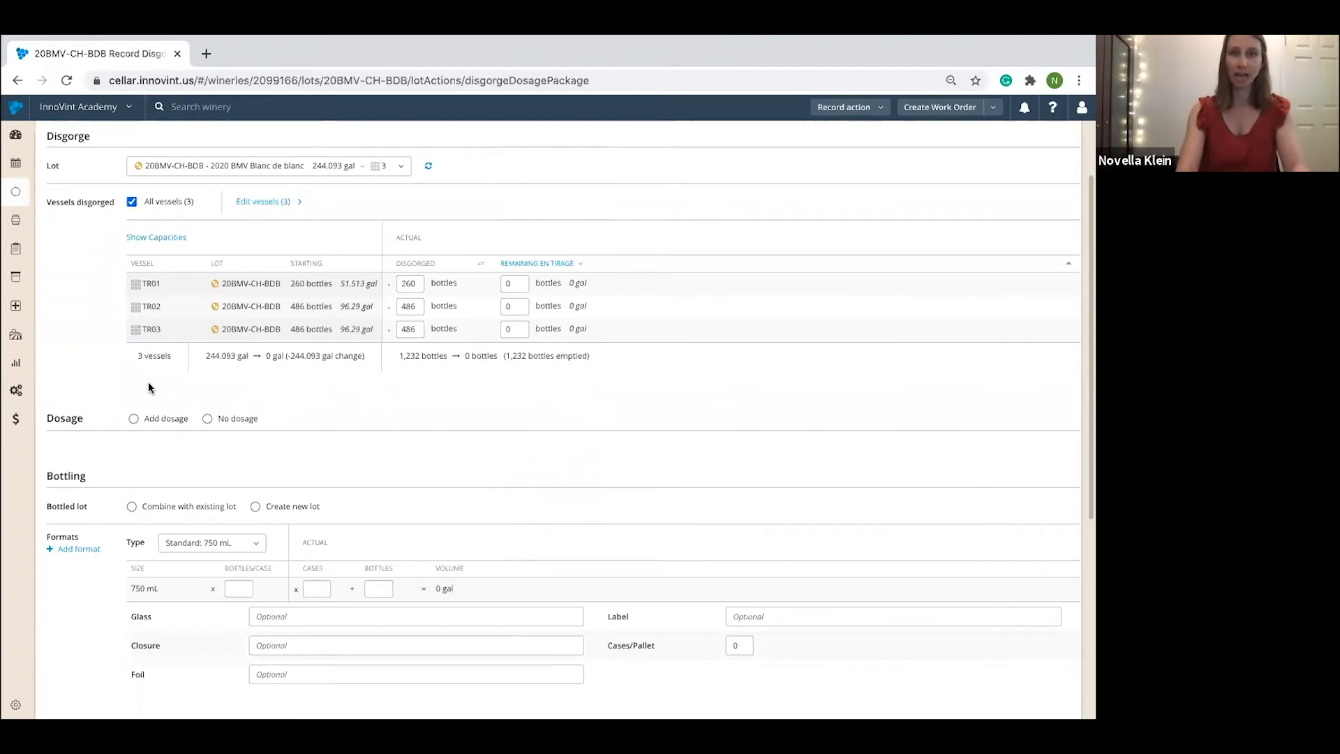
{"action": "left_click", "coordinate": [134, 420]}
{"action": "left_click", "coordinate": [152, 449]}
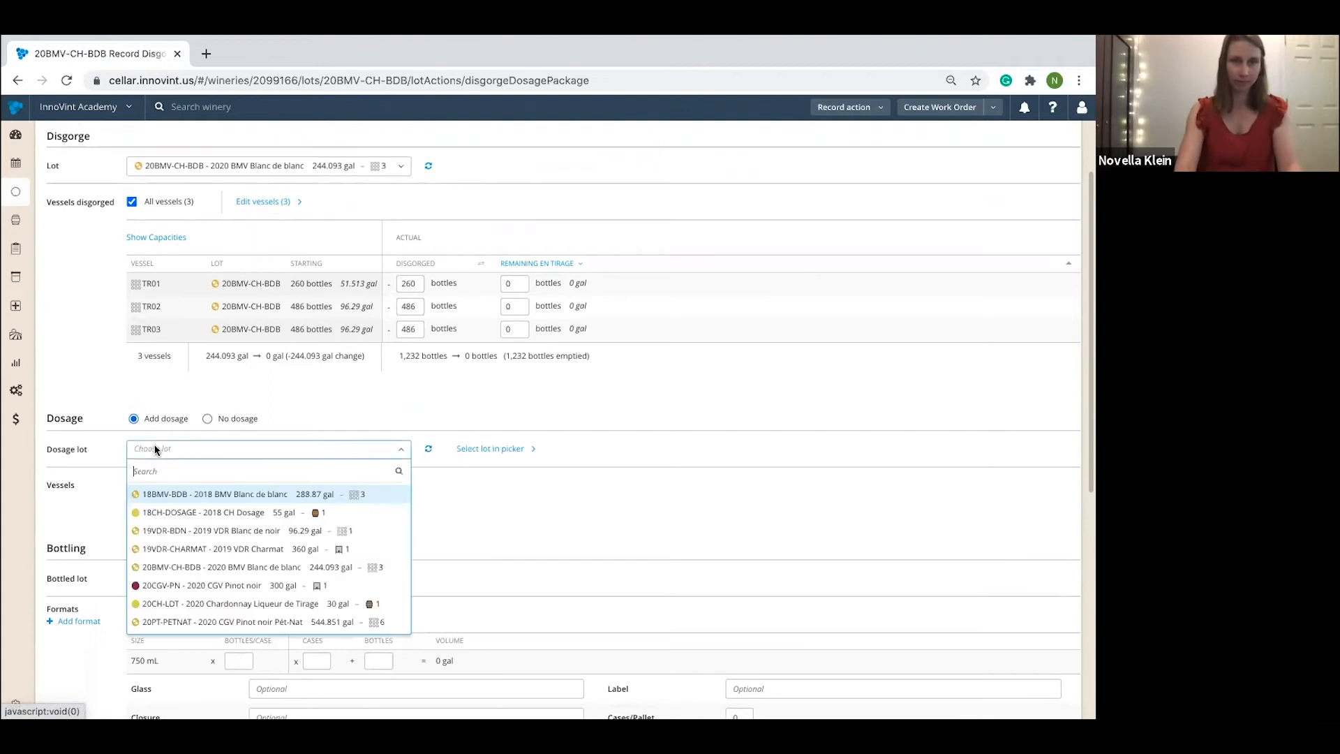
{"action": "left_click", "coordinate": [195, 513]}
{"action": "left_click", "coordinate": [132, 484]}
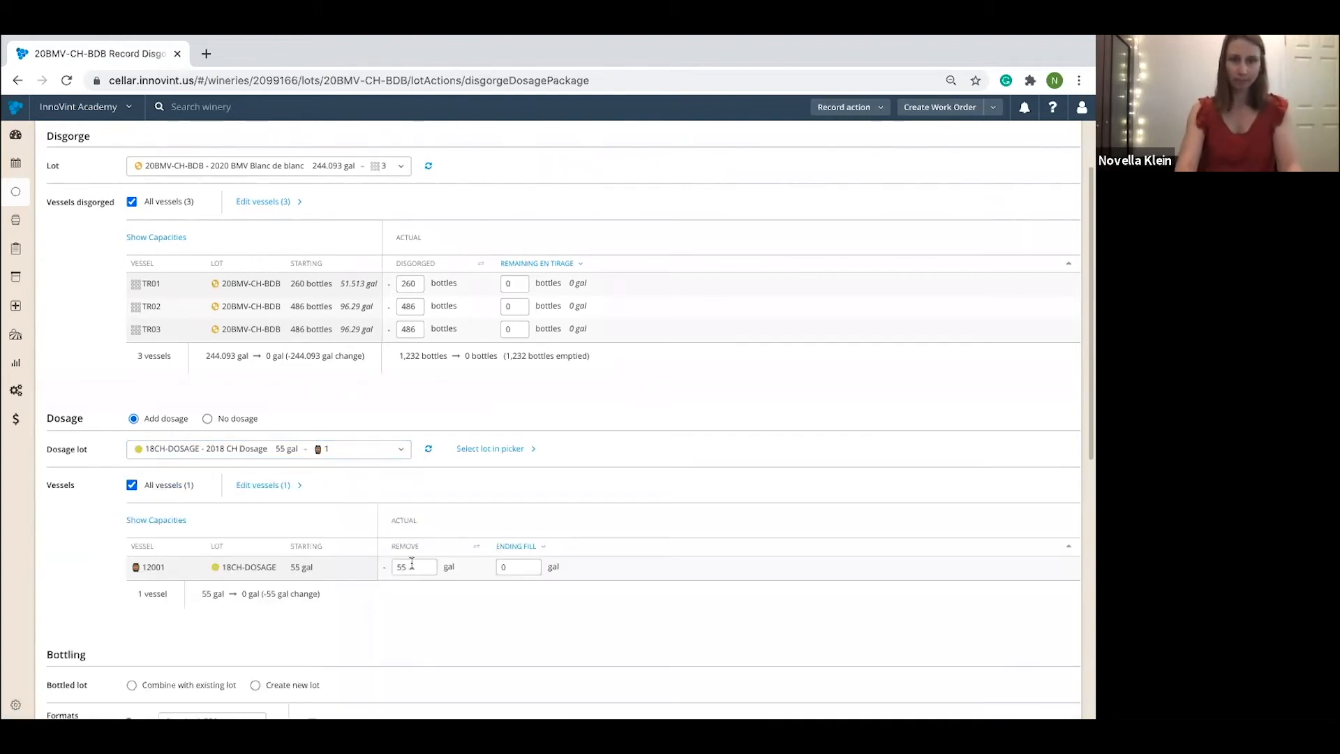
{"action": "left_click_drag", "start_coordinate": [411, 565], "coordinate": [388, 569]}
{"action": "type", "text": "5"}
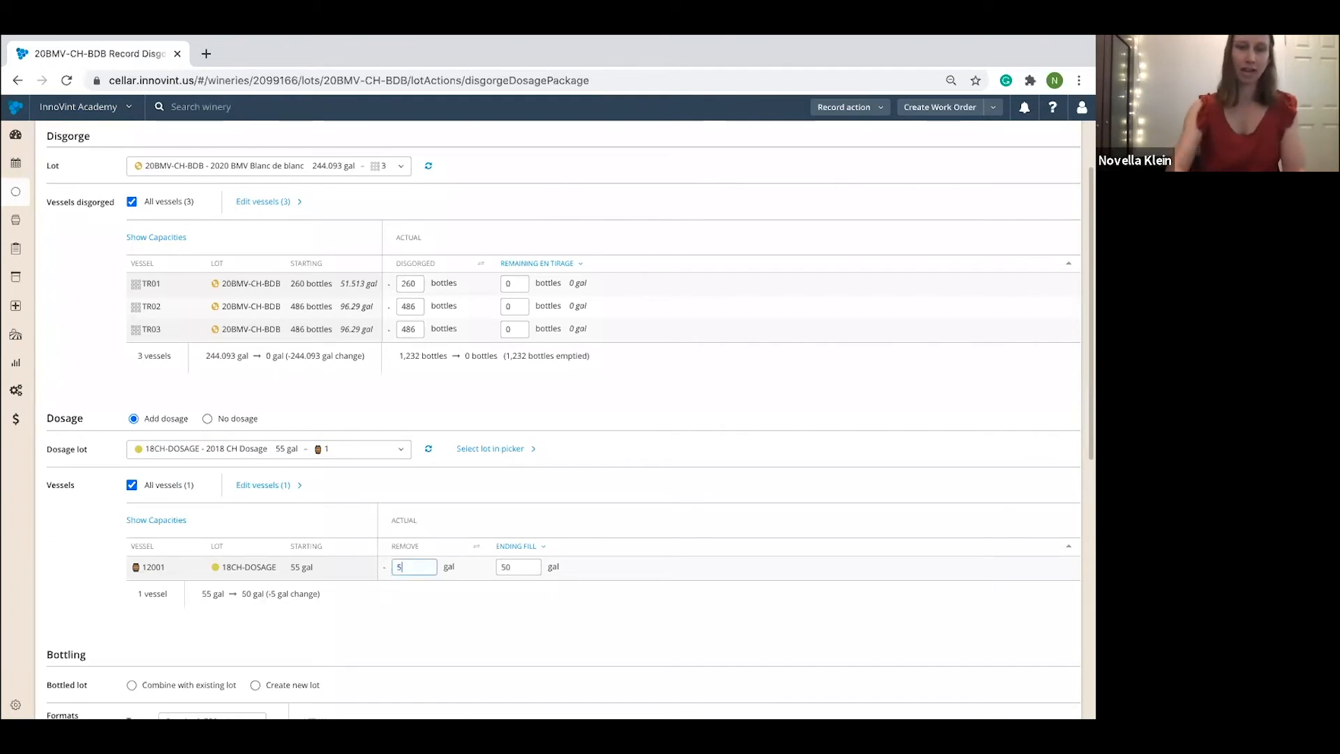
{"action": "scroll", "coordinate": [537, 629], "scroll_direction": "down", "scroll_amount": 7}
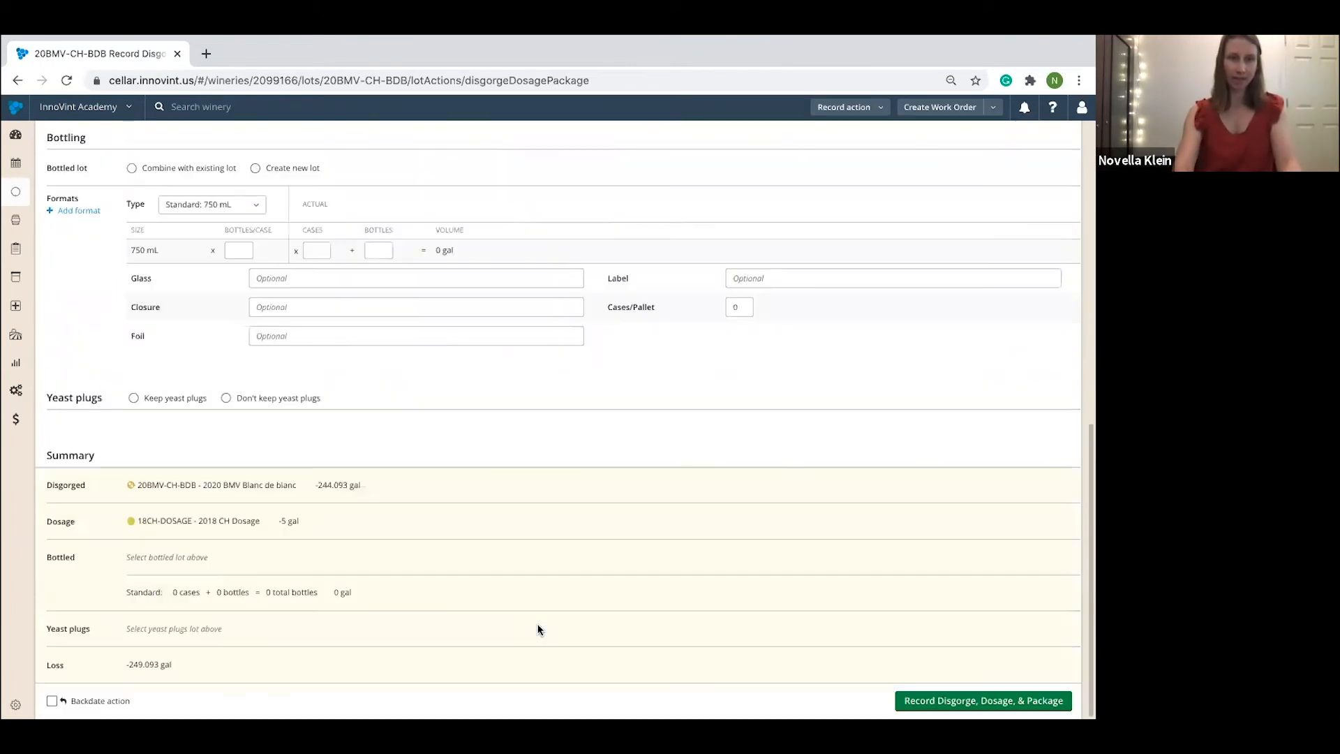
{"action": "left_click", "coordinate": [132, 187]}
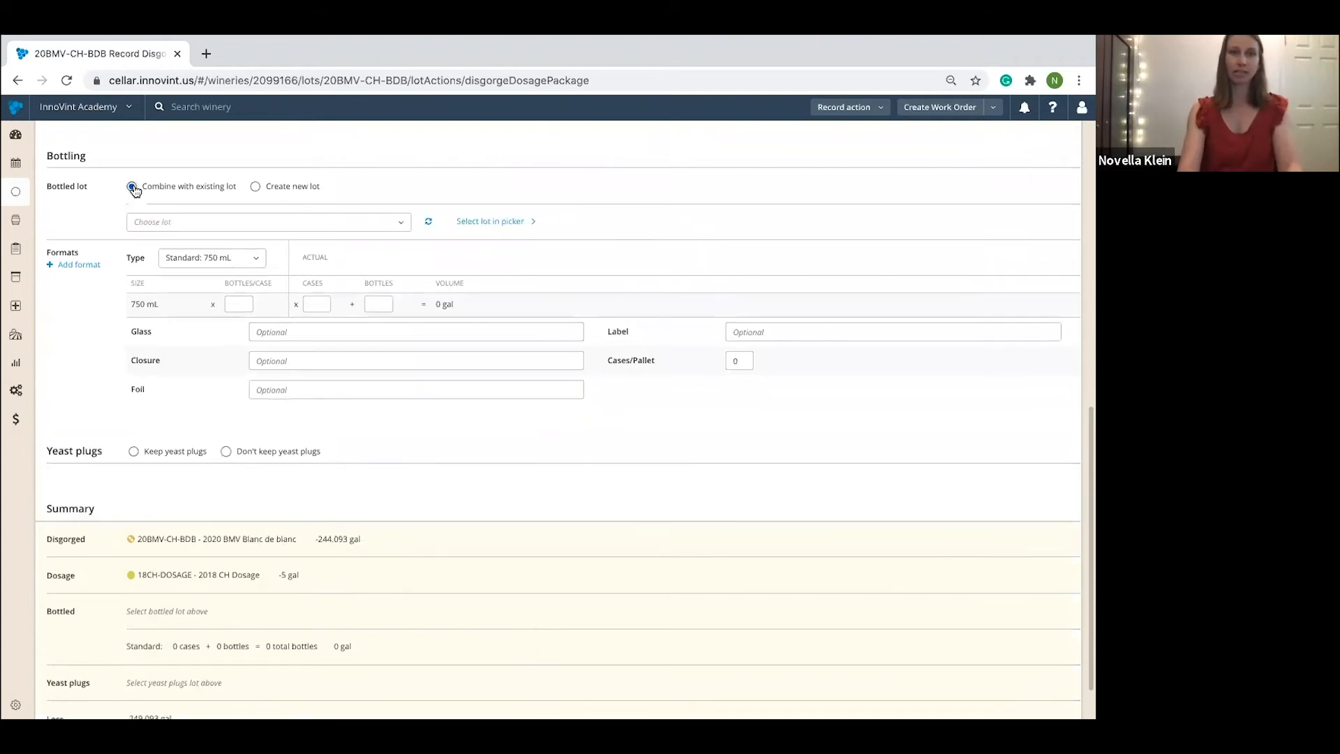
{"action": "left_click", "coordinate": [151, 222]}
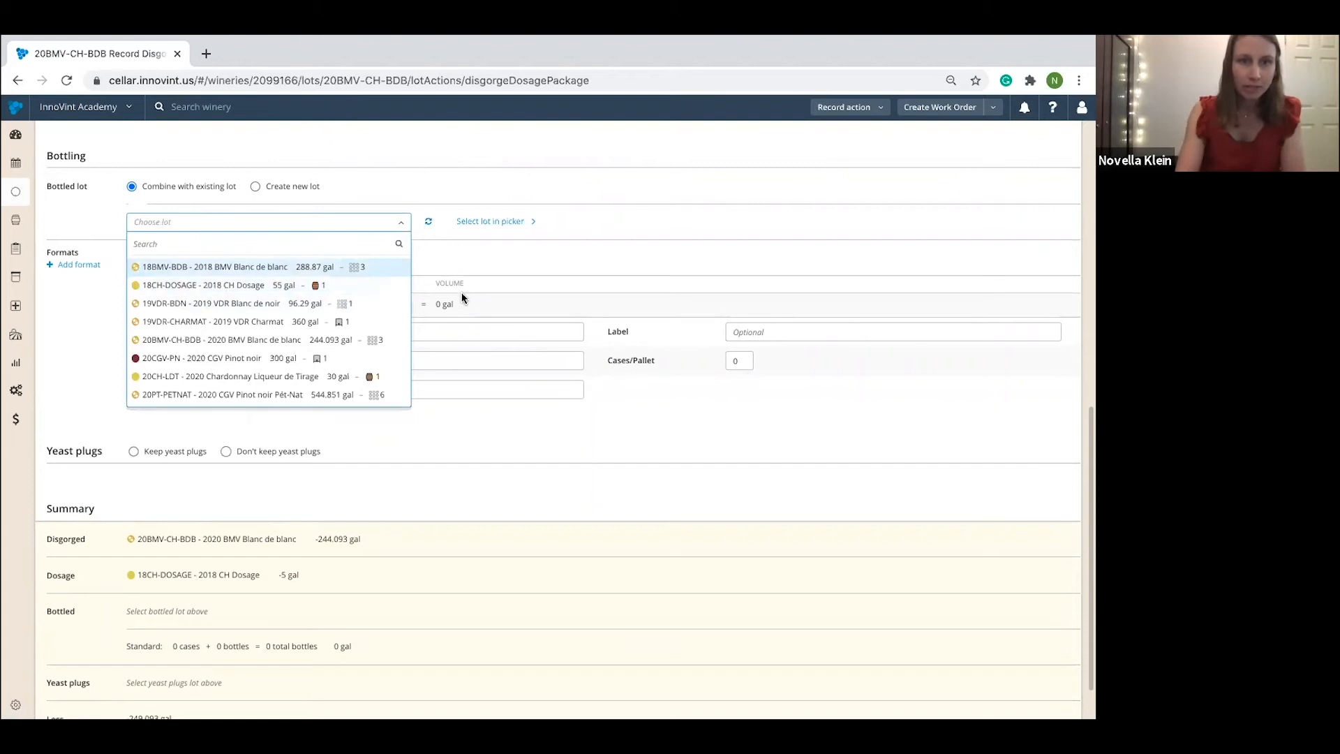
{"action": "left_click", "coordinate": [455, 250]}
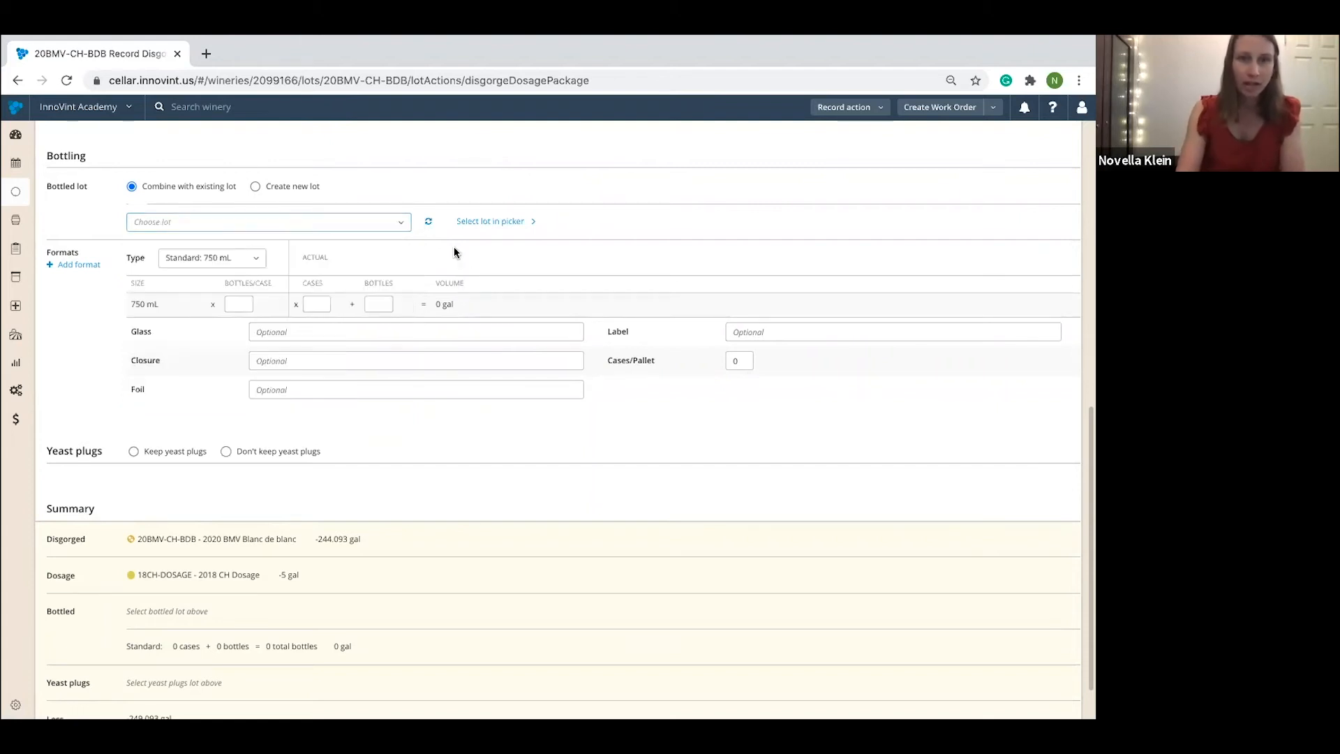
- Create a new bottled lot with the code 18BOTTLED under the DVD Cellars bond, with Global ownership
{"action": "left_click", "coordinate": [258, 187]}
{"action": "left_click", "coordinate": [164, 222]}
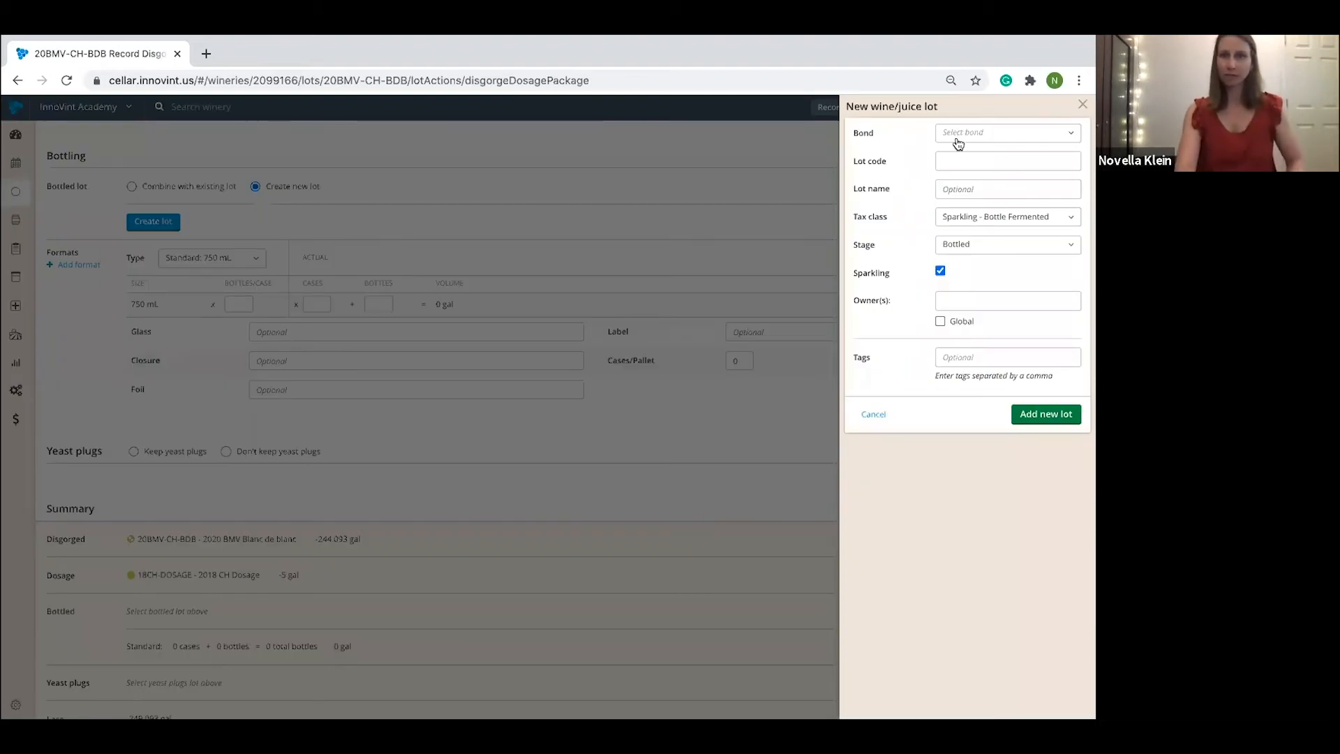
{"action": "left_click", "coordinate": [959, 134]}
{"action": "left_click", "coordinate": [971, 179]}
{"action": "left_click", "coordinate": [969, 168]}
{"action": "type", "text": "1"}
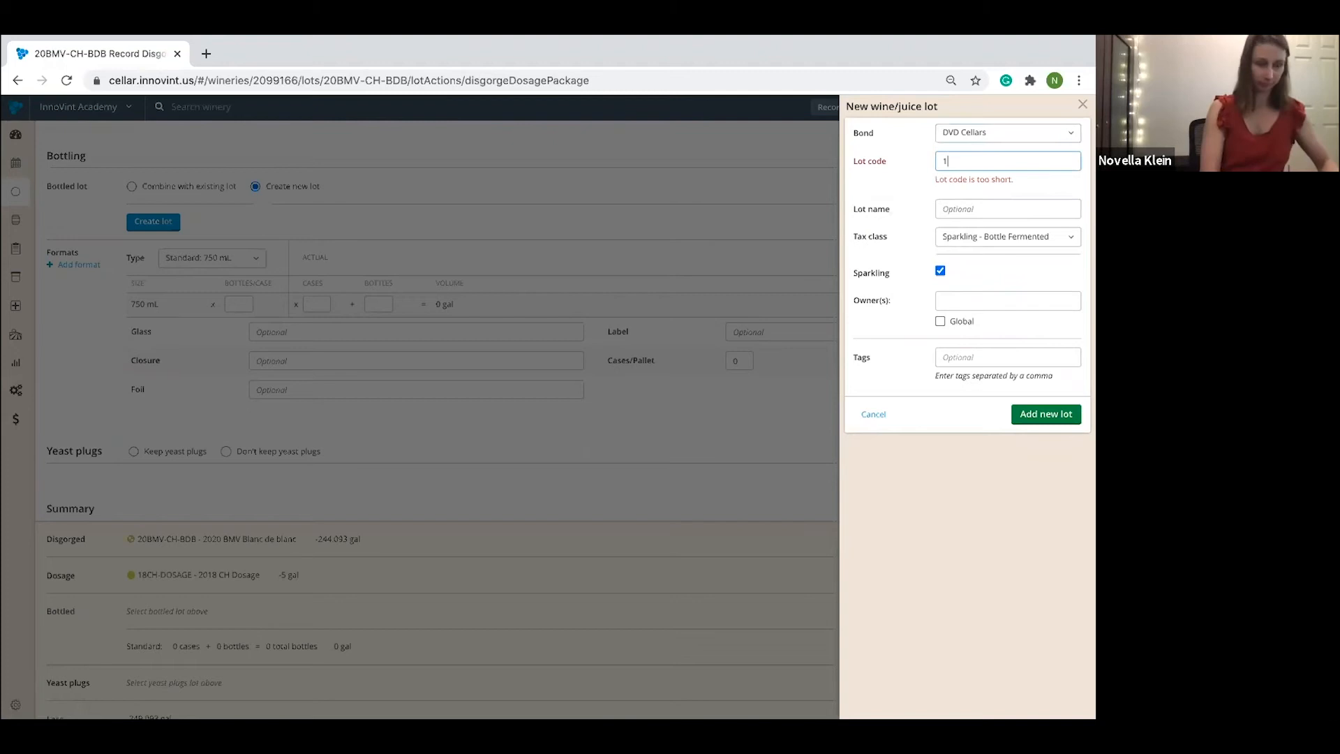
{"action": "type", "text": "8BOTTLED"}
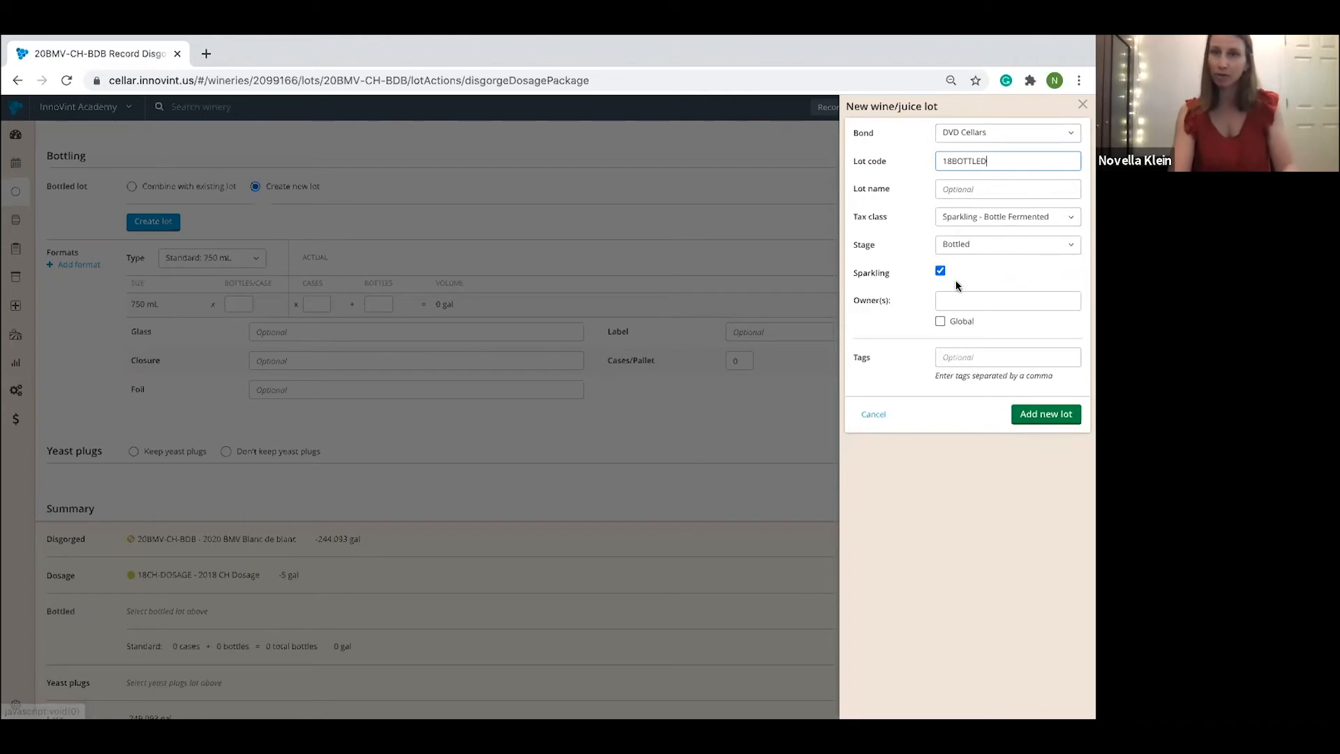
{"action": "left_click", "coordinate": [940, 322]}
{"action": "left_click", "coordinate": [1062, 416]}
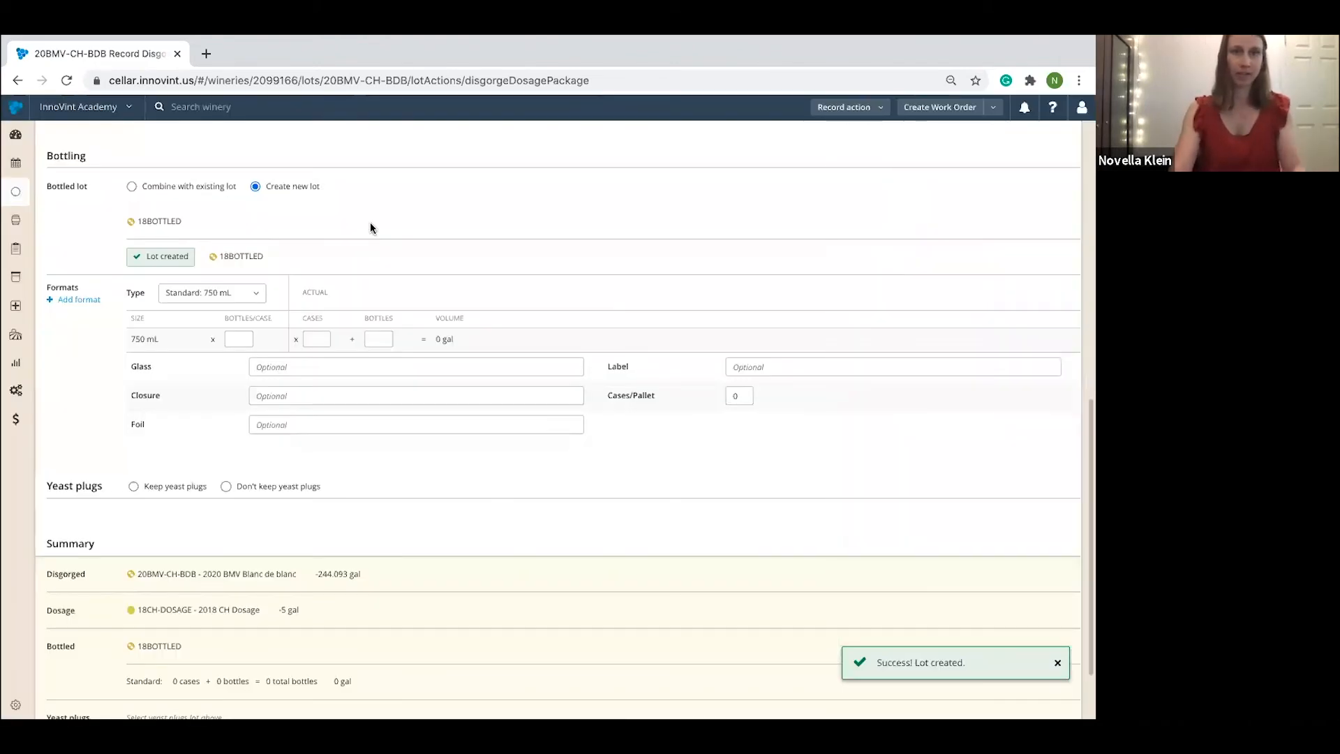
- Enter the 750 mL bottling format as 12 bottles per case, 102 cases plus 2 bottles
{"action": "scroll", "coordinate": [370, 222], "scroll_direction": "down", "scroll_amount": 1}
{"action": "left_click", "coordinate": [241, 310]}
{"action": "type", "text": "12"}
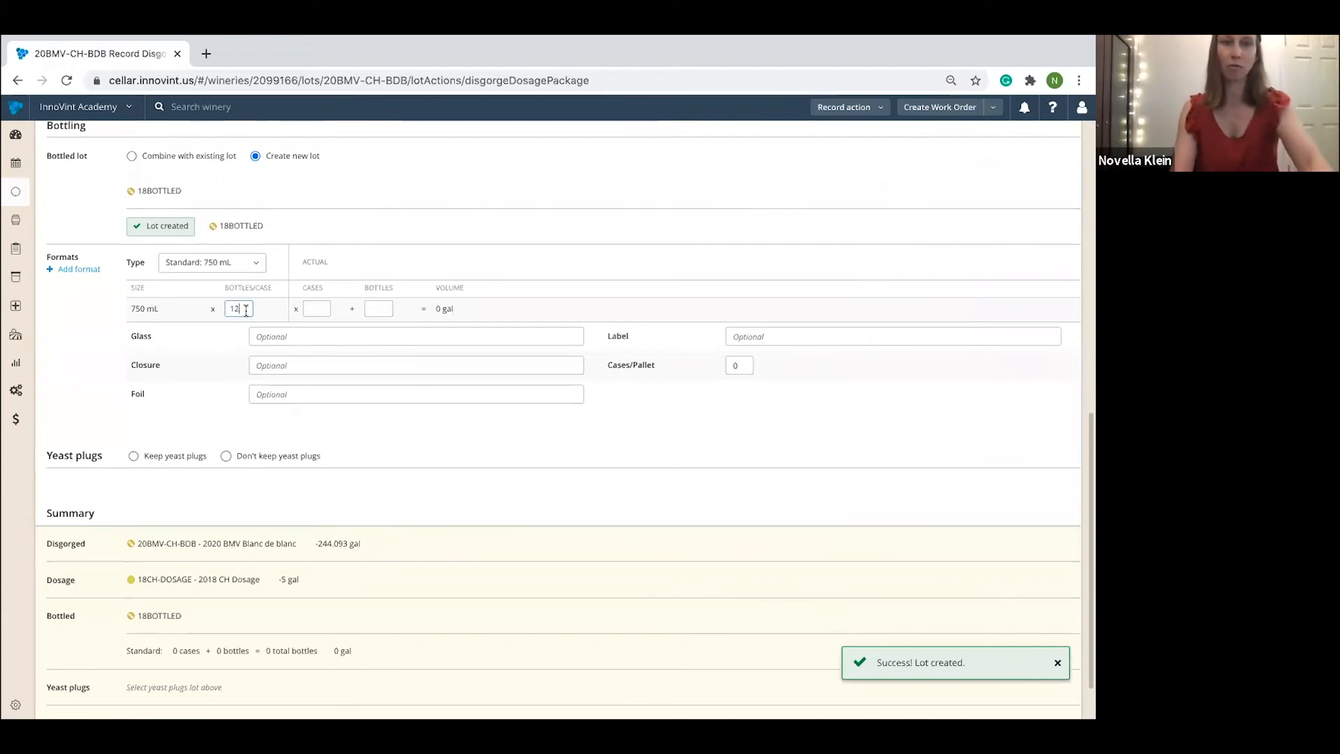
{"action": "left_click", "coordinate": [318, 309]}
{"action": "type", "text": "102"}
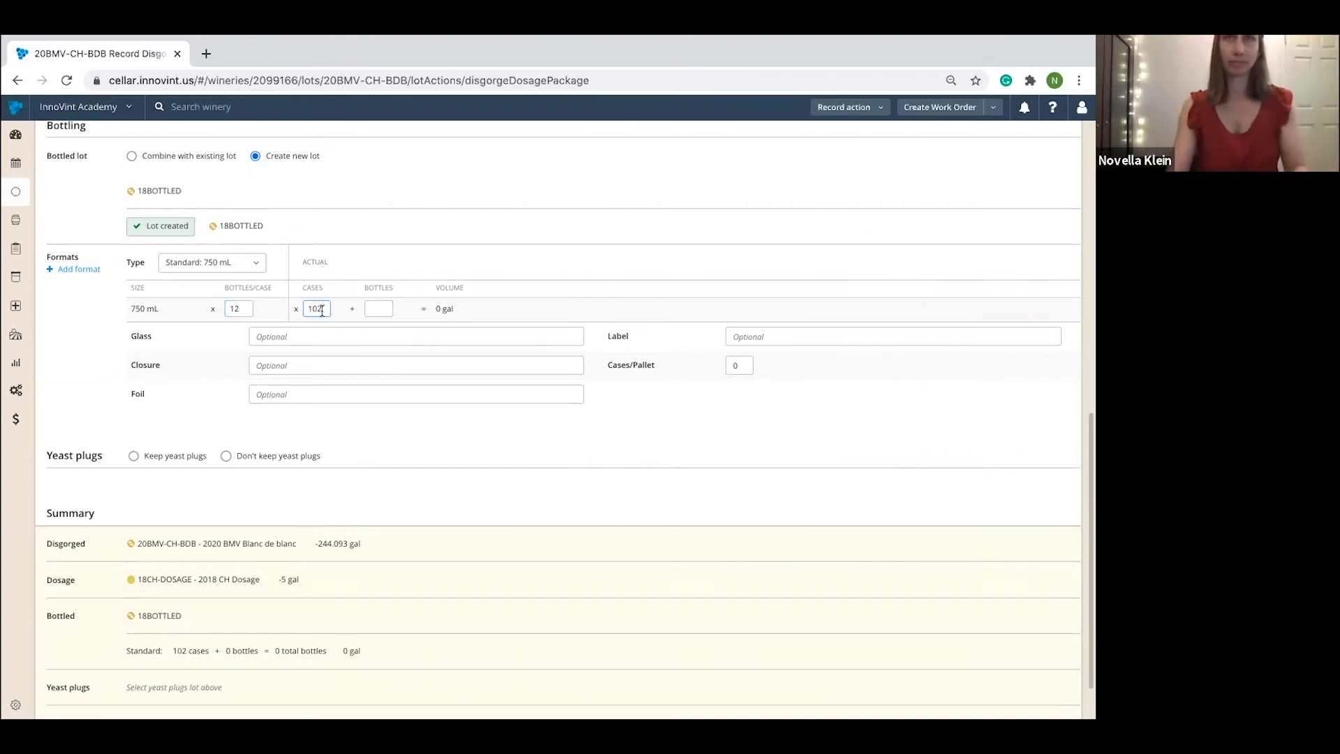
{"action": "left_click", "coordinate": [372, 309]}
{"action": "type", "text": "2"}
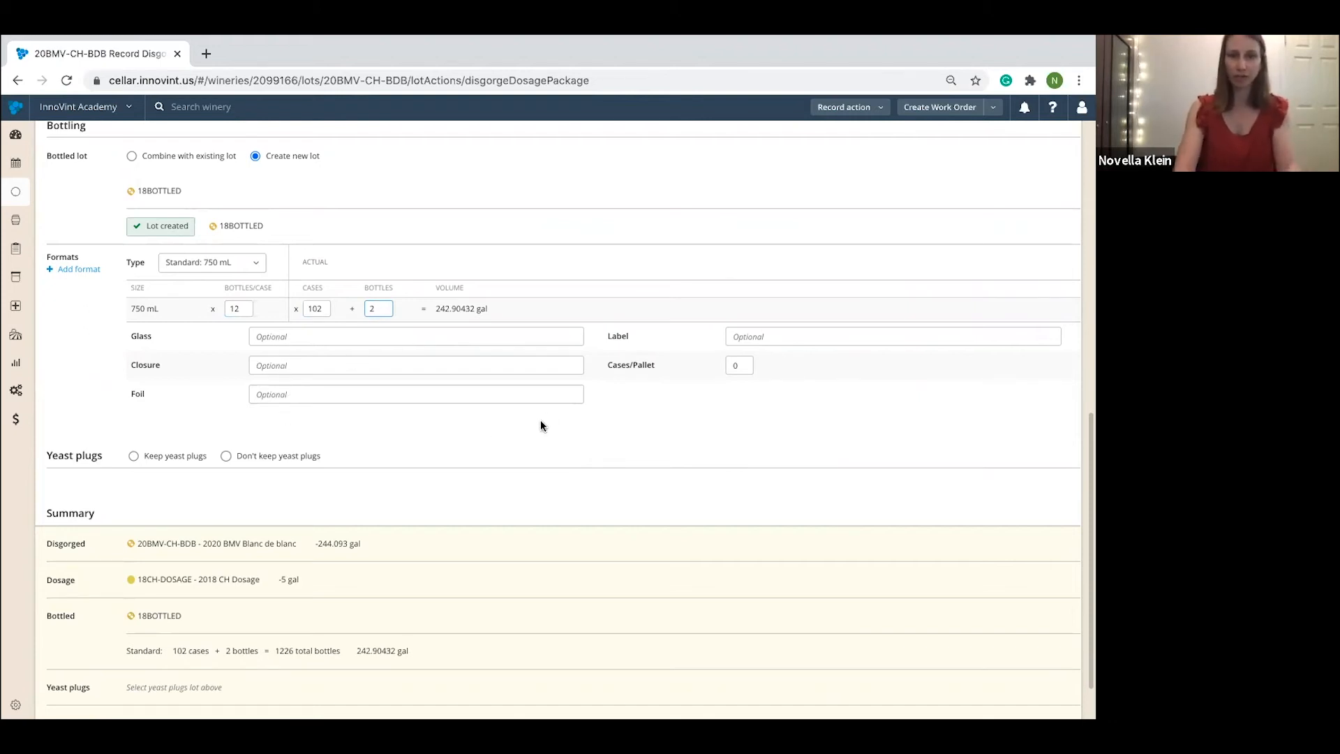
{"action": "left_click", "coordinate": [609, 422]}
- Choose not to keep the yeast plugs and record the Disgorge, Dosage & Package action
{"action": "scroll", "coordinate": [609, 422], "scroll_direction": "down", "scroll_amount": 1}
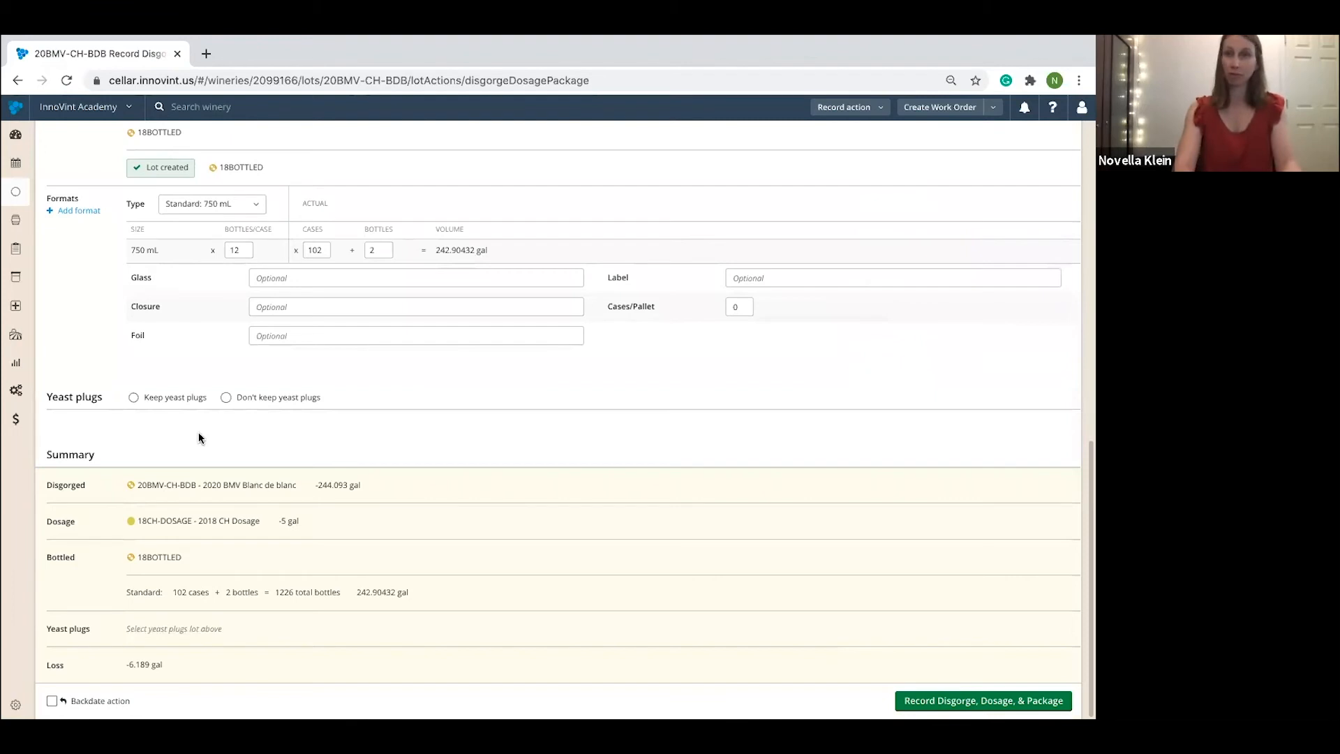
{"action": "left_click", "coordinate": [227, 398]}
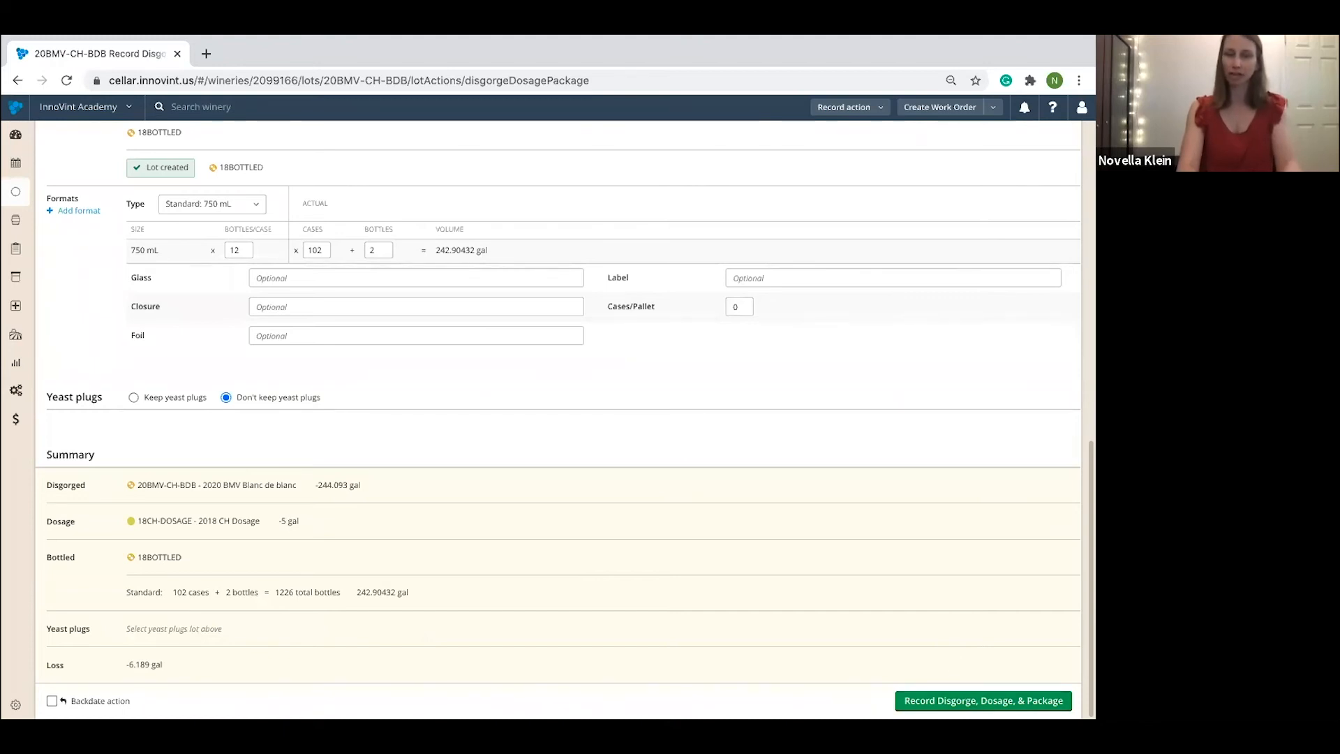
{"action": "left_click", "coordinate": [974, 700]}
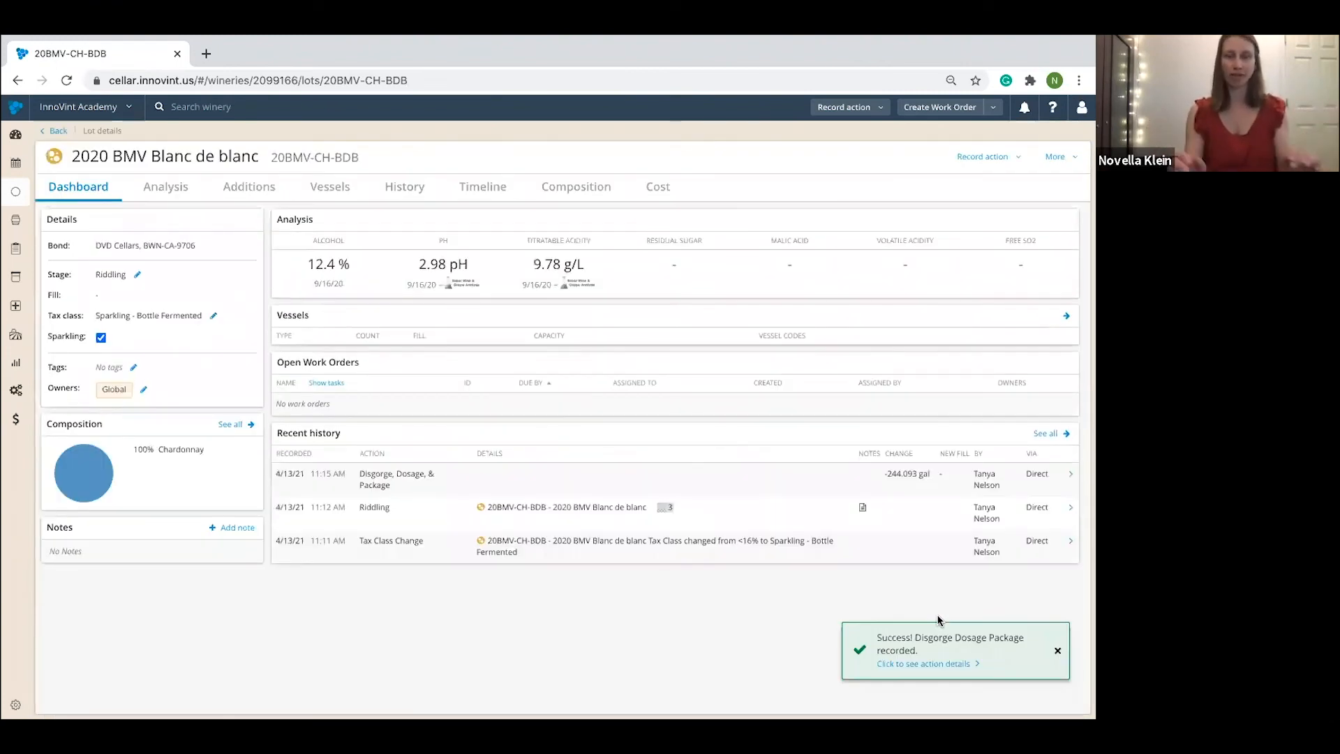
- Switch to the presentation and advance from the Traditional Method slide to the Tank Method (Charmat) slide
{"action": "key", "text": "ctrl+Up"}
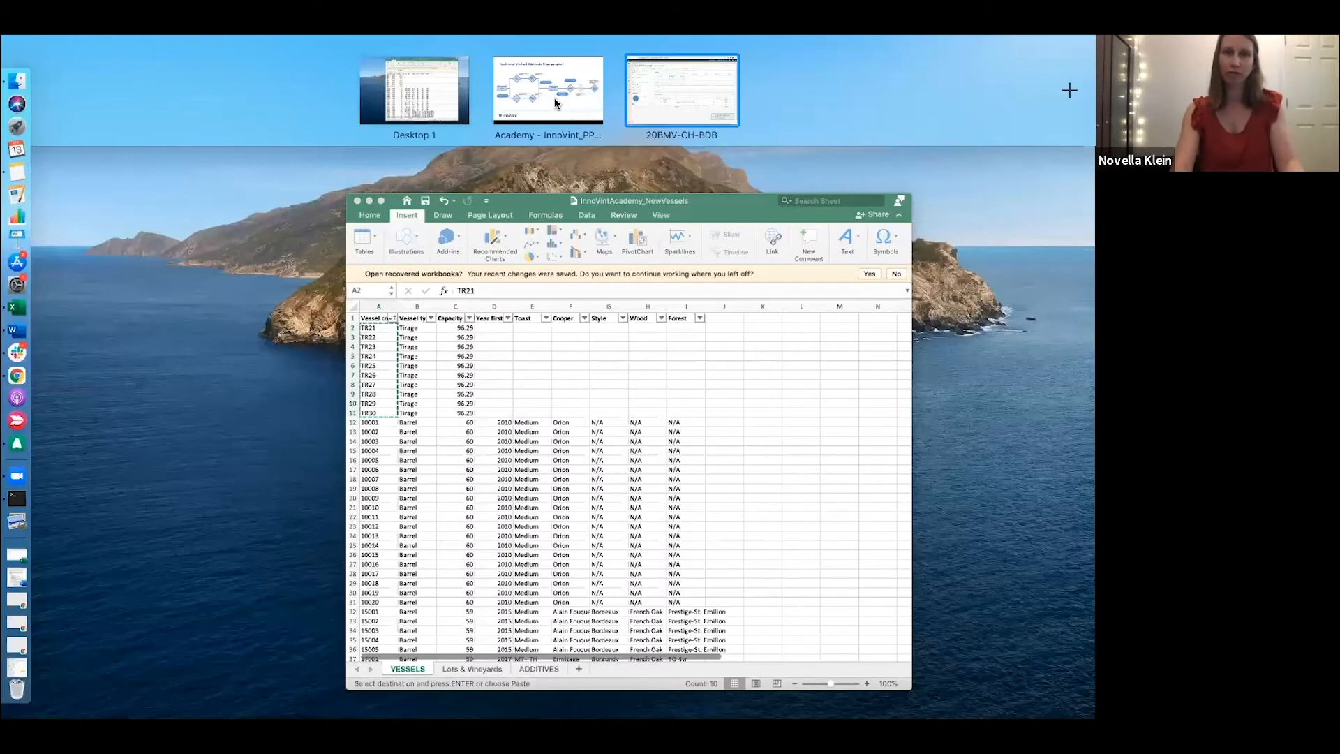
{"action": "left_click", "coordinate": [554, 99]}
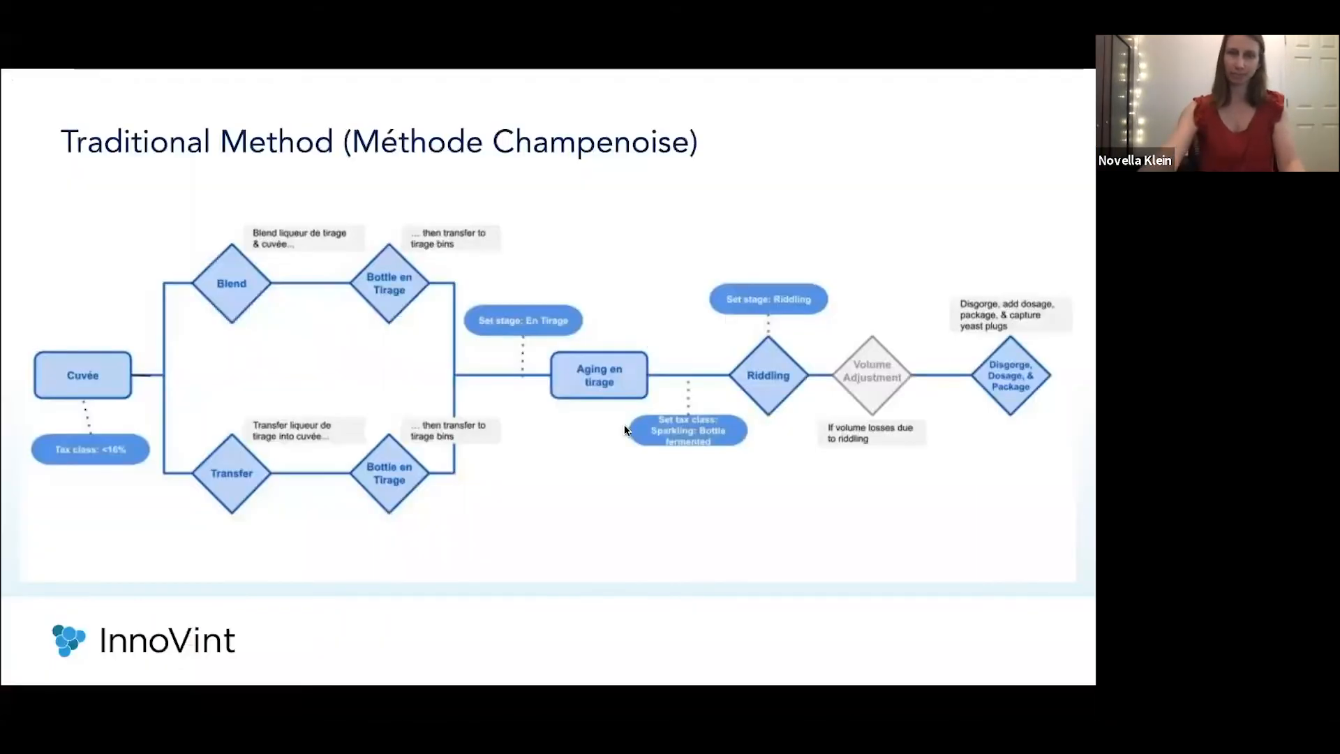
{"action": "key", "text": "Right"}
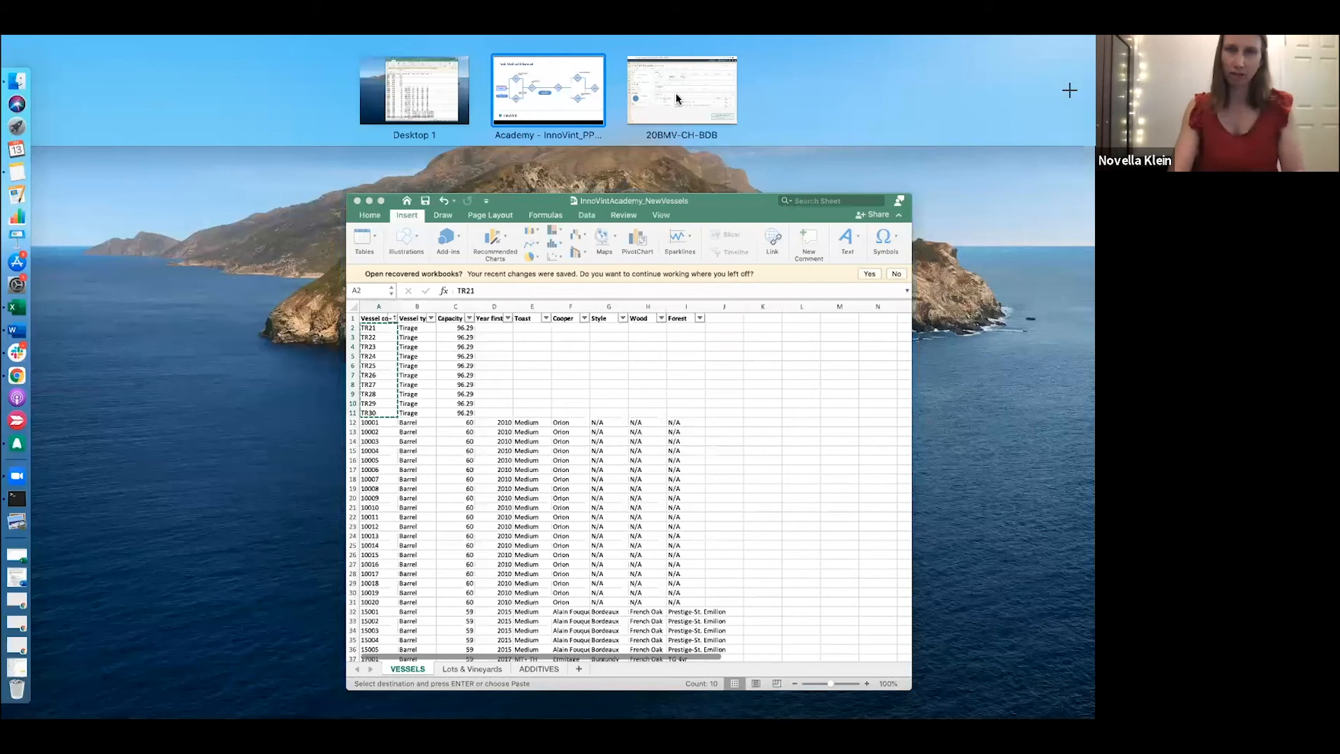
- Switch back to InnoVint in the browser and open the history of the 19VDR-CHARMAT lot
{"action": "left_click", "coordinate": [675, 97]}
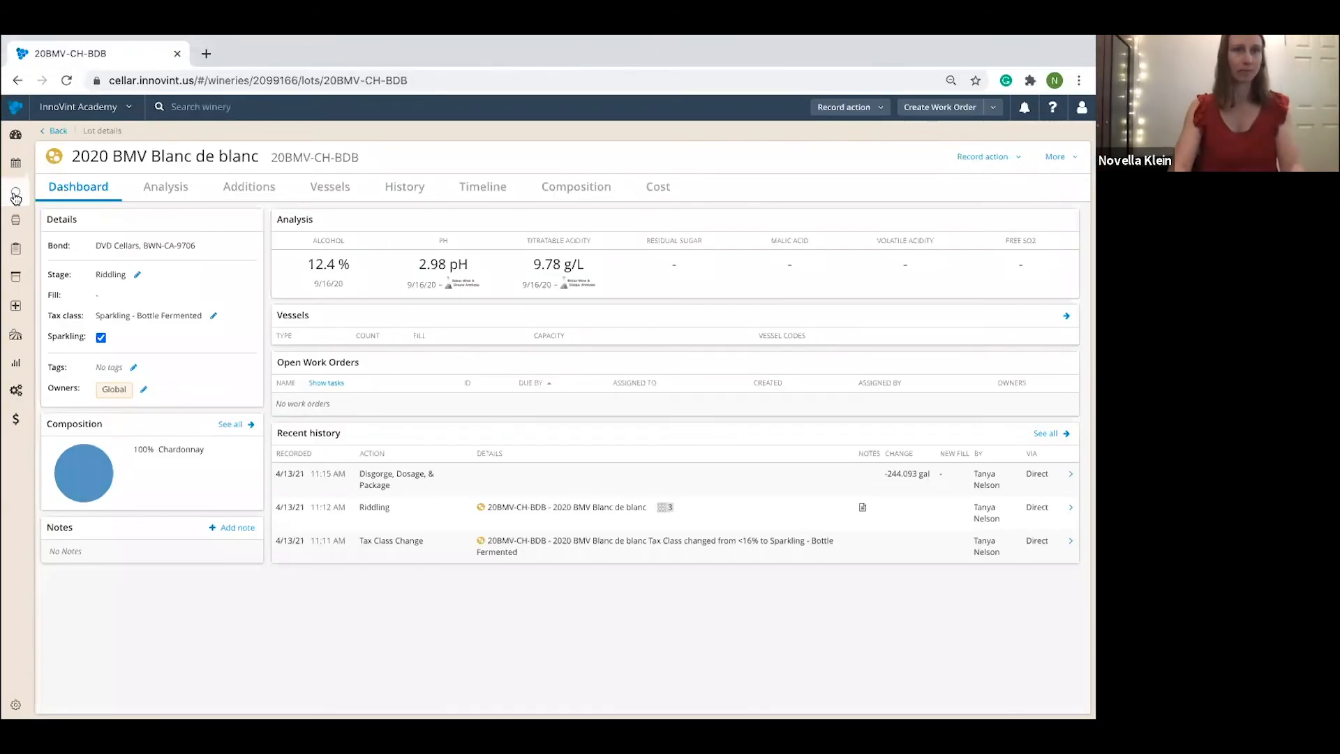
{"action": "left_click", "coordinate": [38, 198]}
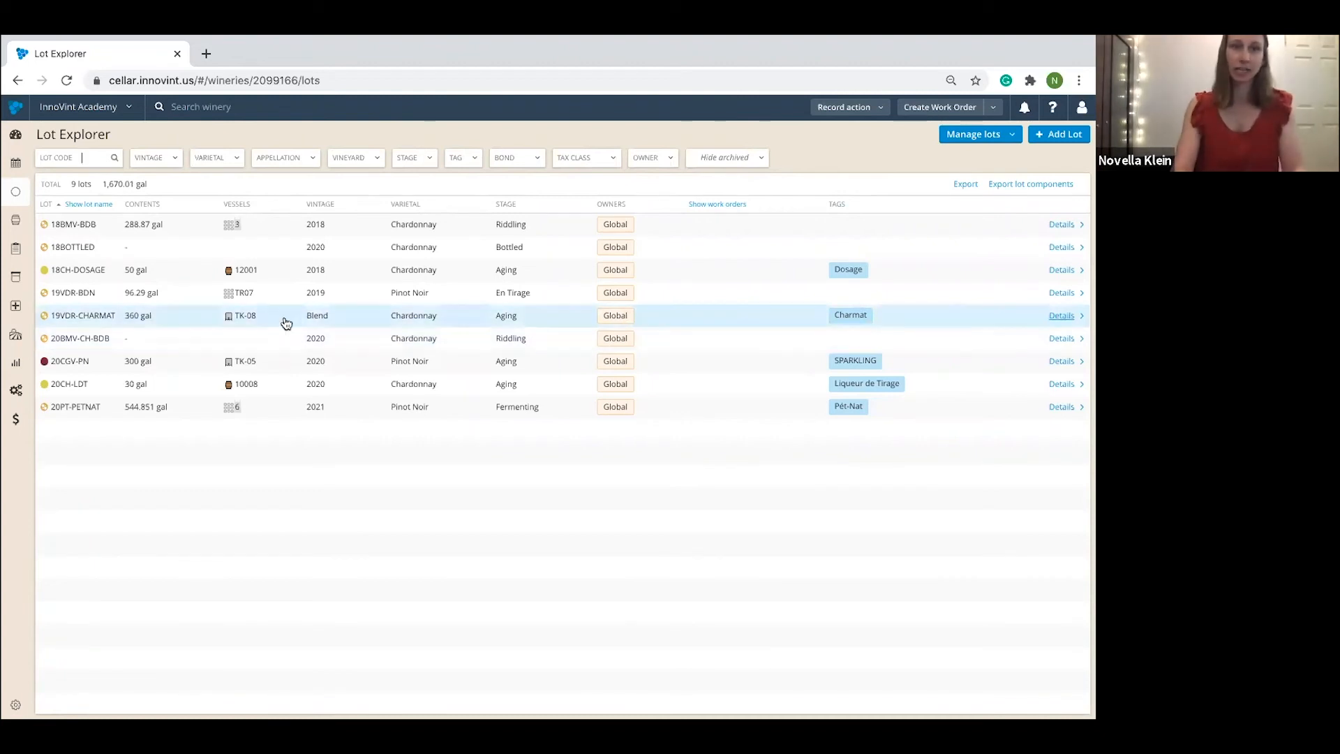
{"action": "left_click", "coordinate": [286, 323]}
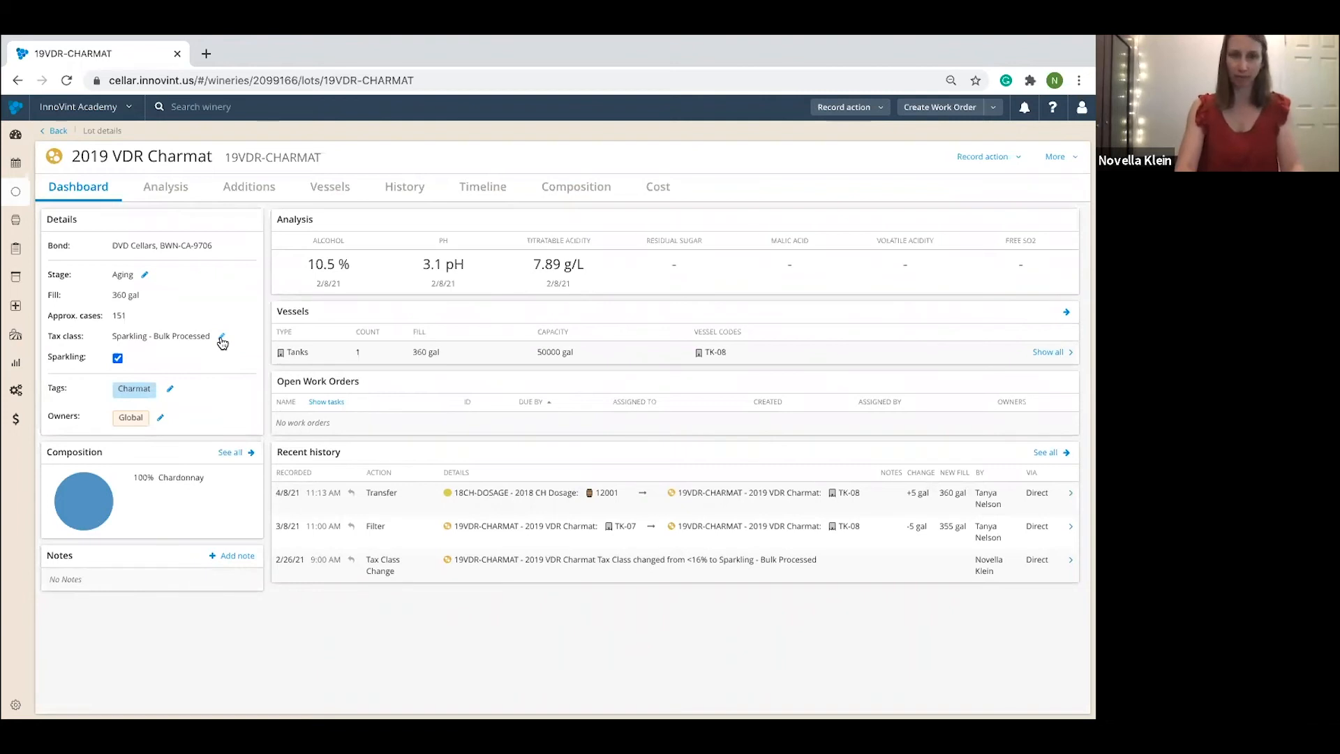
{"action": "left_click", "coordinate": [405, 186]}
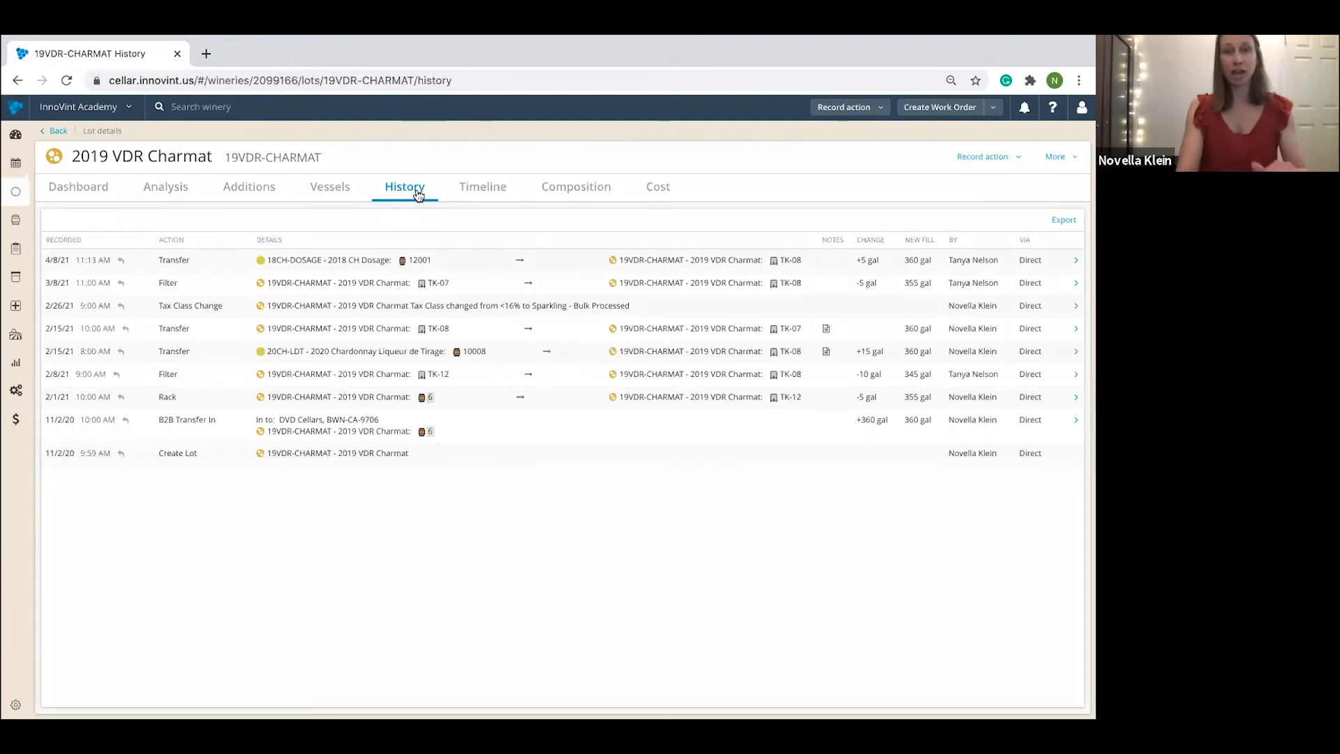
- Start a Bottle action for the 19VDR-CHARMAT lot and include its only vessel, TK-08
{"action": "left_click", "coordinate": [966, 157]}
{"action": "type", "text": "bot"}
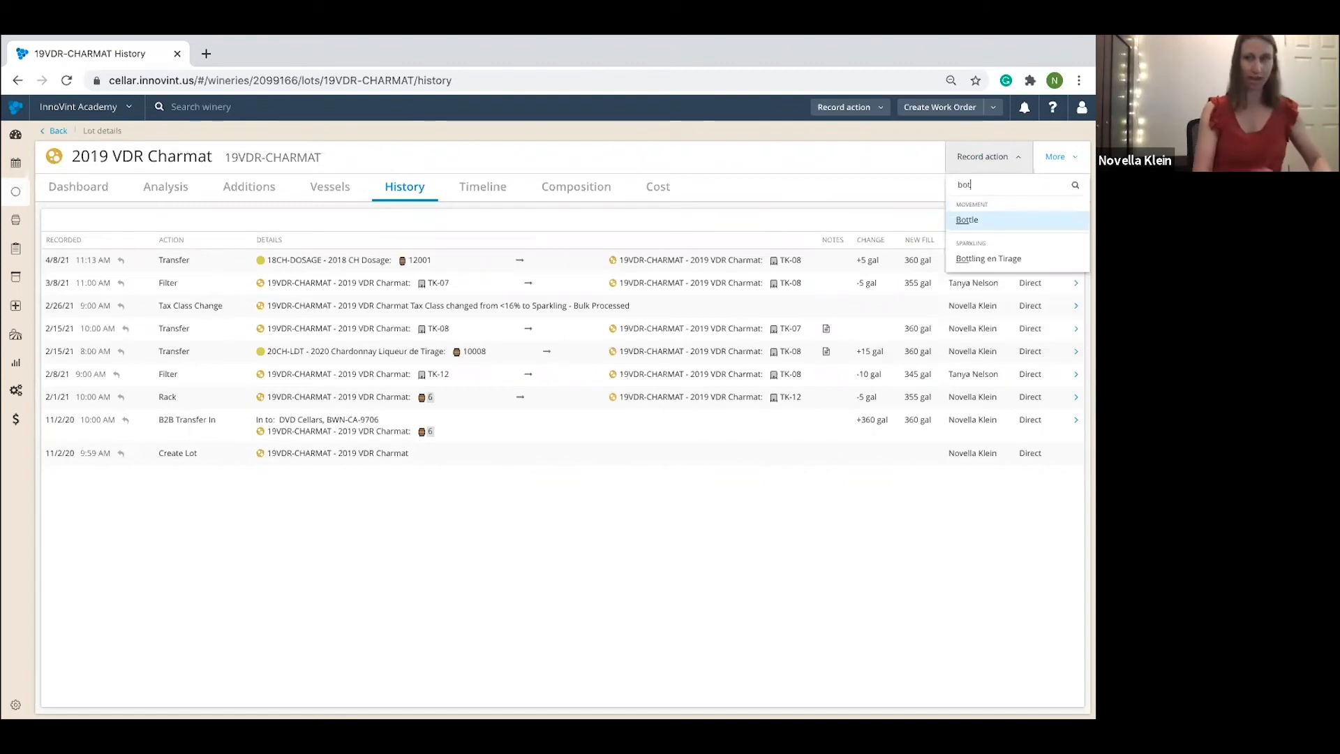
{"action": "left_click", "coordinate": [1003, 222]}
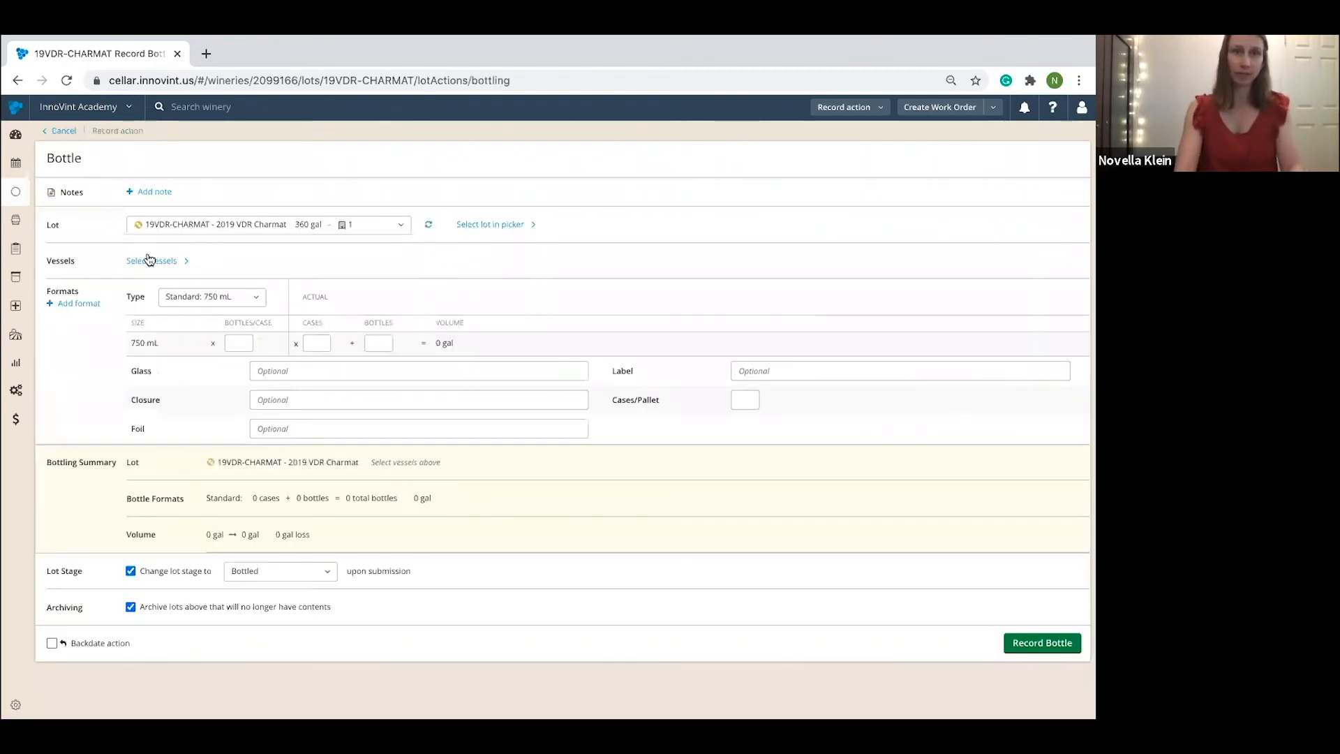
{"action": "left_click", "coordinate": [132, 261]}
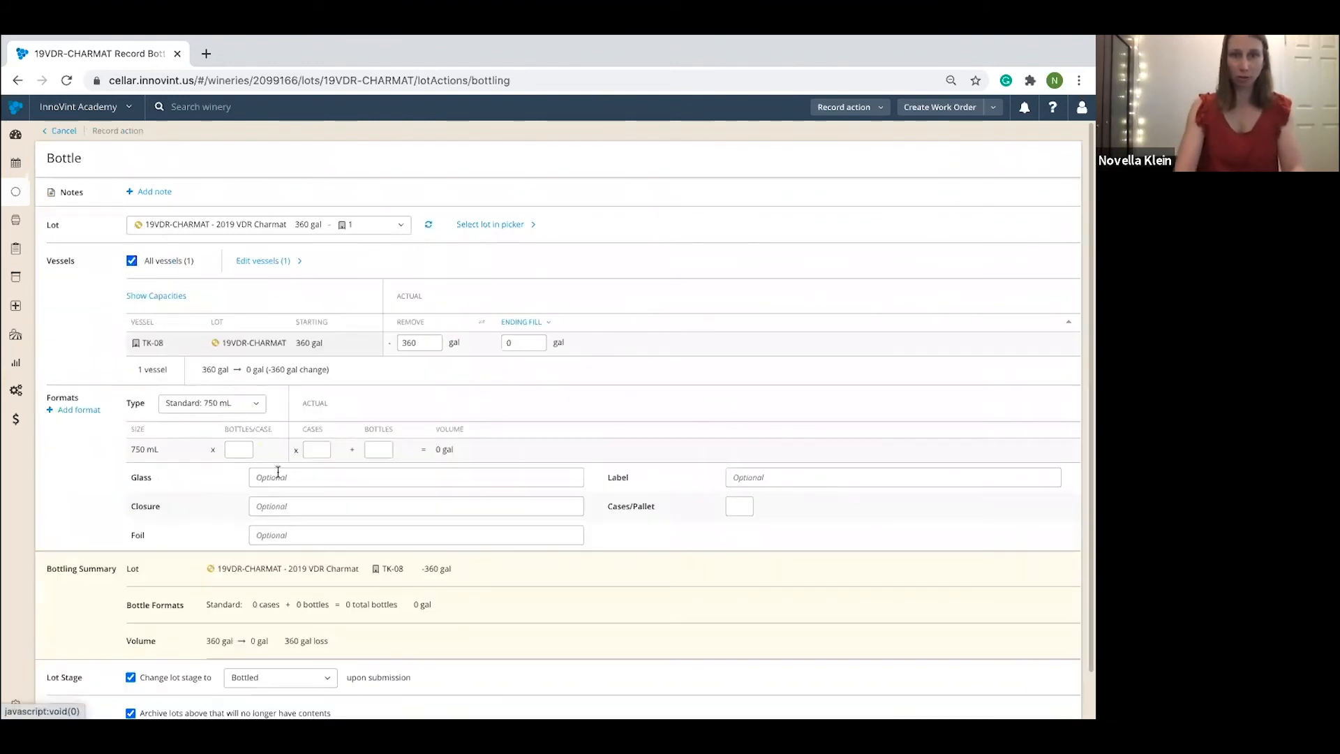
- Enter the 750 mL format as 12 bottles per case, 148 cases plus 7 bottles, and record the Bottle action
{"action": "left_click", "coordinate": [238, 447]}
{"action": "type", "text": "12"}
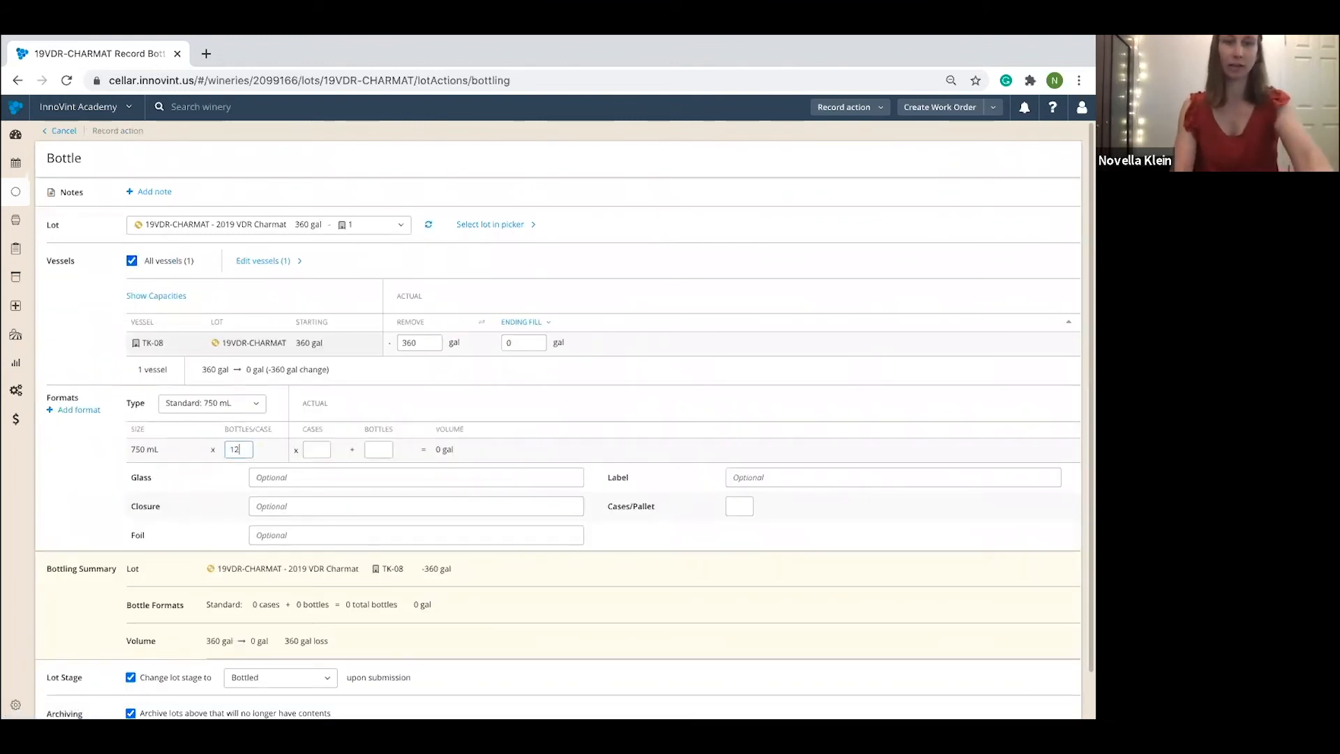
{"action": "key", "text": "Tab"}
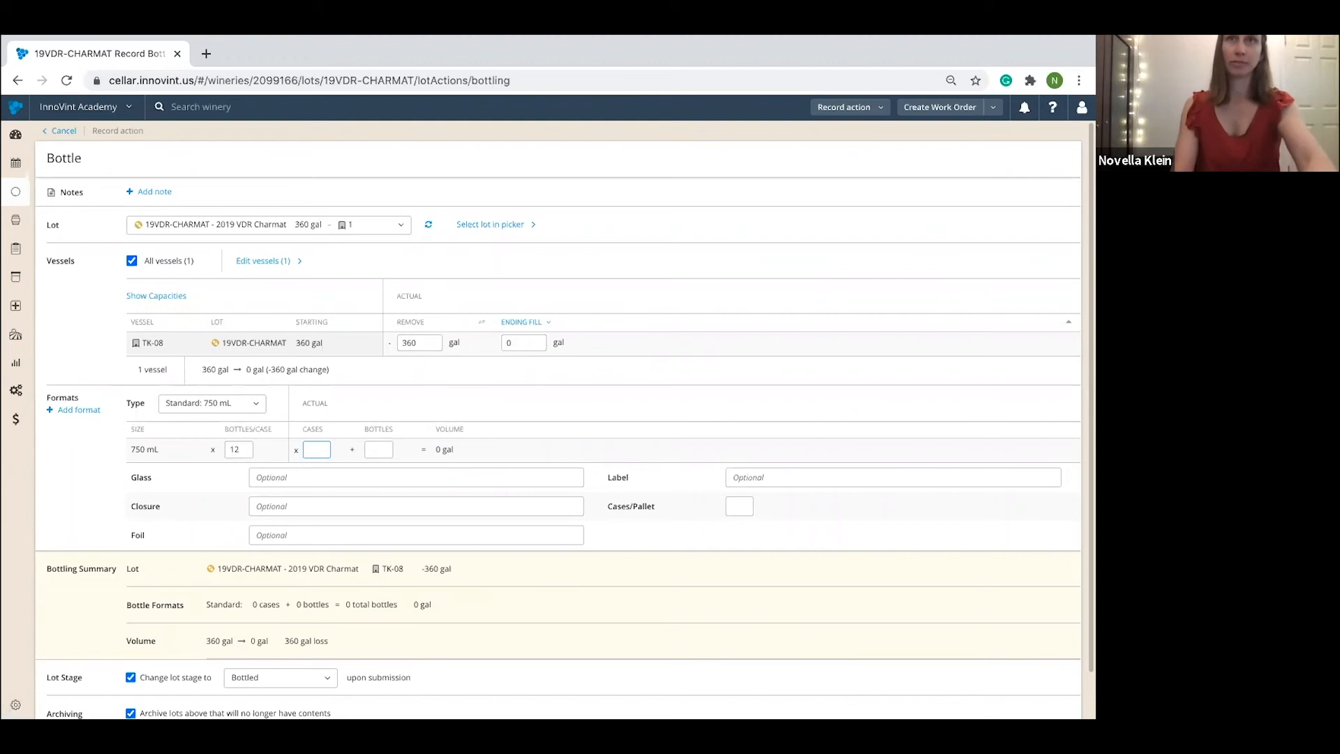
{"action": "type", "text": "148"}
{"action": "key", "text": "Tab"}
{"action": "type", "text": "7"}
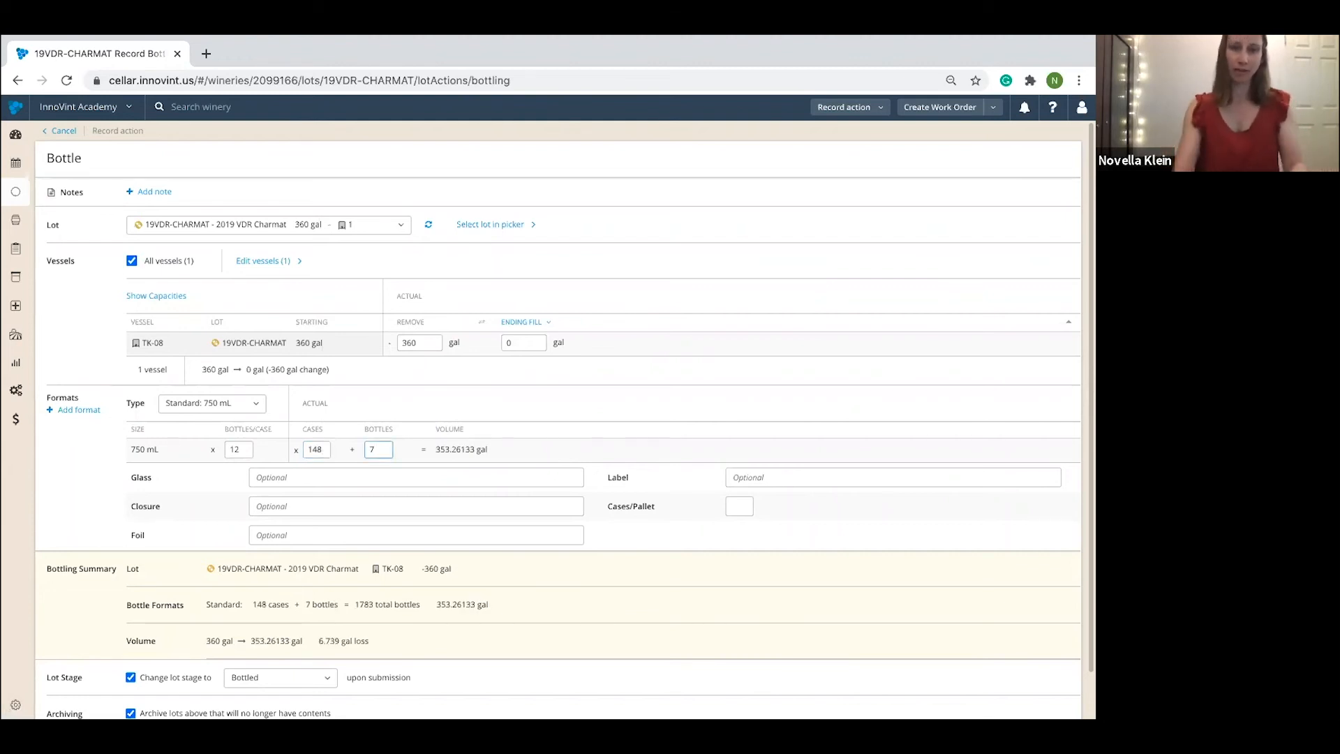
{"action": "scroll", "coordinate": [580, 508], "scroll_direction": "down", "scroll_amount": 1}
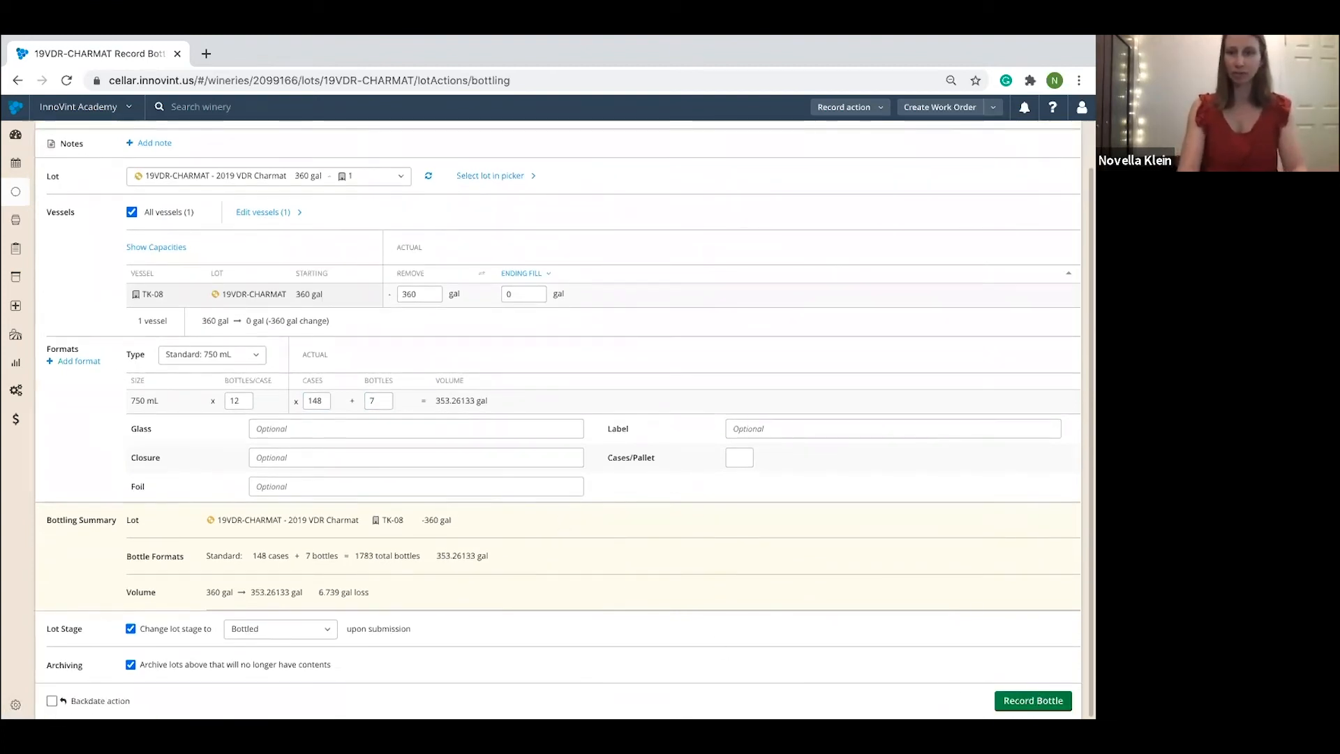
{"action": "left_click", "coordinate": [1035, 700]}
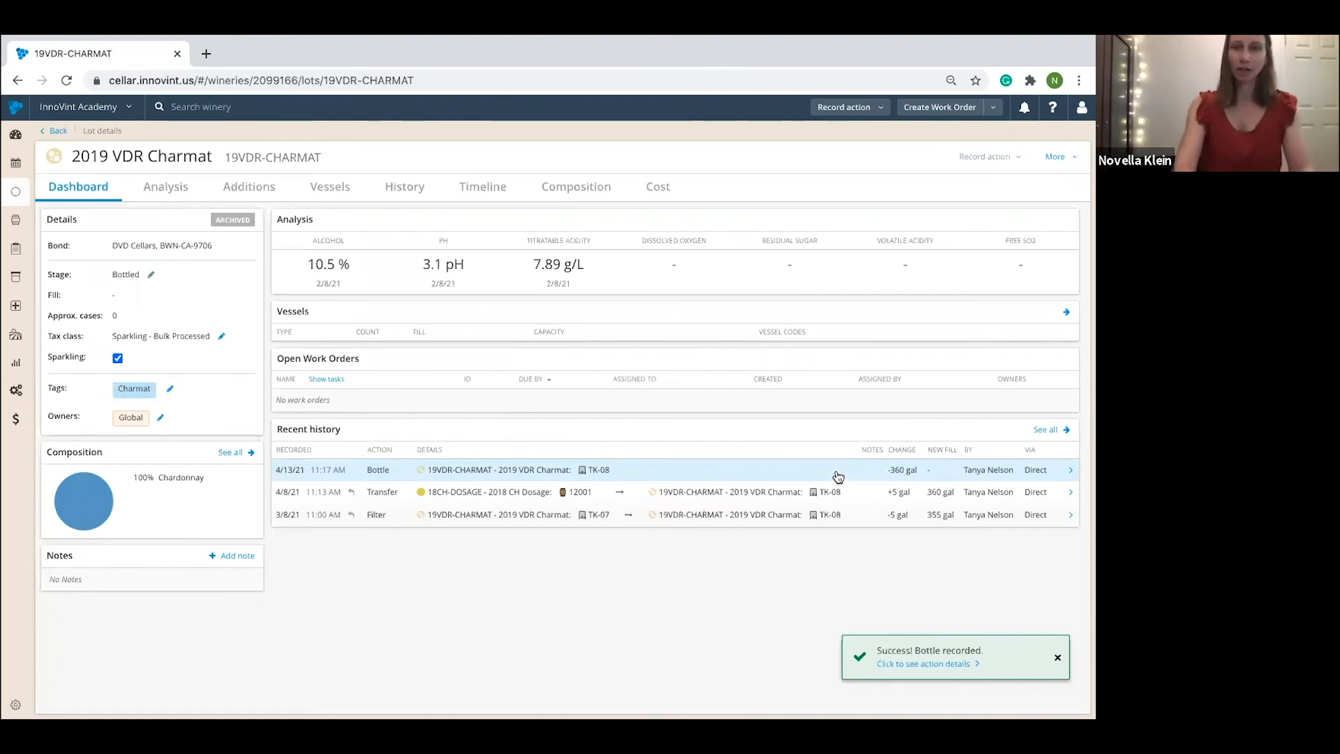
- Switch to the presentation at the Tank Method (Charmat) slide
{"action": "key", "text": "ctrl+Up"}
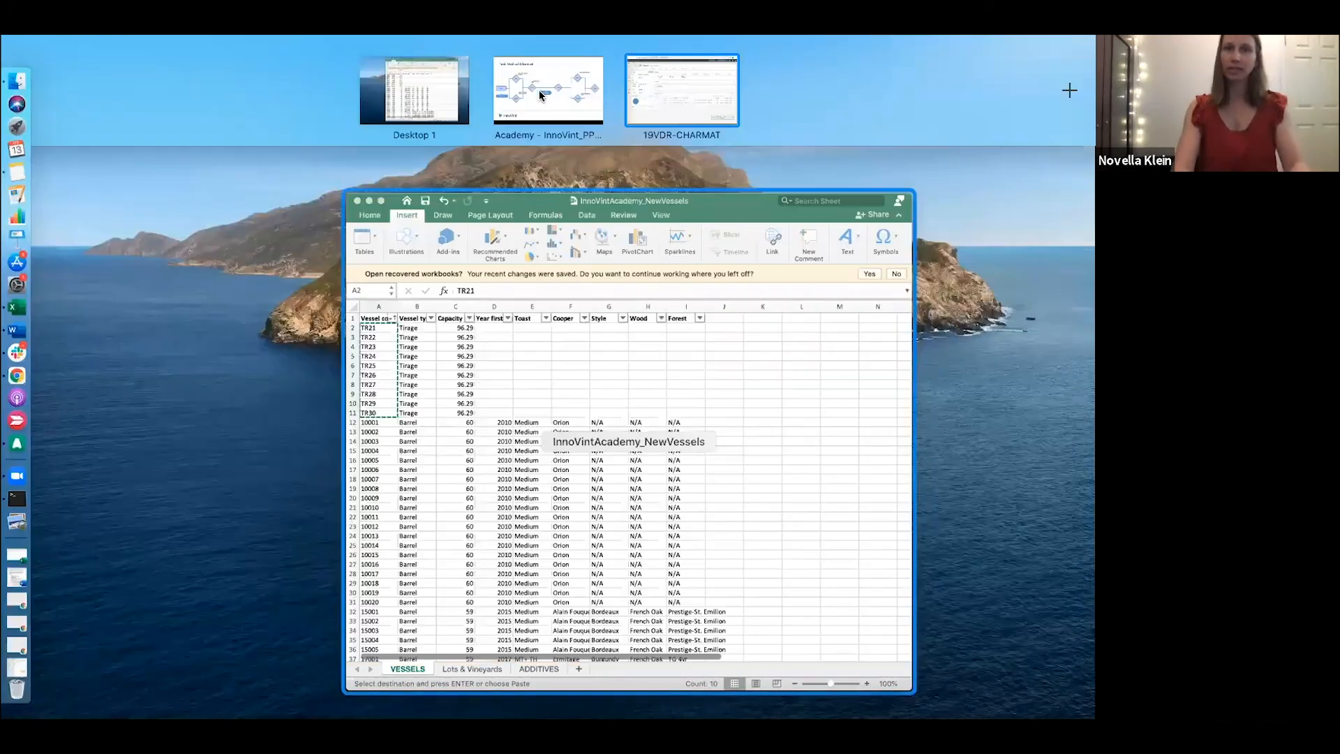
{"action": "left_click", "coordinate": [539, 90]}
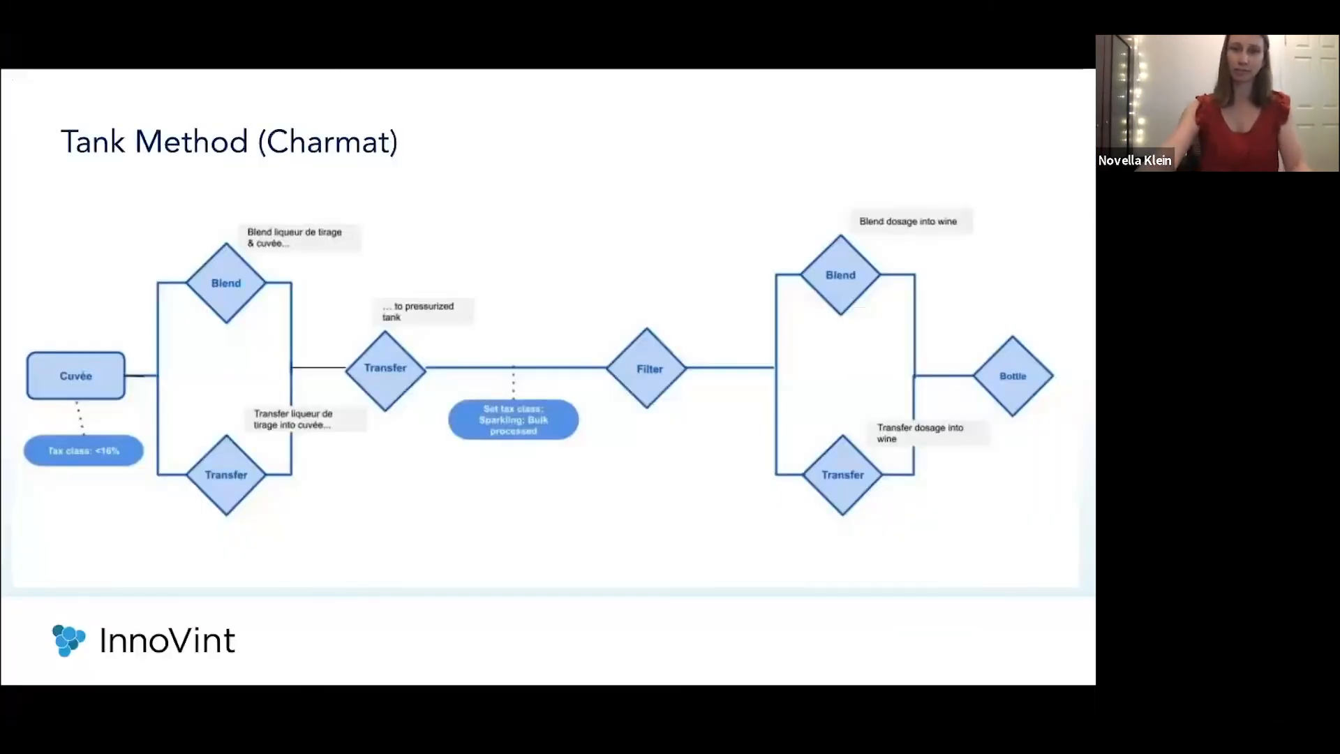